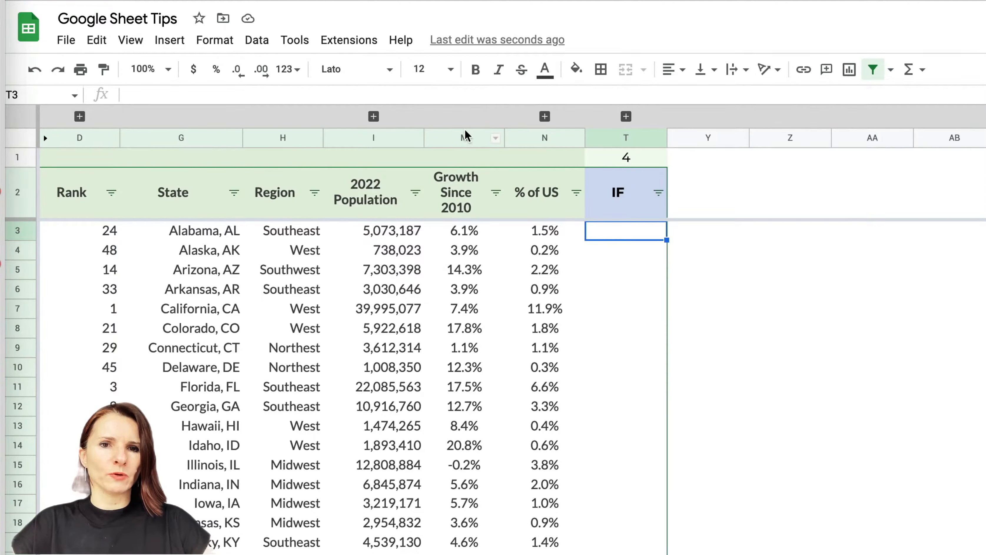
Enter =if(M3<0,"People Are Leaving","") in T3 to flag negative growth for the first state
left_click(465, 138)
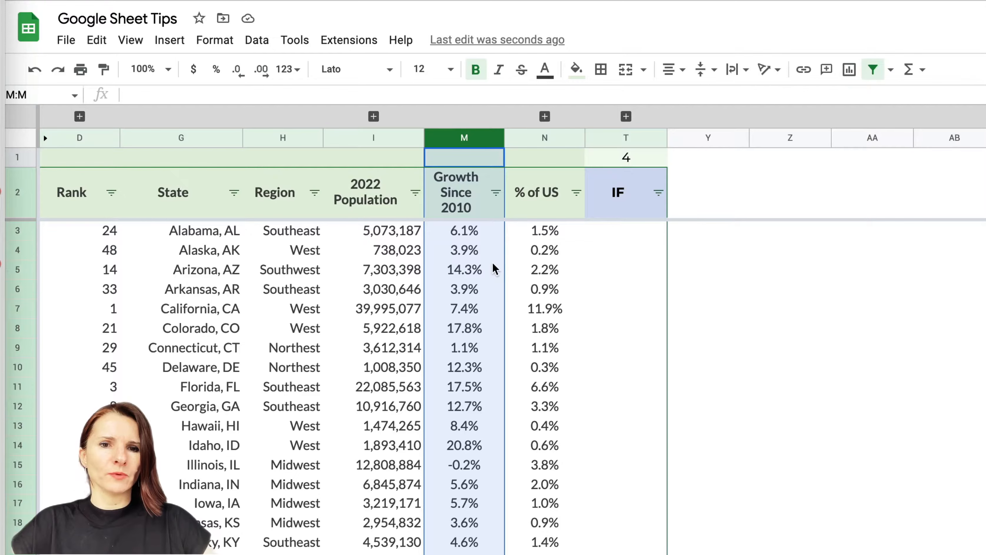
scroll(465, 384, "down", 2)
scroll(465, 389, "up", 2)
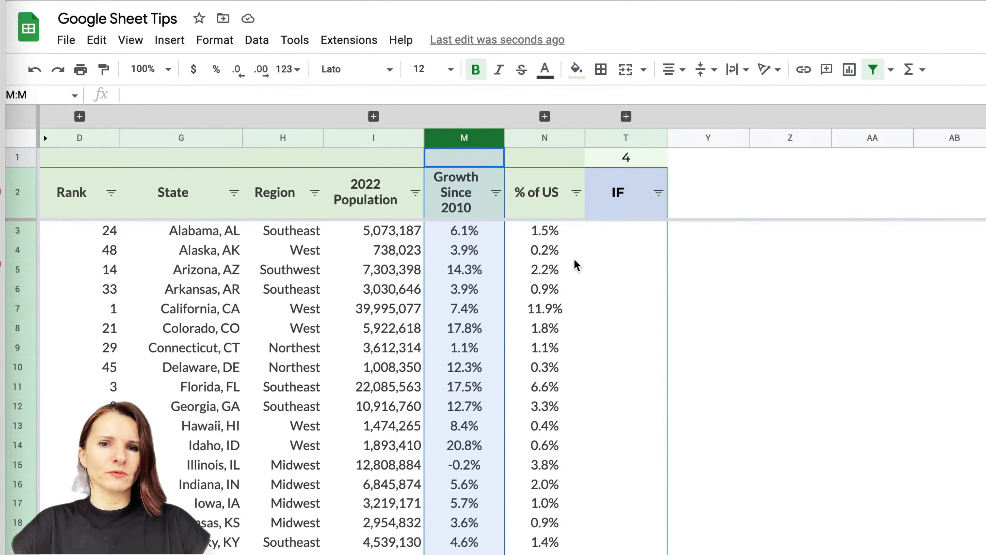
left_click(640, 232)
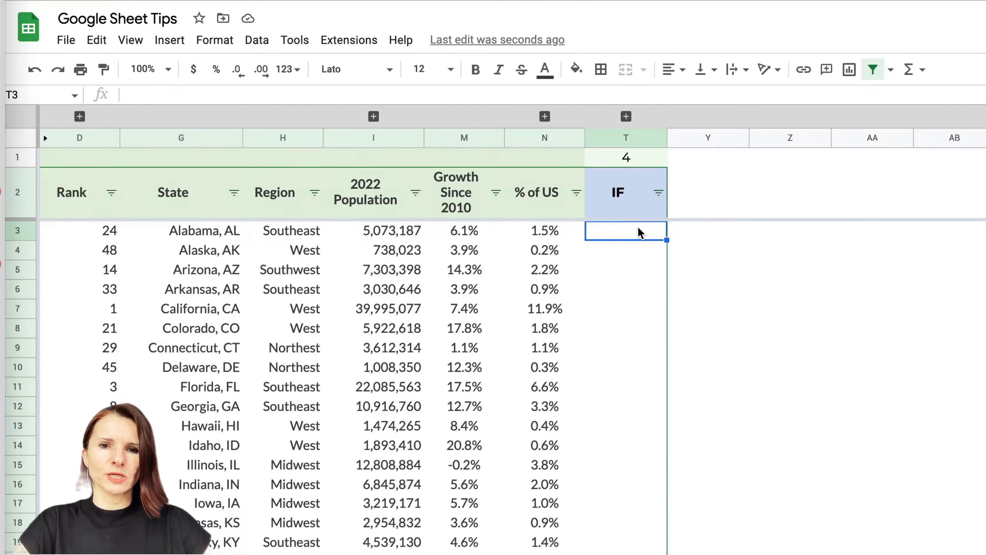
type("=if(")
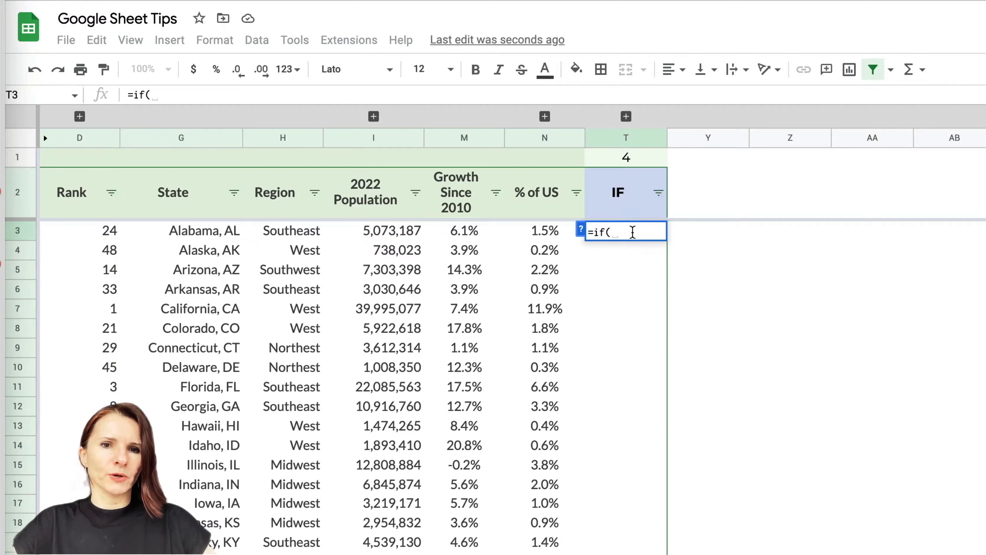
left_click(460, 234)
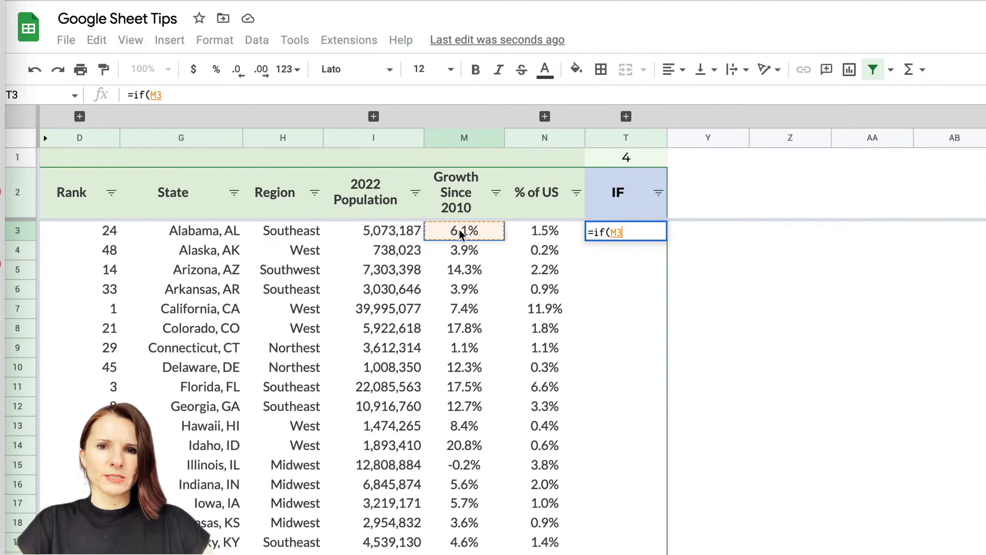
type("<0,\"")
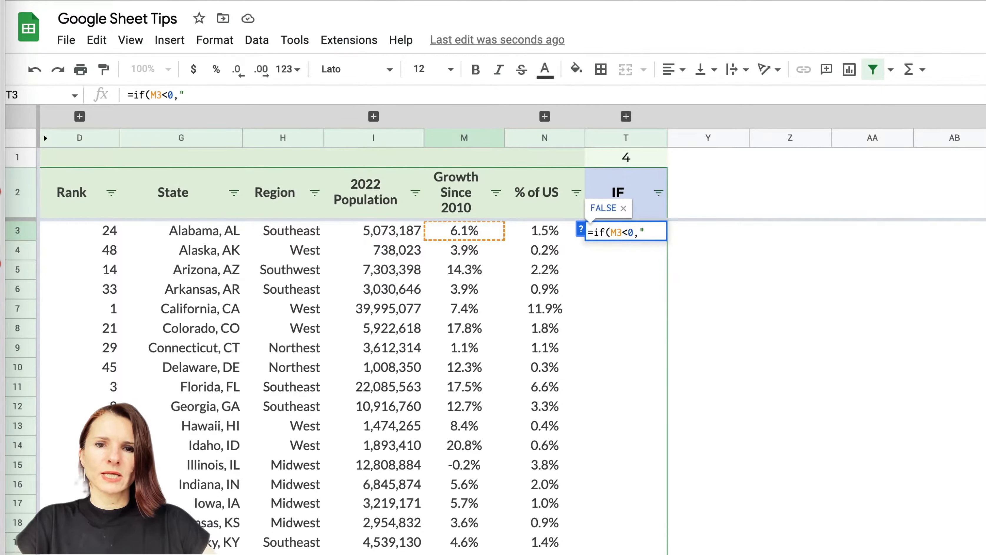
type("People")
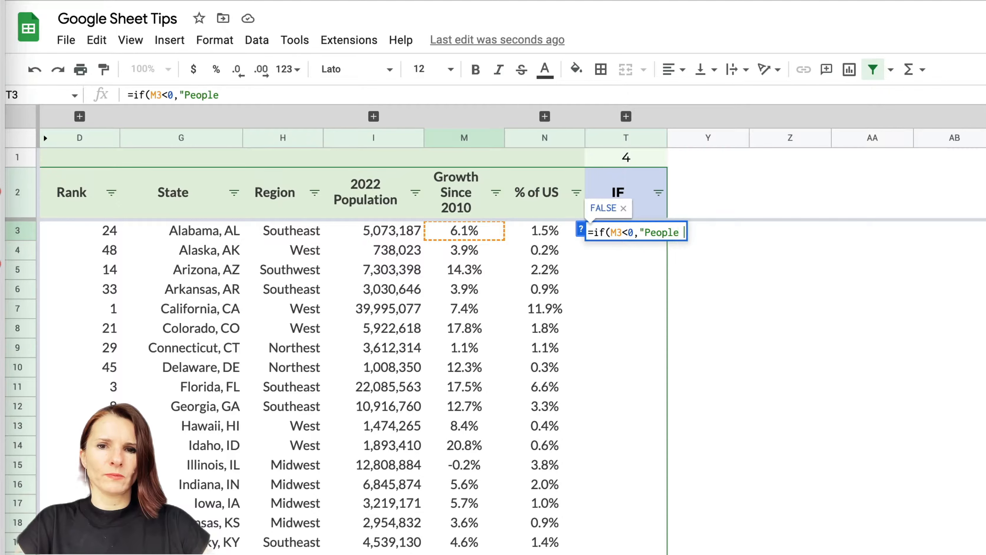
type(" Are Leavi")
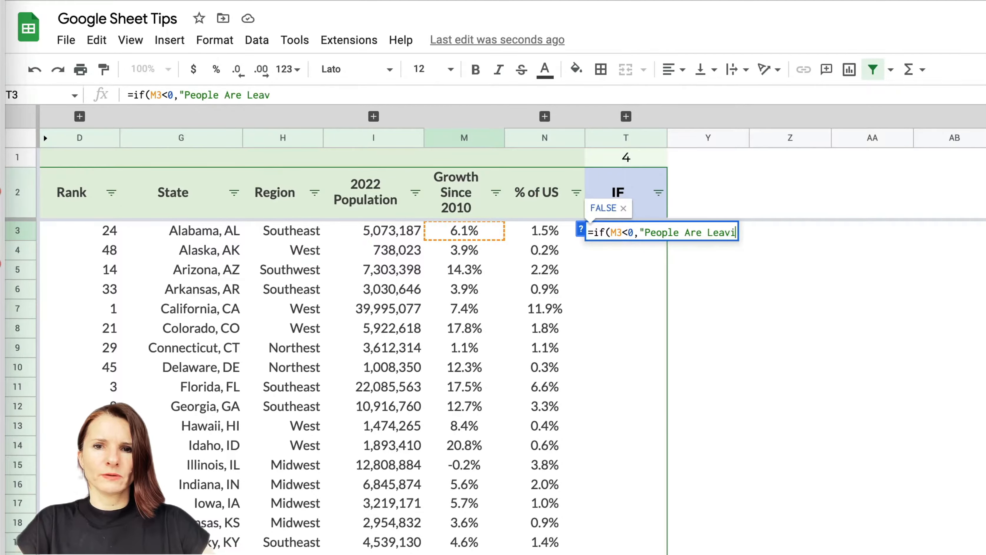
type("ng\",")
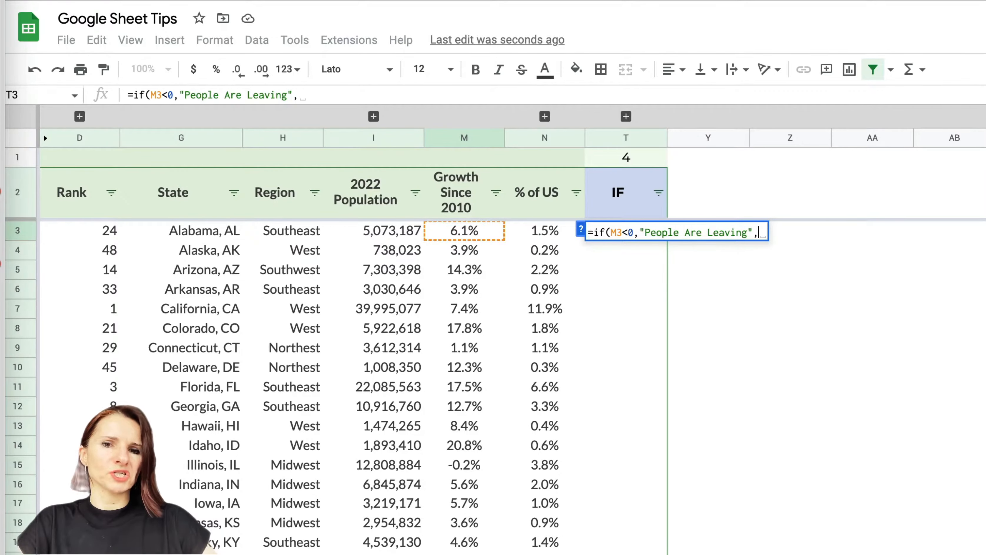
type("\"\"")
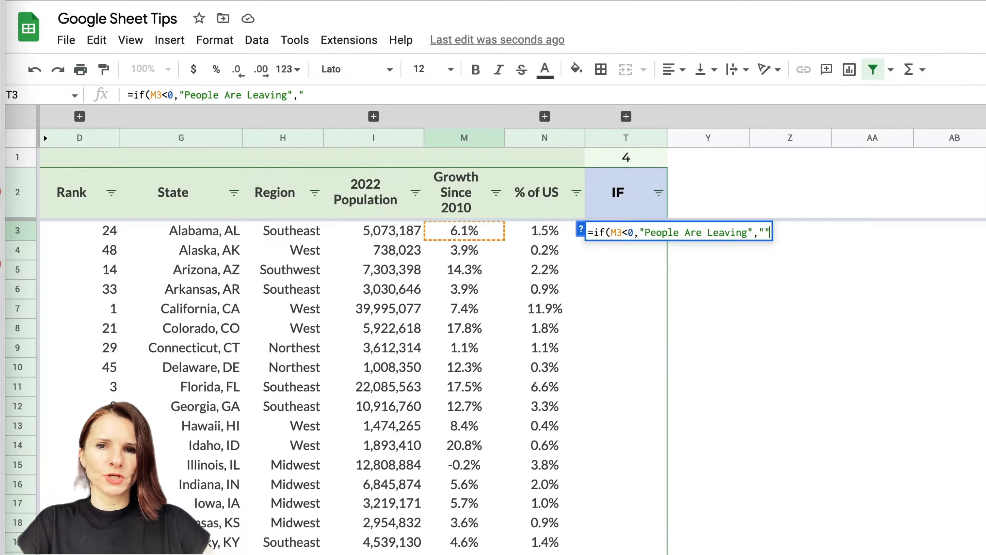
type(")")
key("Return")
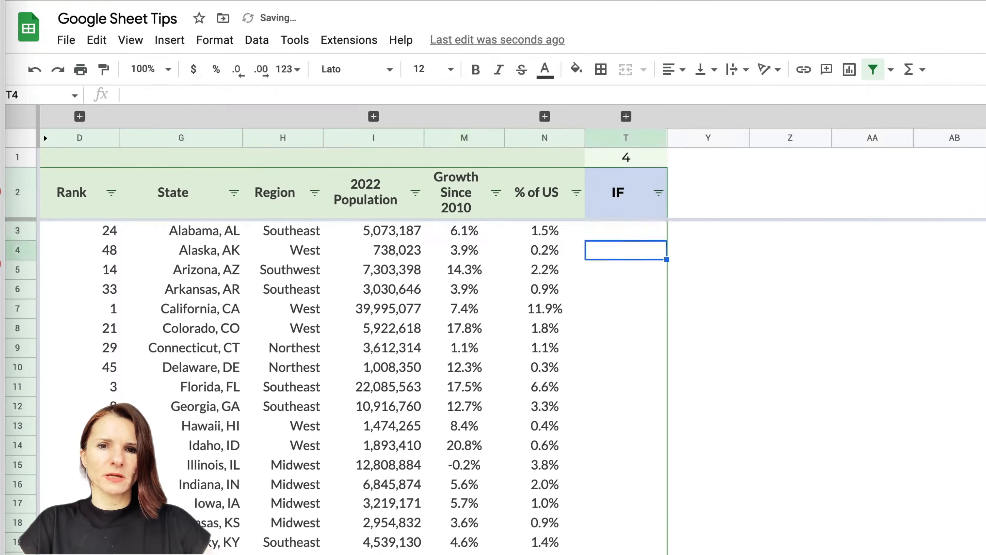
Copy the IF formula from T3 down the column to T52
left_click(643, 233)
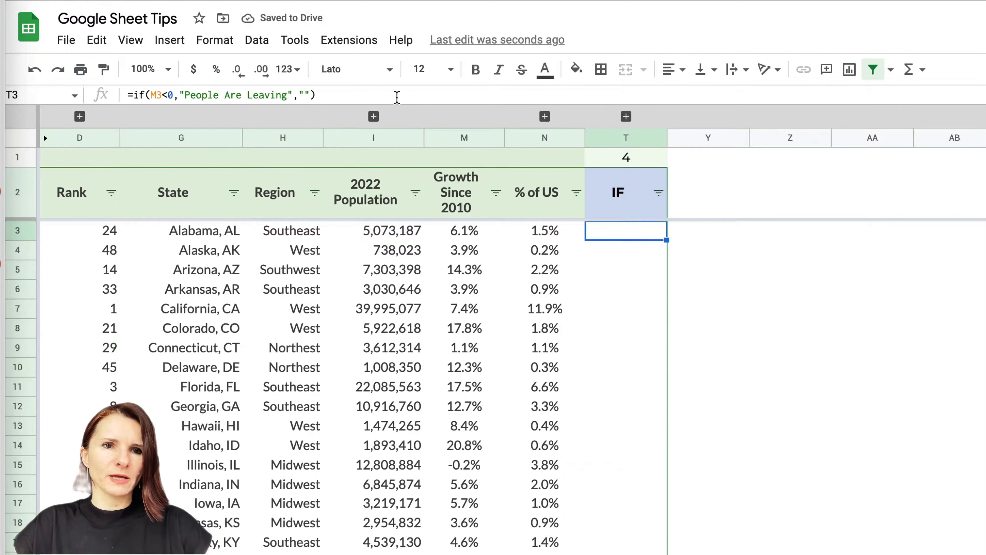
left_click(397, 97)
key("Return")
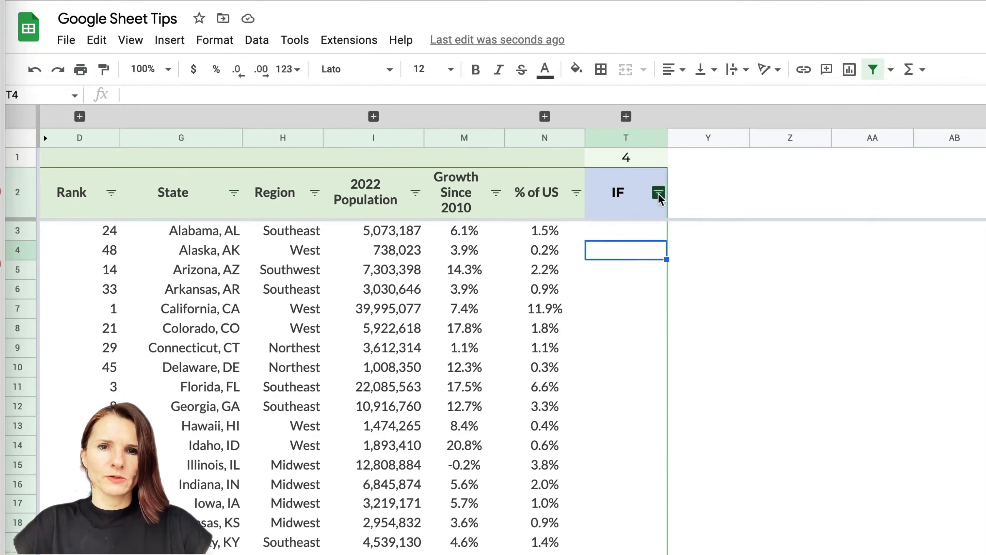
left_click(638, 234)
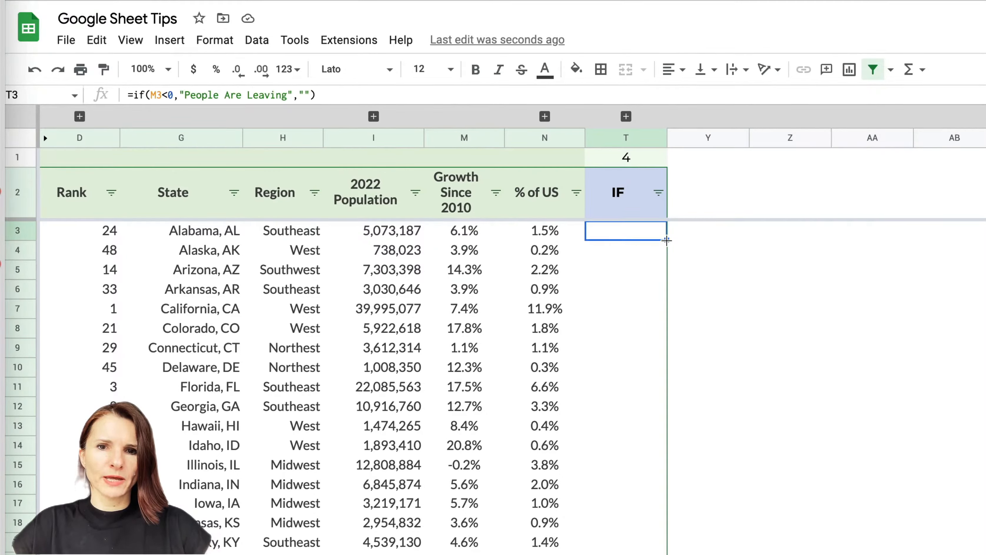
left_click_drag(666, 240, 666, 553)
scroll(773, 404, "up", 10)
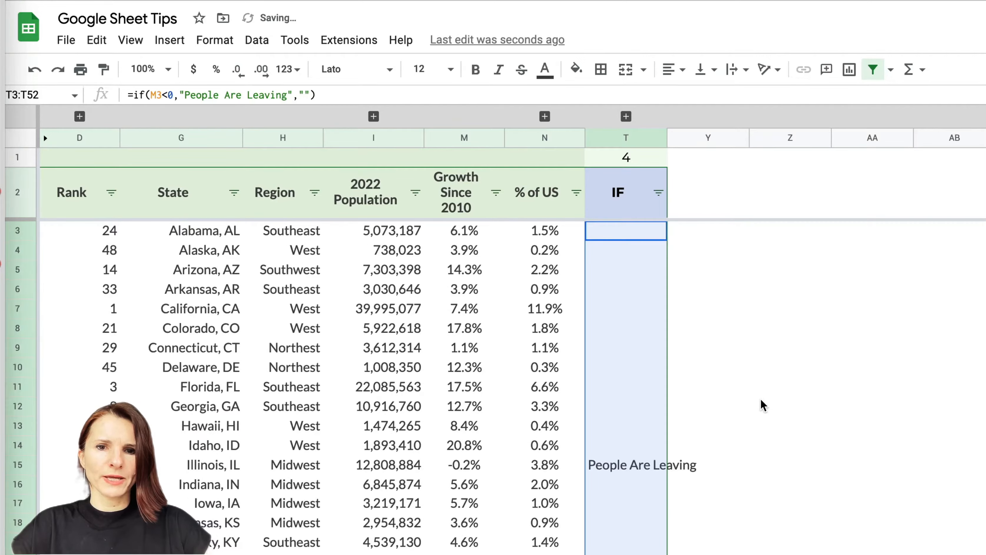
Check the IF column against Growth Since 2010, including the formula in the Illinois row
scroll(763, 405, "down", 15)
scroll(763, 405, "up", 12)
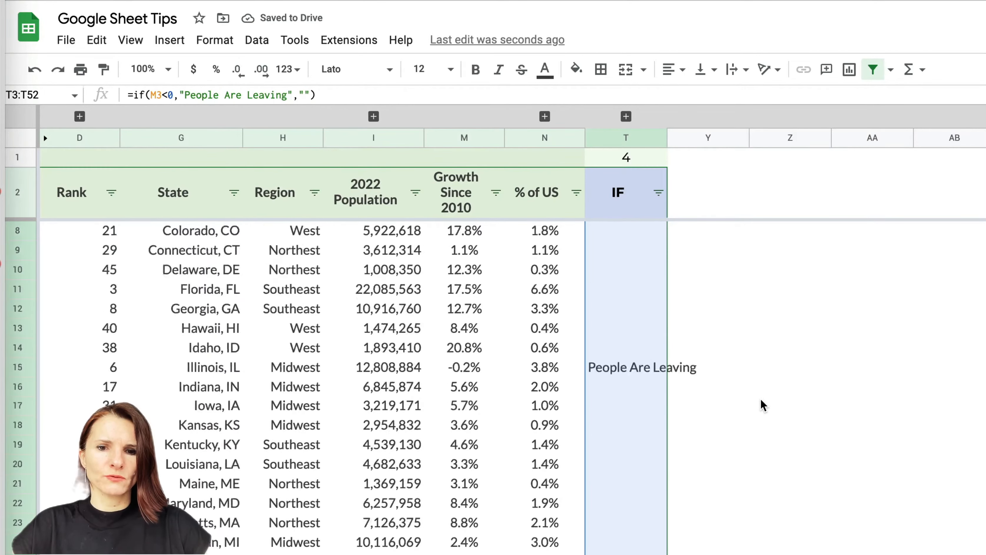
scroll(763, 405, "up", 3)
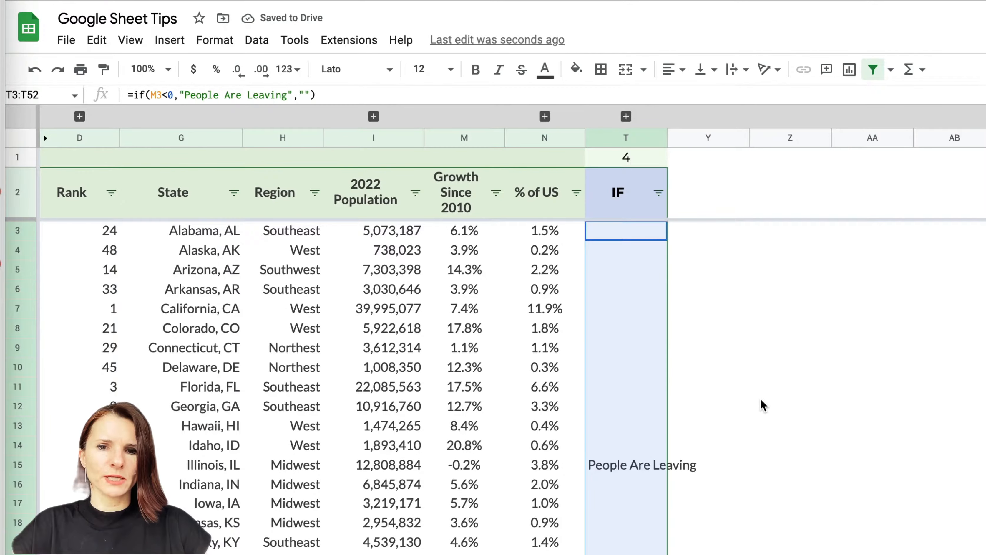
left_click(604, 464)
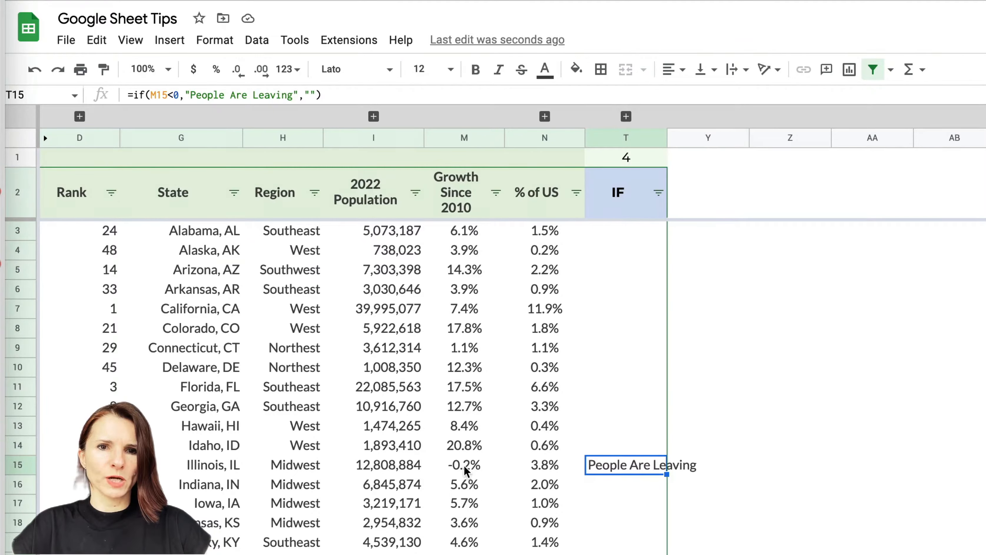
scroll(465, 470, "down", 5)
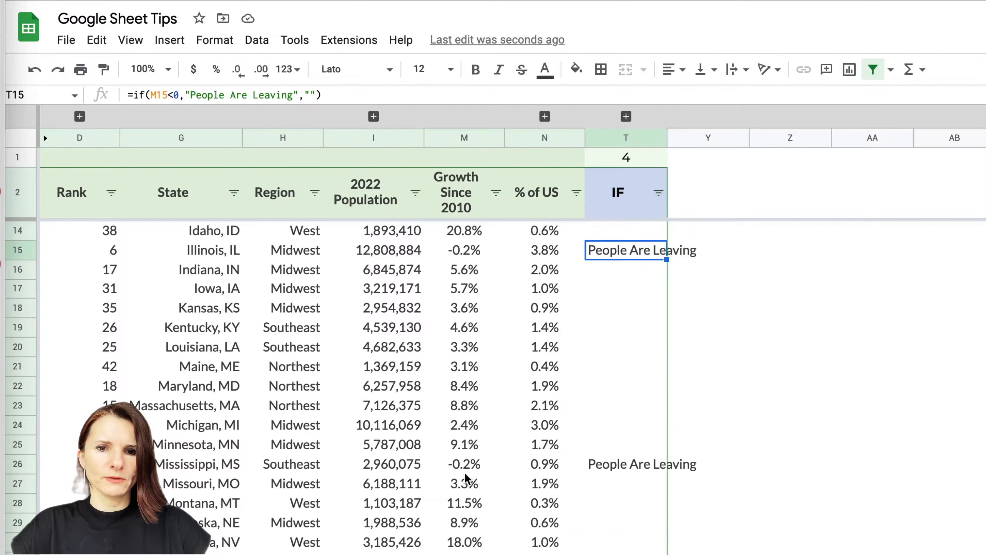
scroll(466, 478, "down", 3)
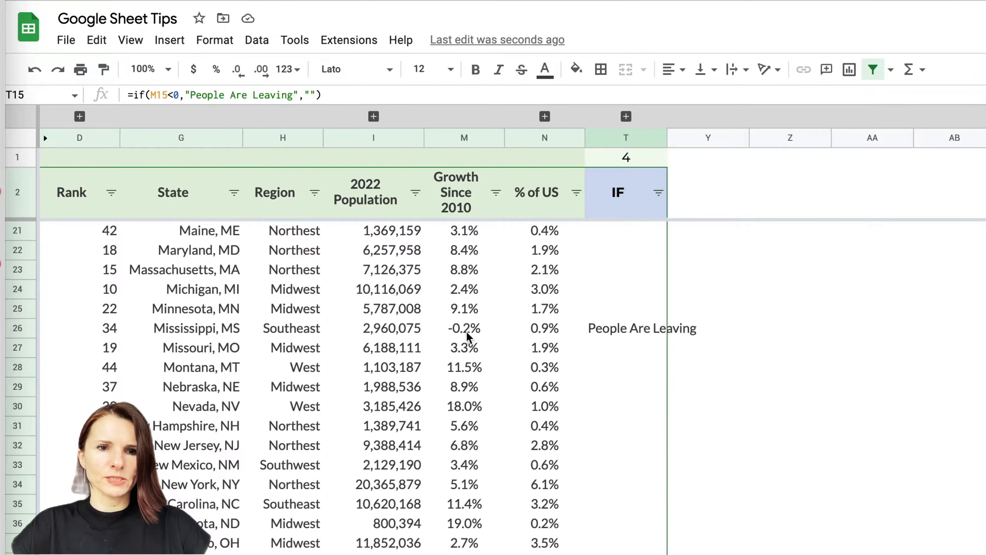
scroll(475, 485, "up", 8)
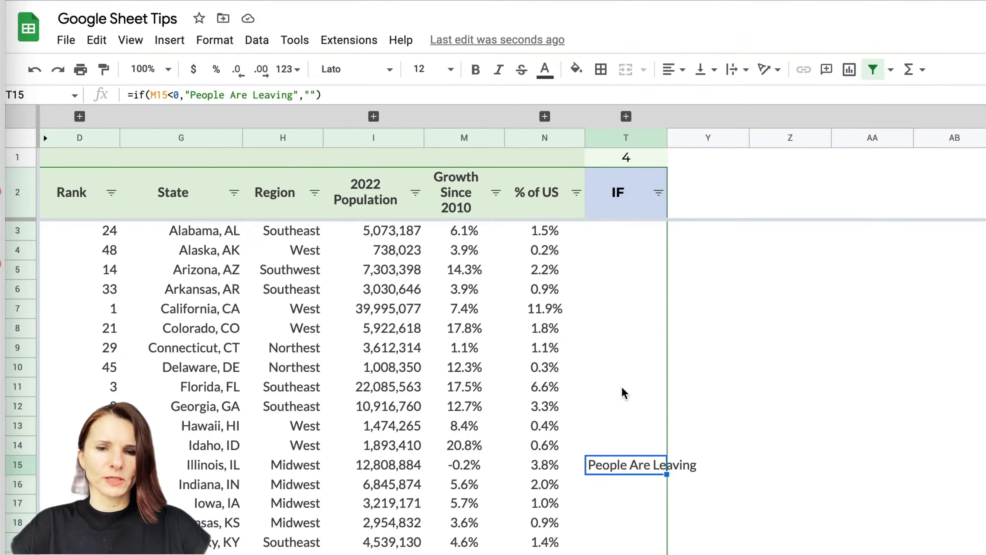
Filter the IF column by values to exclude blanks and show only the "People Are Leaving" rows
left_click(658, 193)
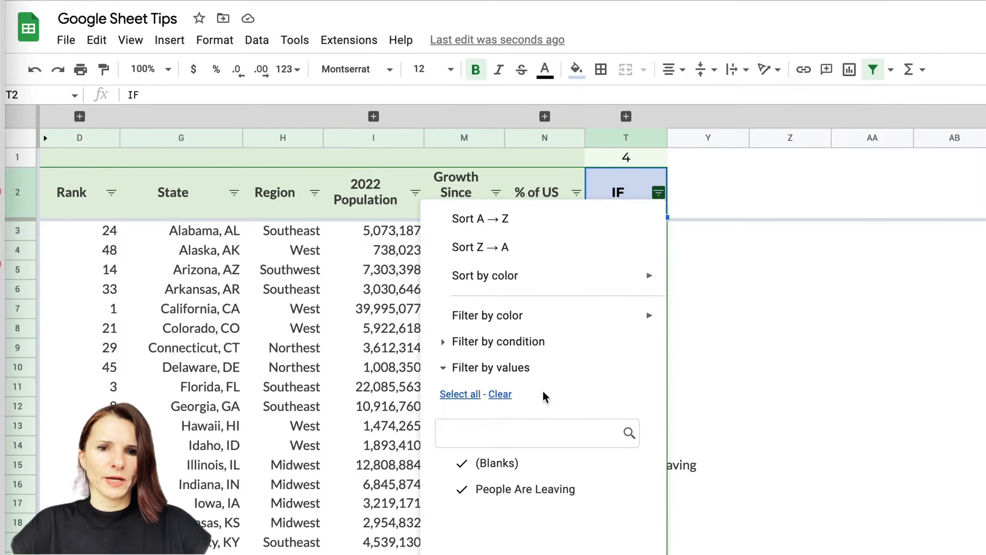
left_click(463, 463)
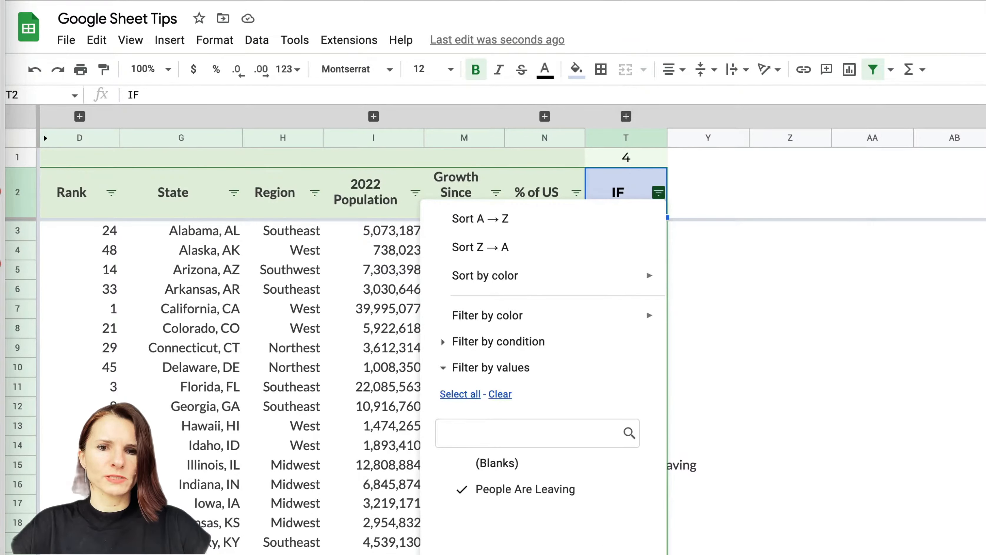
left_click(640, 553)
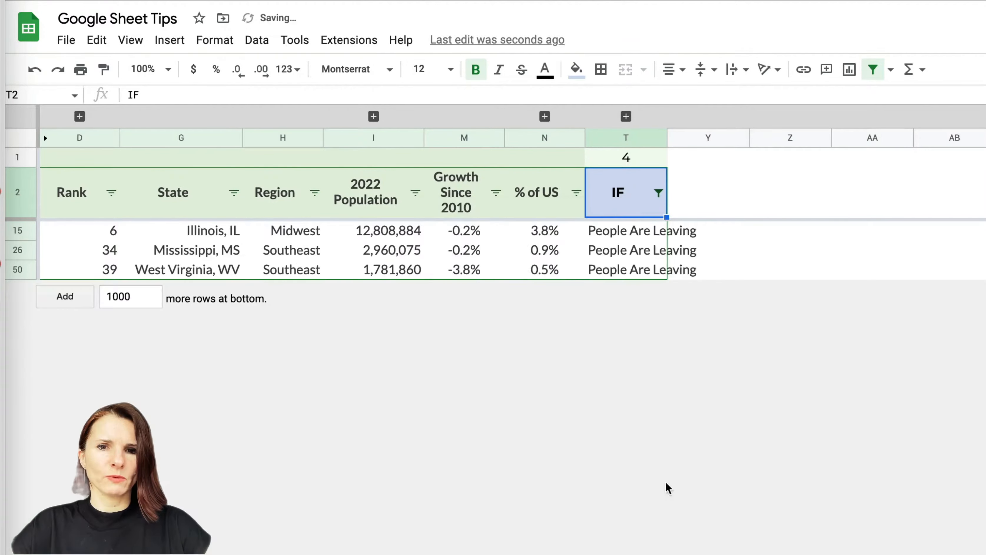
left_click(773, 237)
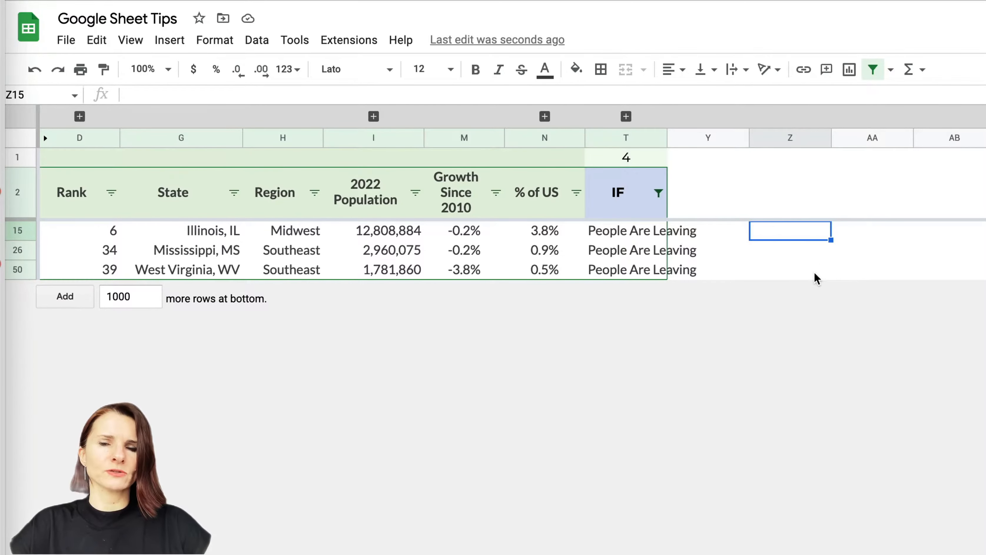
left_click(787, 269)
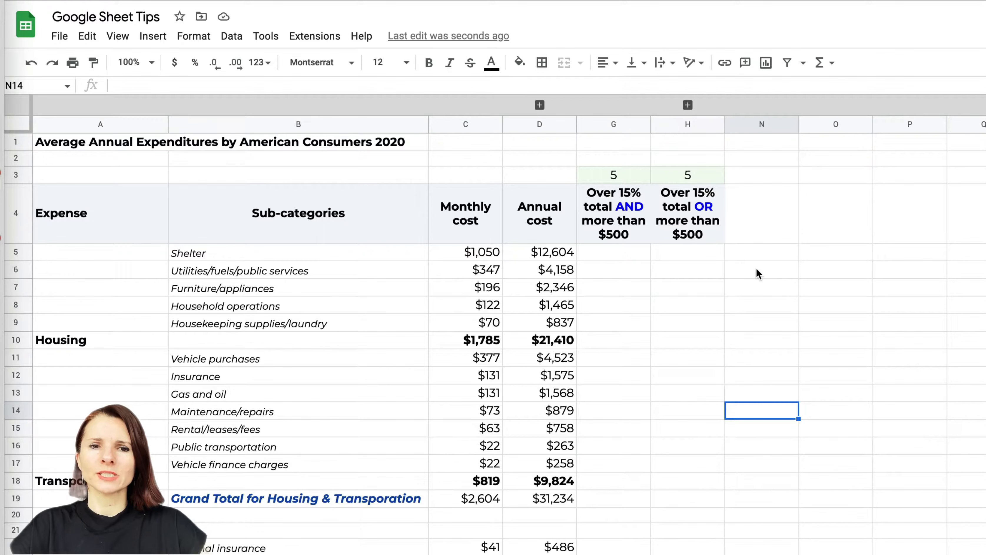
Enter =and(E5>0.15,C5>500) in G5 to test the Shelter row's percentage and monthly cost
left_click(614, 253)
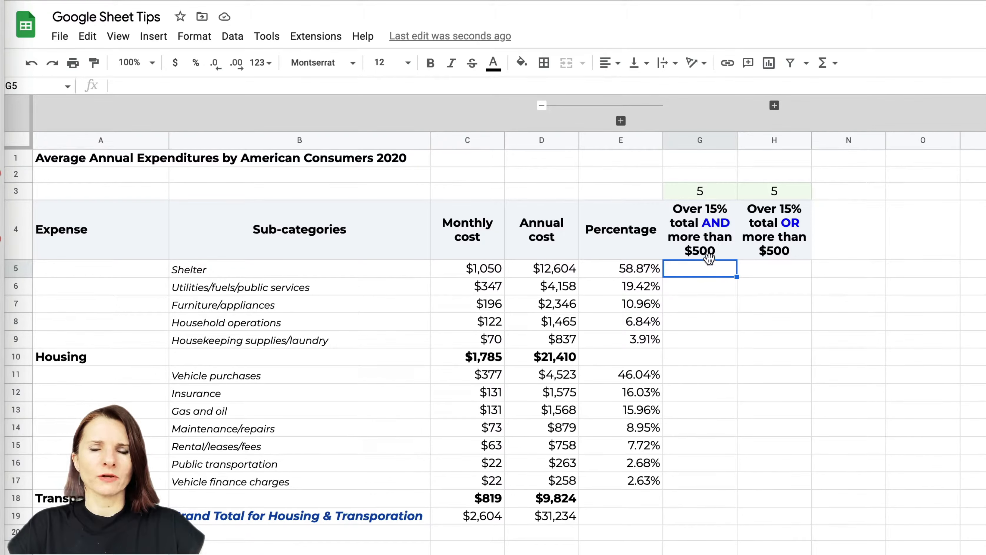
type("=")
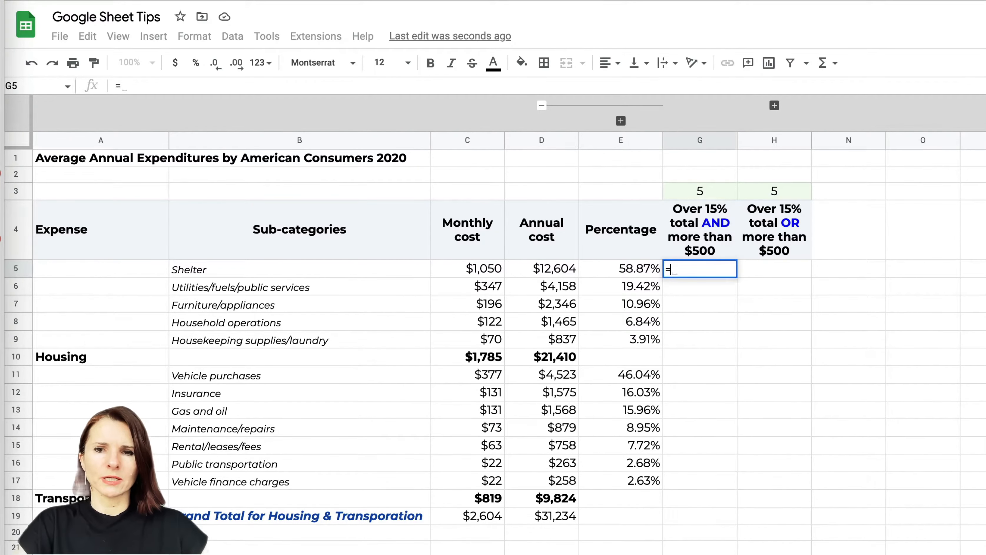
type("and(")
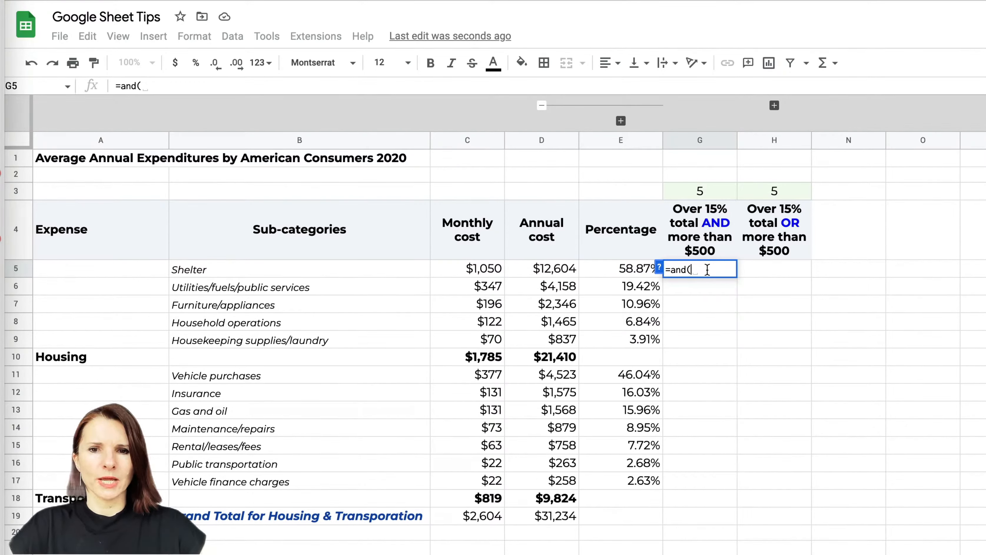
left_click(624, 272)
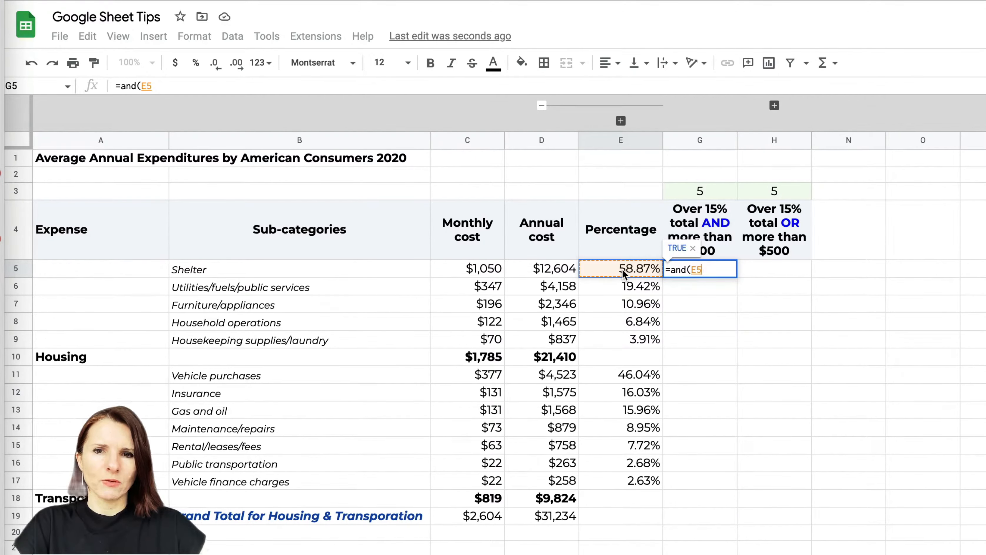
type(">")
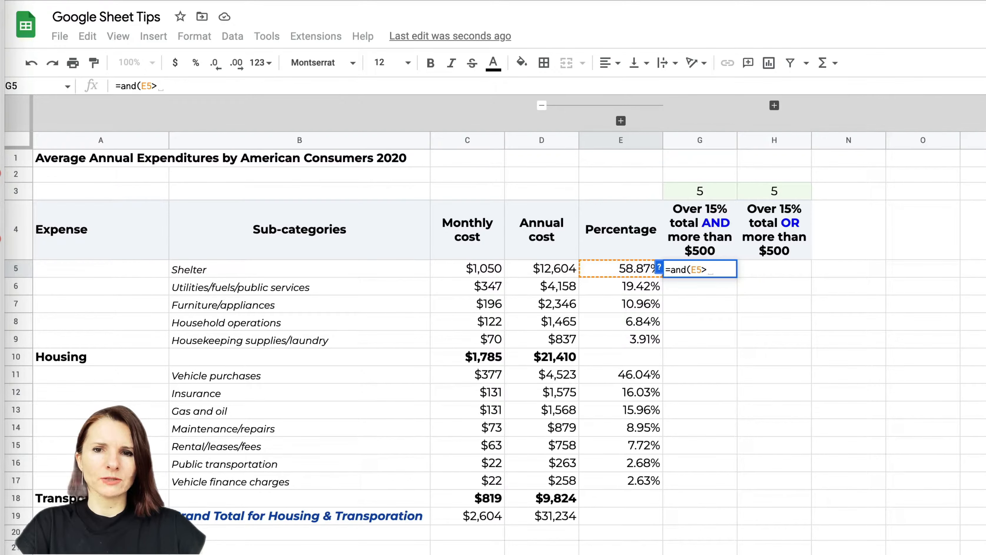
type("0.")
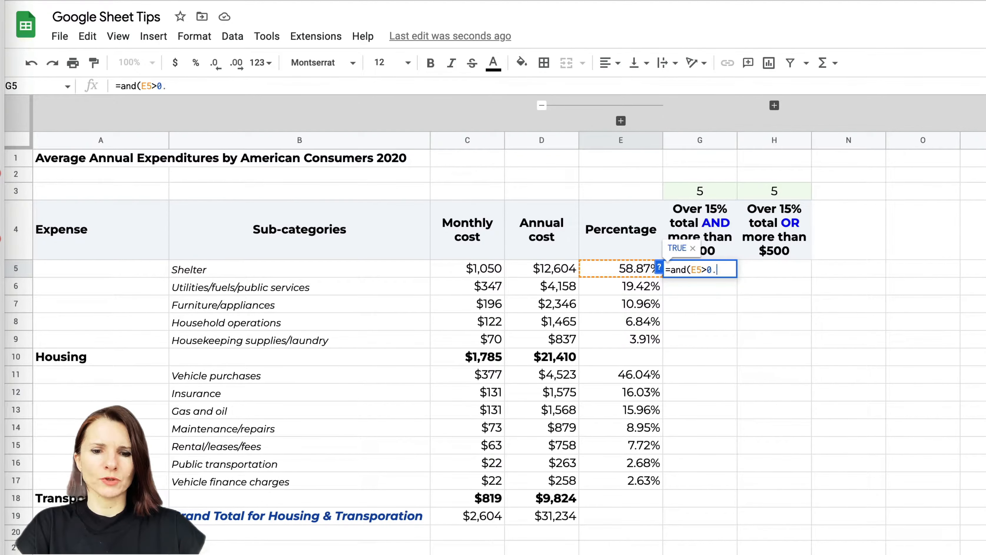
type("15,")
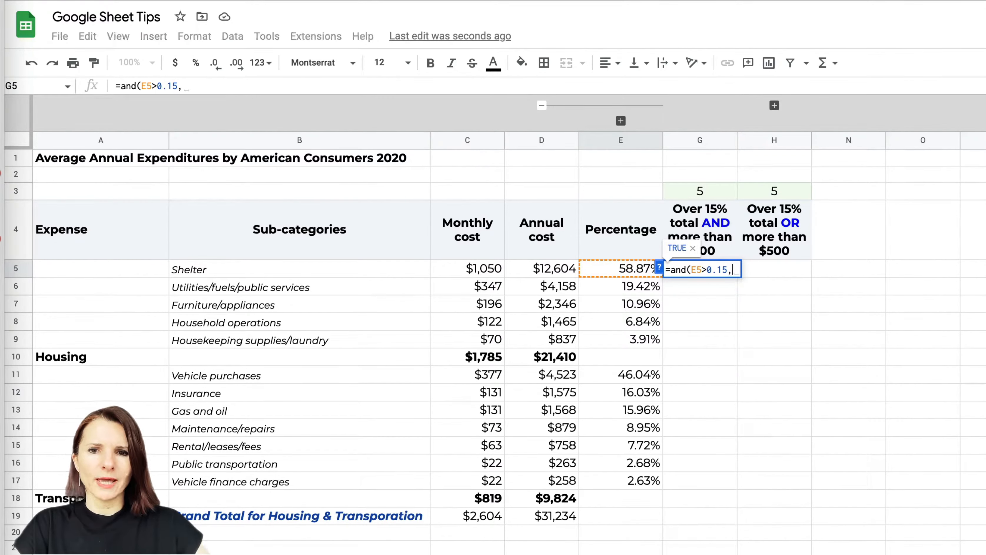
left_click(485, 268)
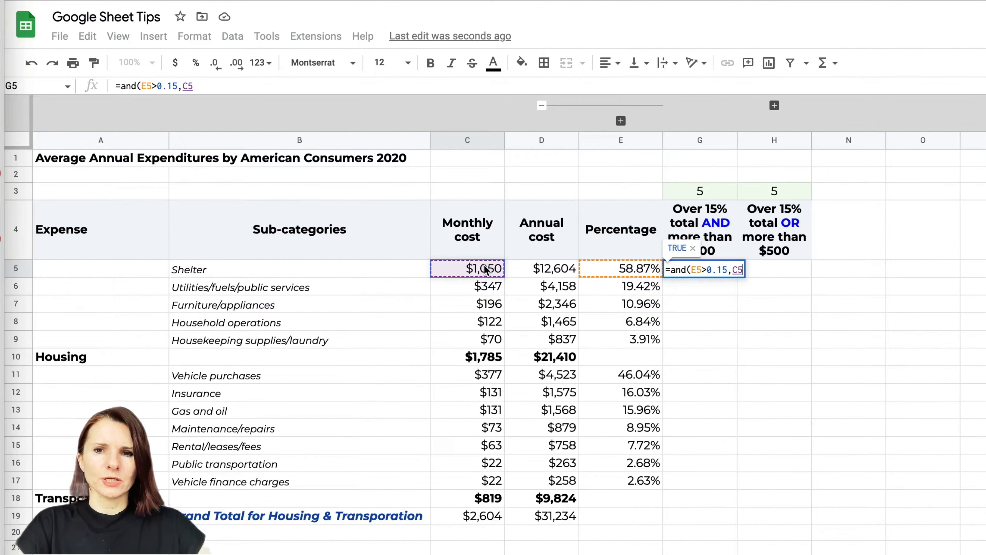
type(">500")
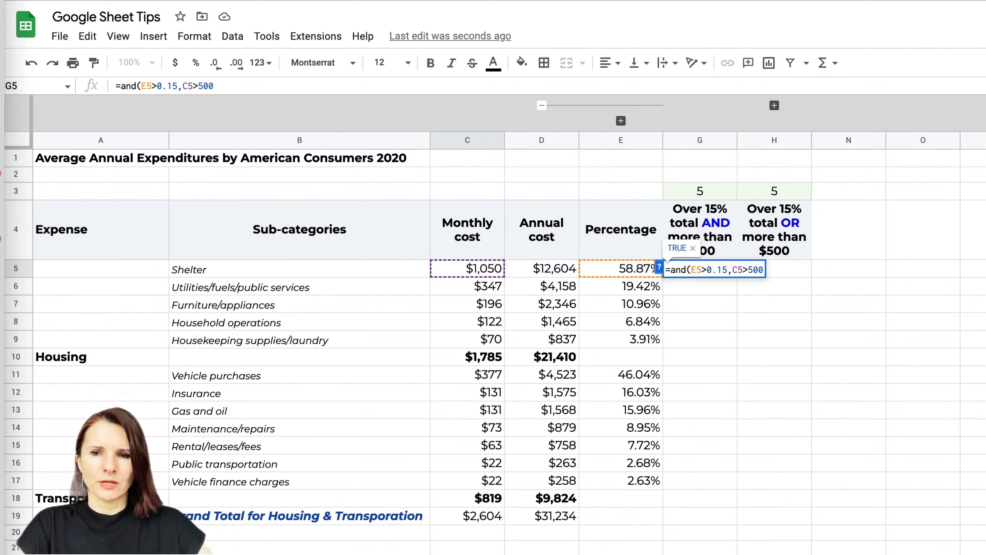
type(")")
key("Return")
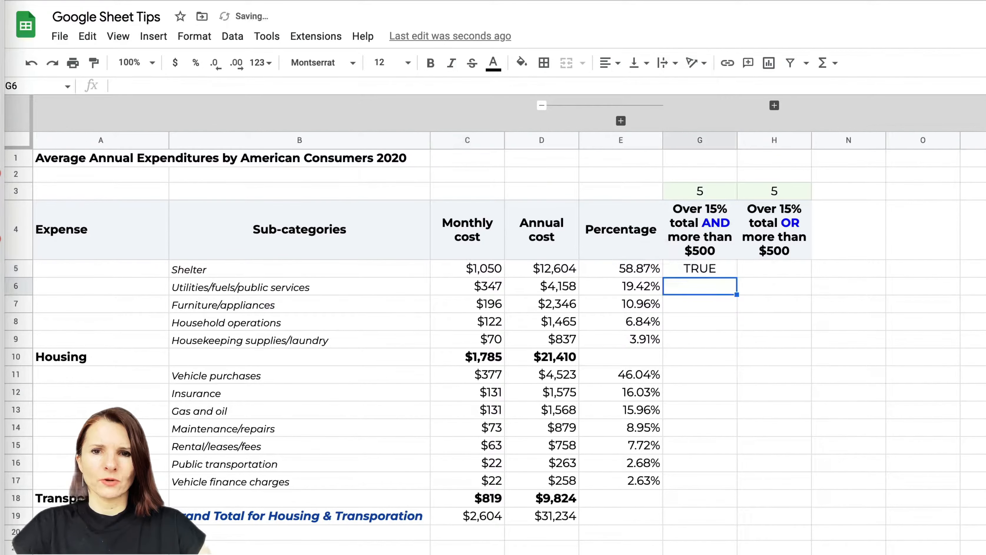
Copy the AND formula from G5 to the other Housing sub-categories in G6:G9 and the Transportation sub-categories in G11:G17
left_click(714, 272)
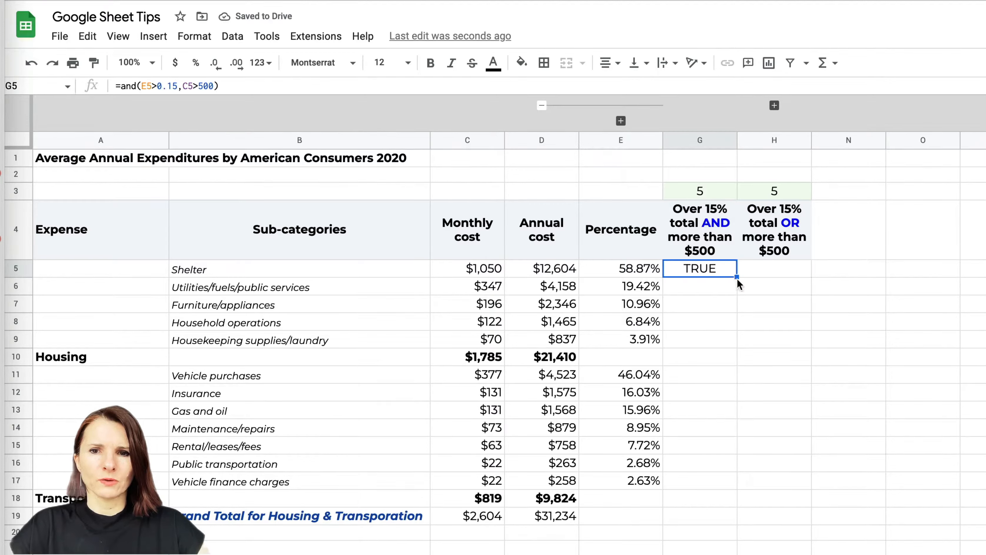
left_click_drag(738, 277, 737, 345)
left_click(711, 343)
key("ctrl+c")
left_click_drag(708, 379, 708, 477)
key("ctrl+v")
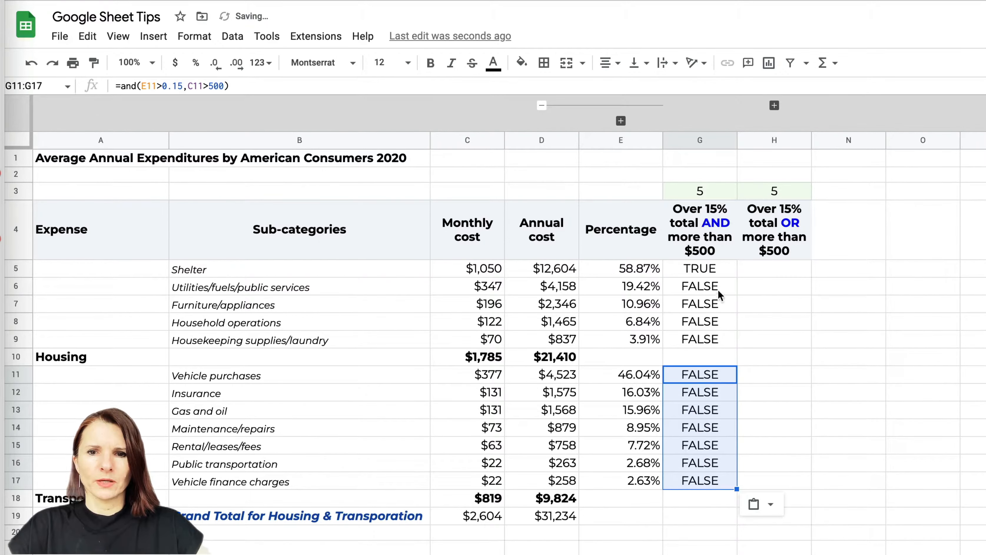
Check the AND results against the percentage and monthly cost for Shelter, Utilities/fuels/public services and Vehicle purchases
left_click(722, 269)
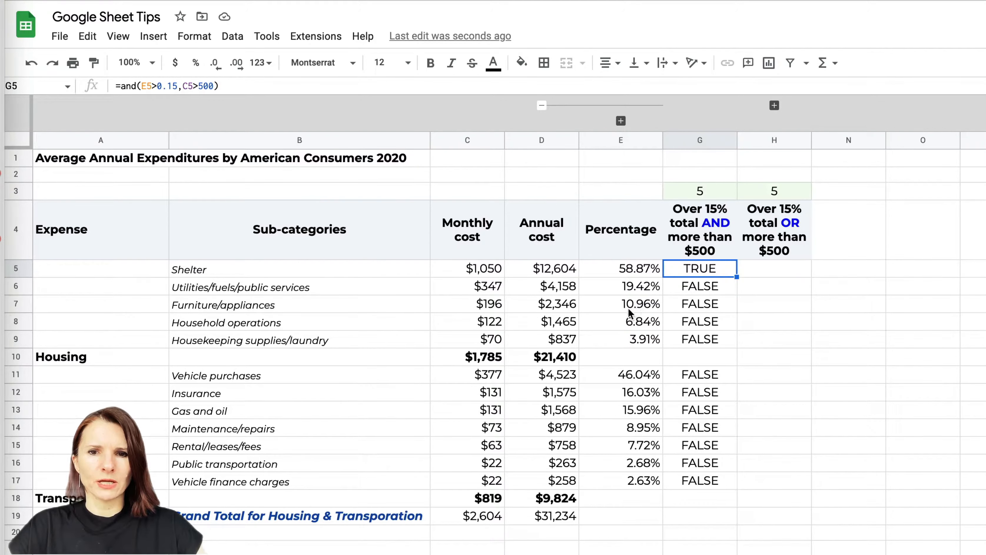
left_click(636, 288)
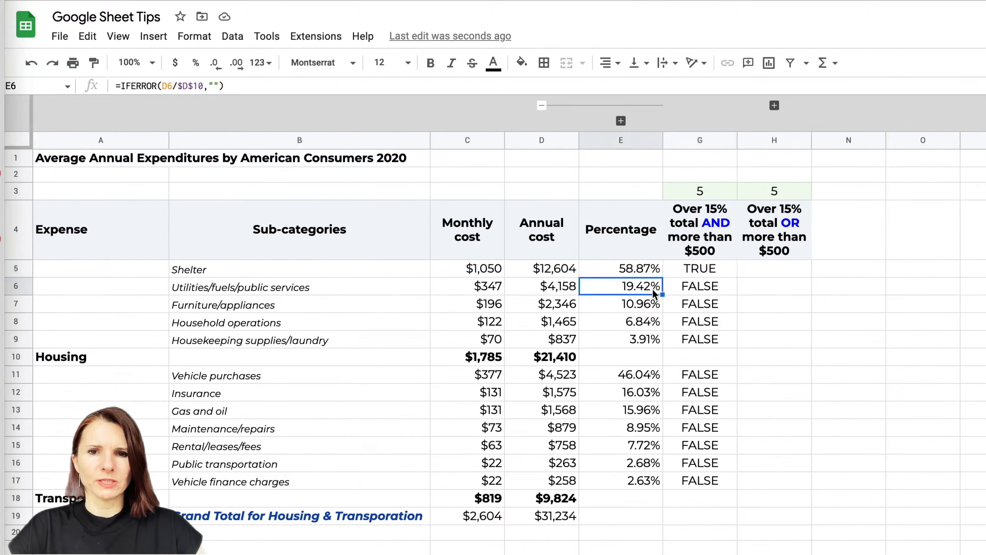
left_click(500, 286)
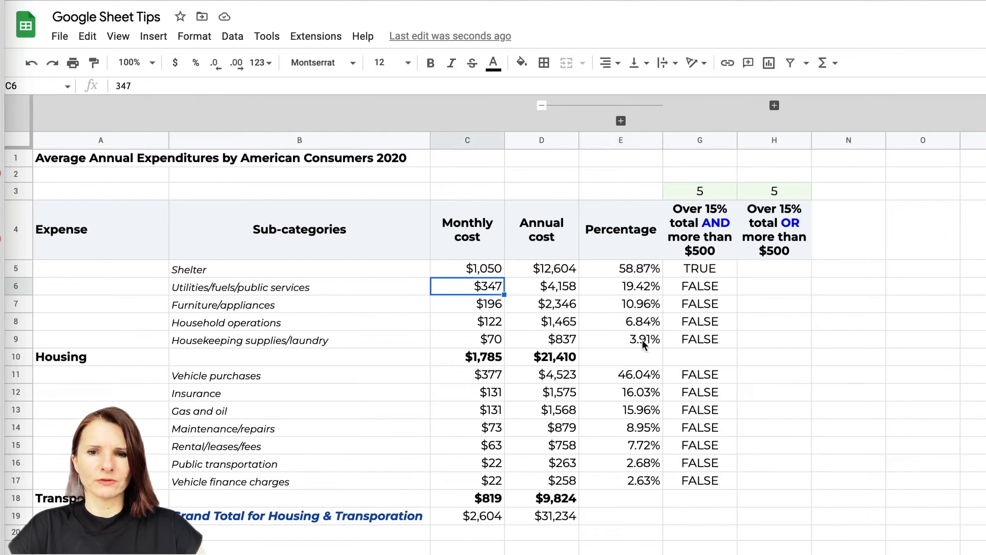
left_click(645, 379)
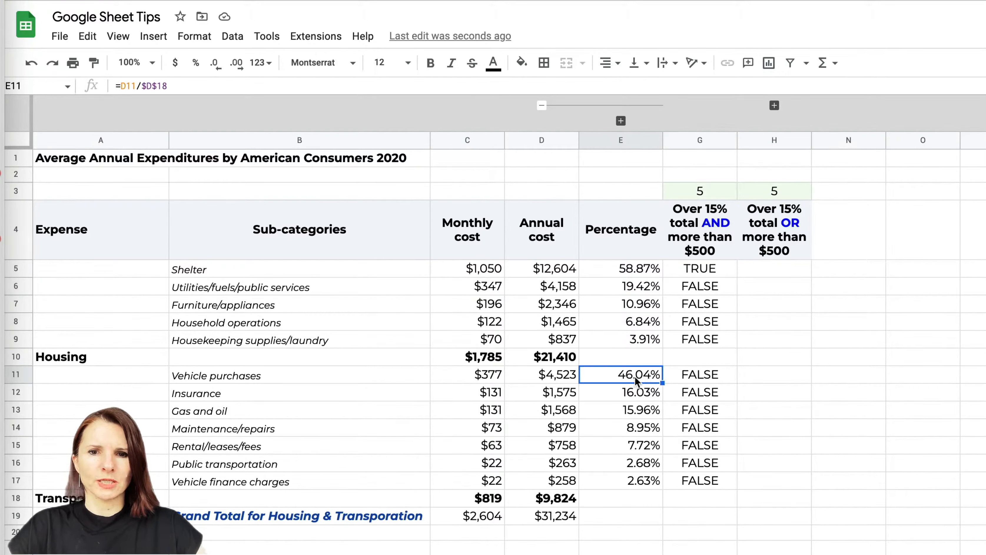
left_click(502, 377)
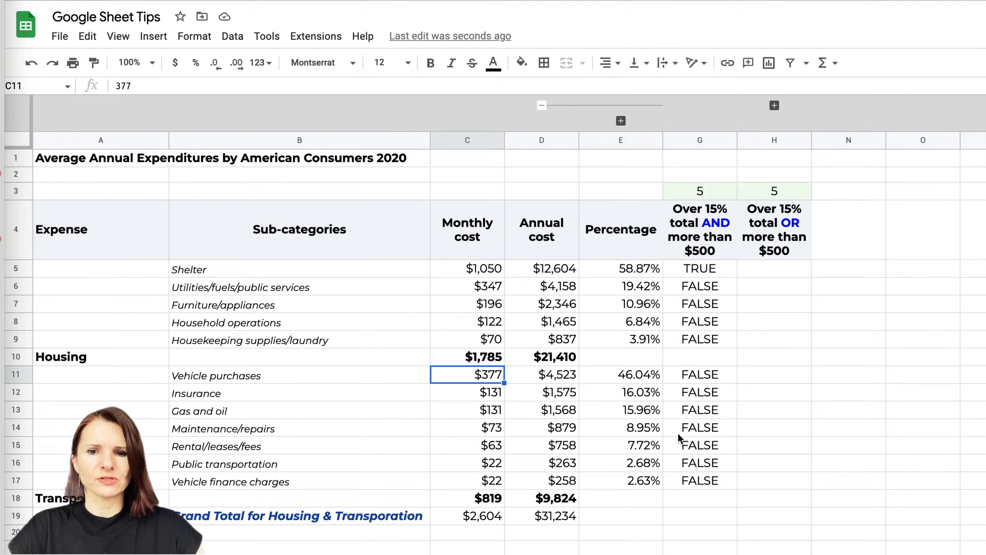
Enter =or(E5>0.15,C5>500) in H5 to test whether Shelter meets either condition
left_click(764, 267)
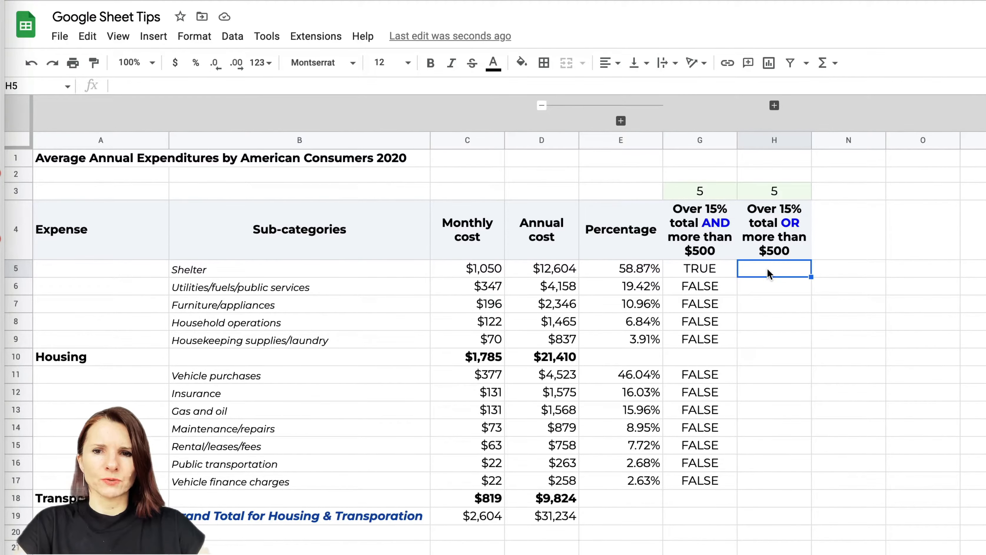
type("=or(")
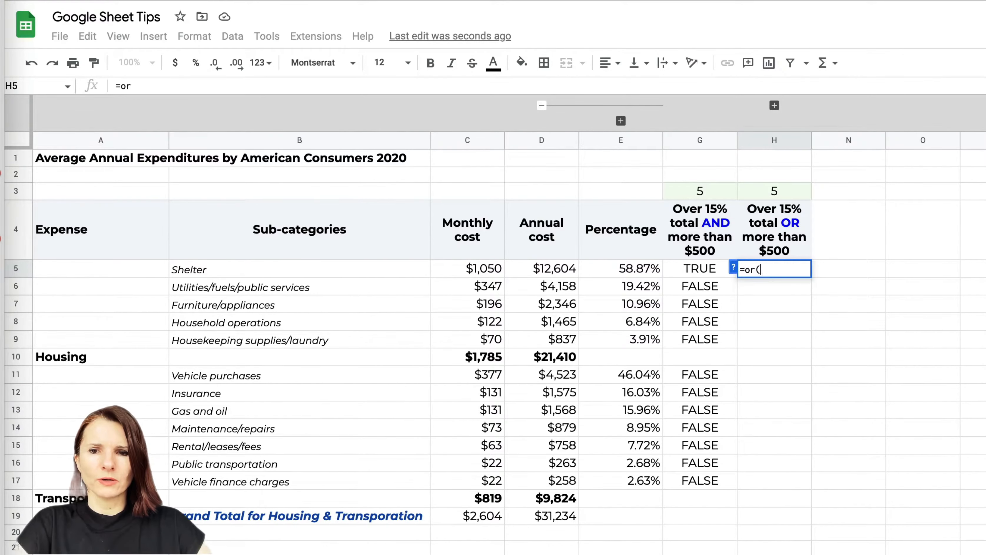
left_click(623, 270)
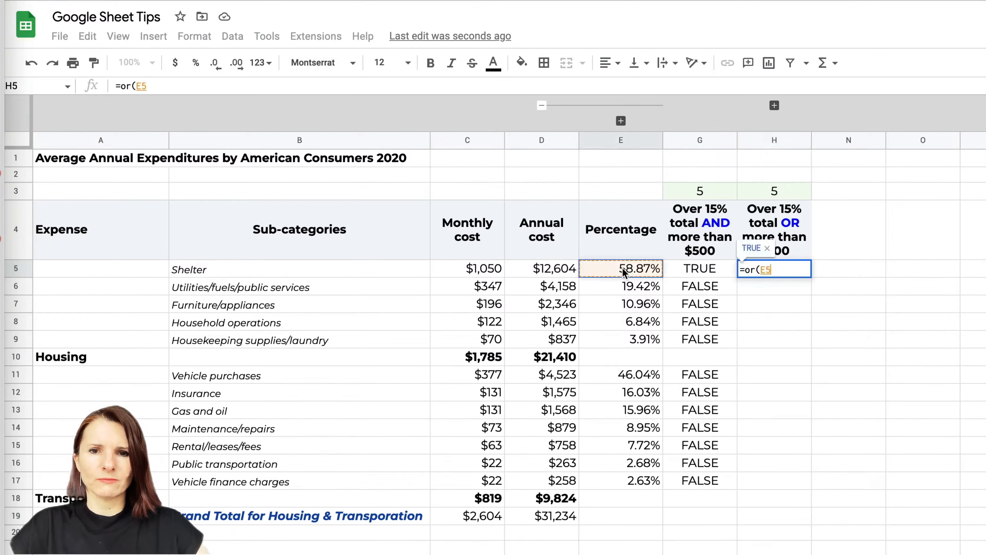
type(">")
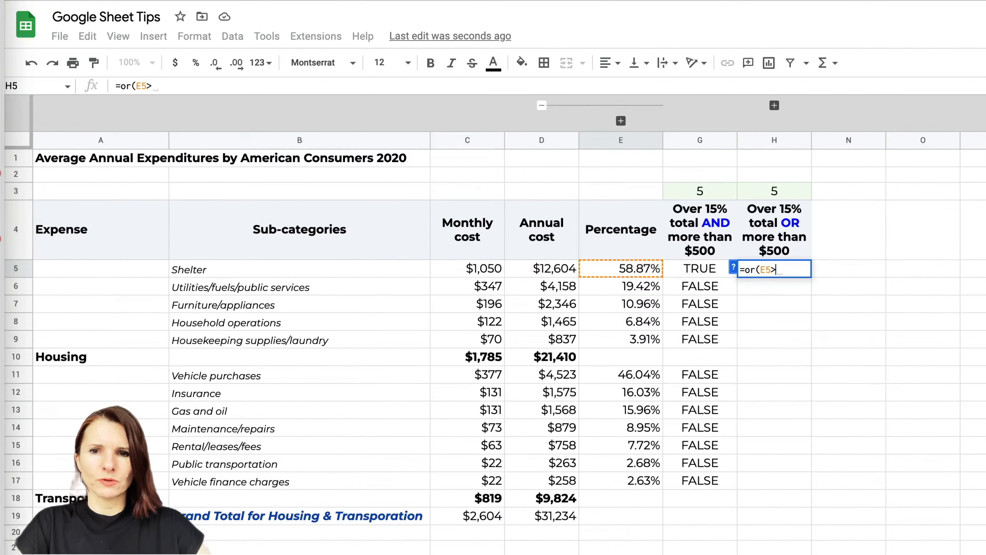
type("0.15,")
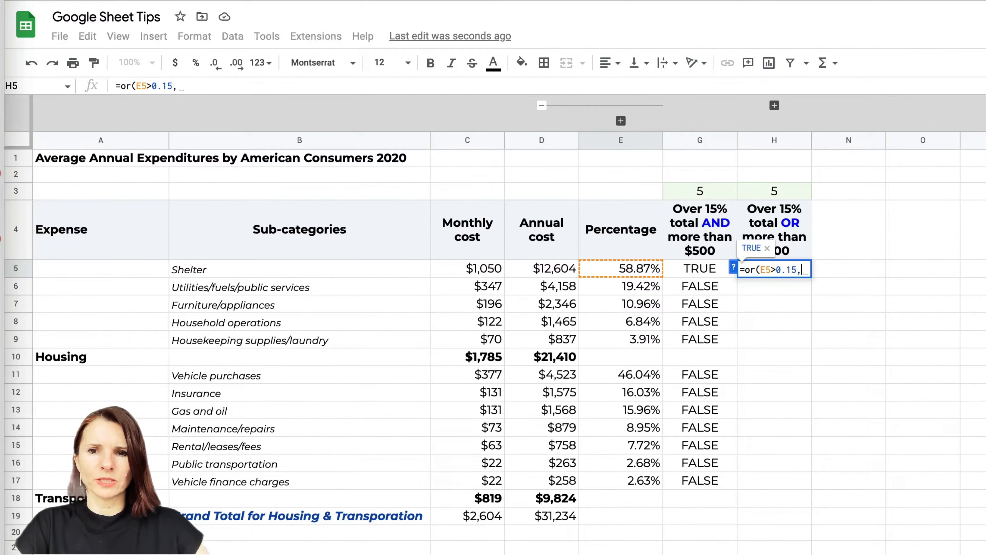
left_click(494, 271)
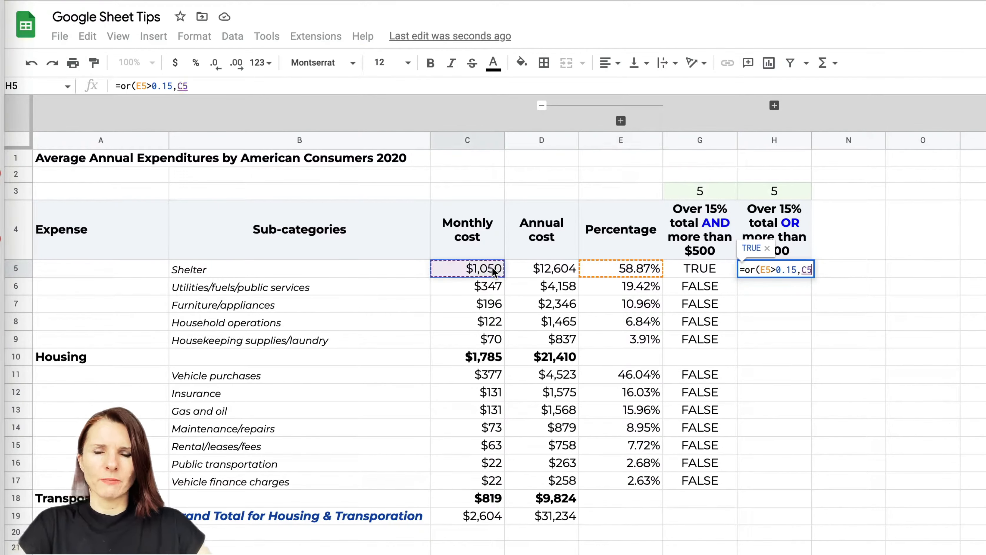
type(">500)")
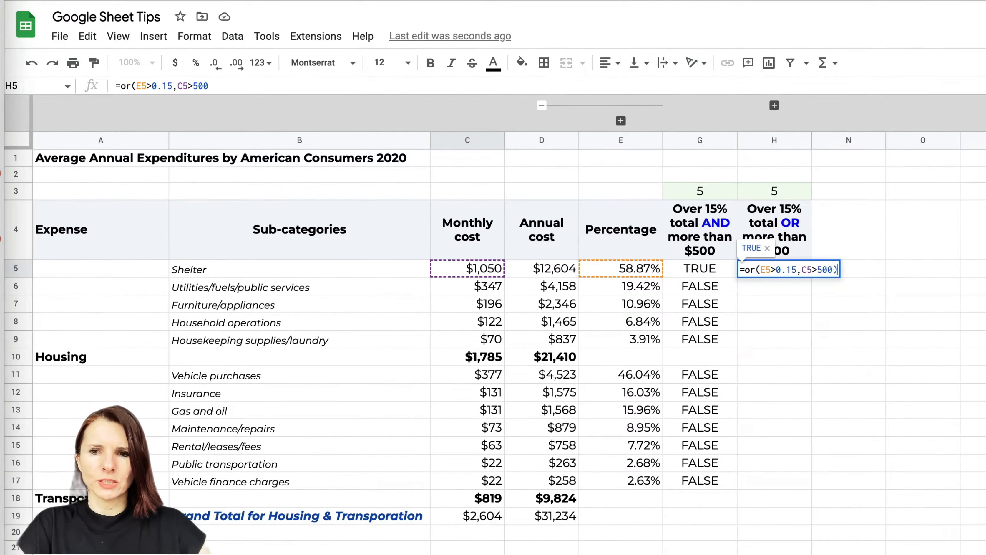
key("Return")
Copy the OR formula from H5 to the sub-category rows H6:H9 and H11:H17
left_click(790, 273)
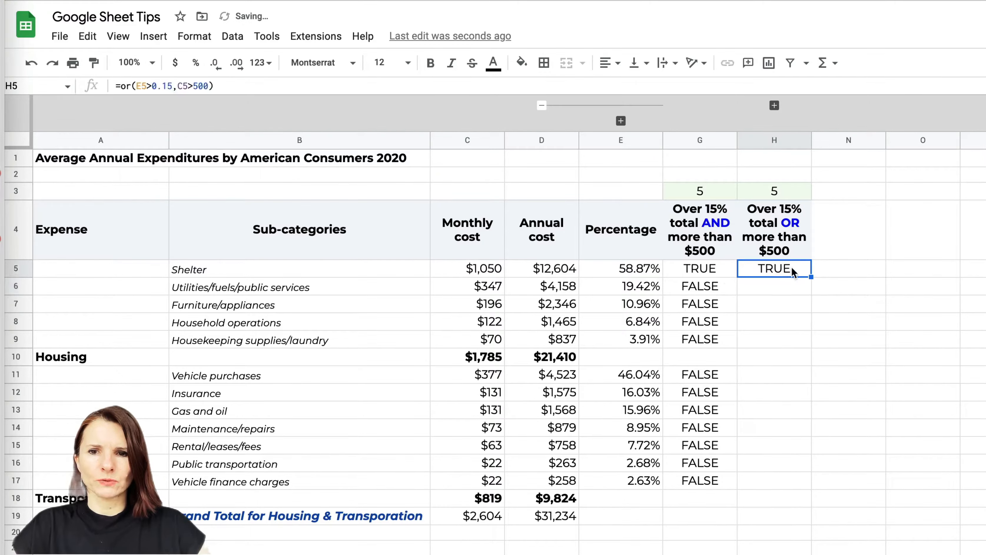
left_click_drag(812, 279, 811, 356)
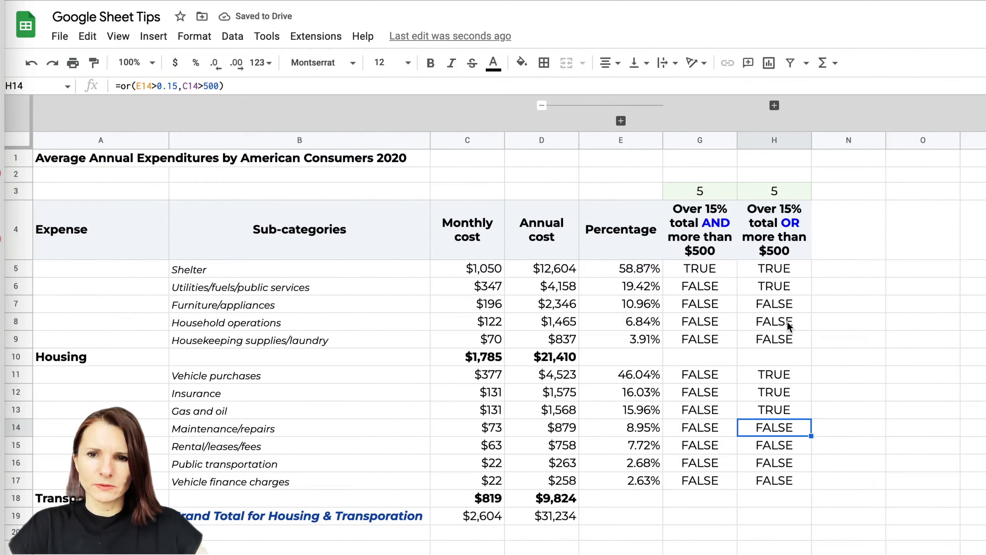
Extend the OR formula from H8 to H10 and the AND formula from G9 to G10 to test the Housing total row
left_click(787, 323)
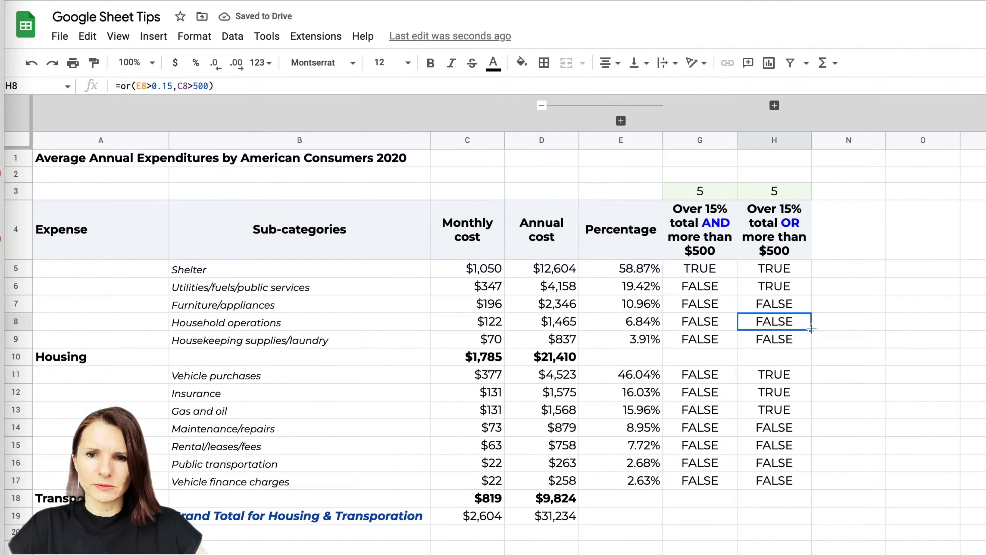
left_click_drag(811, 330, 811, 356)
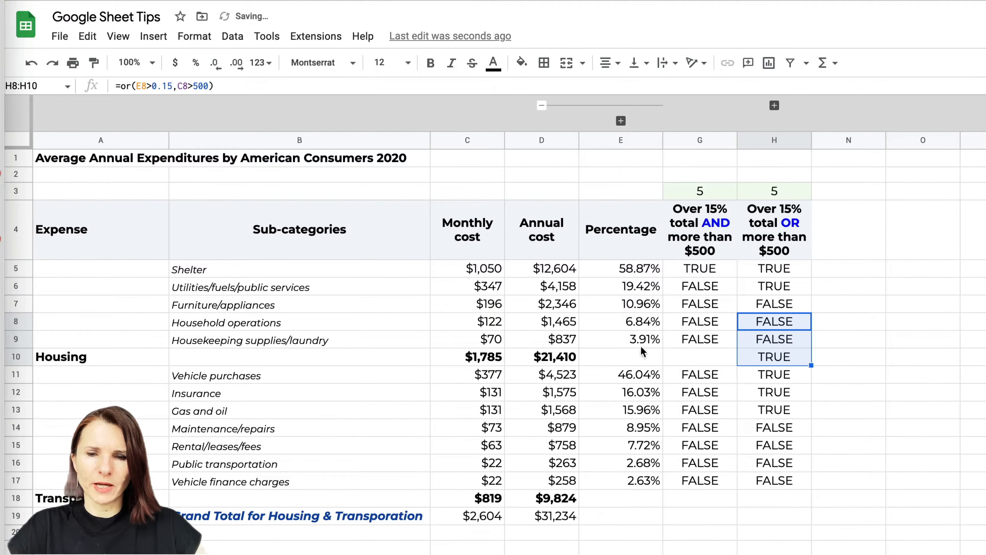
left_click(777, 358)
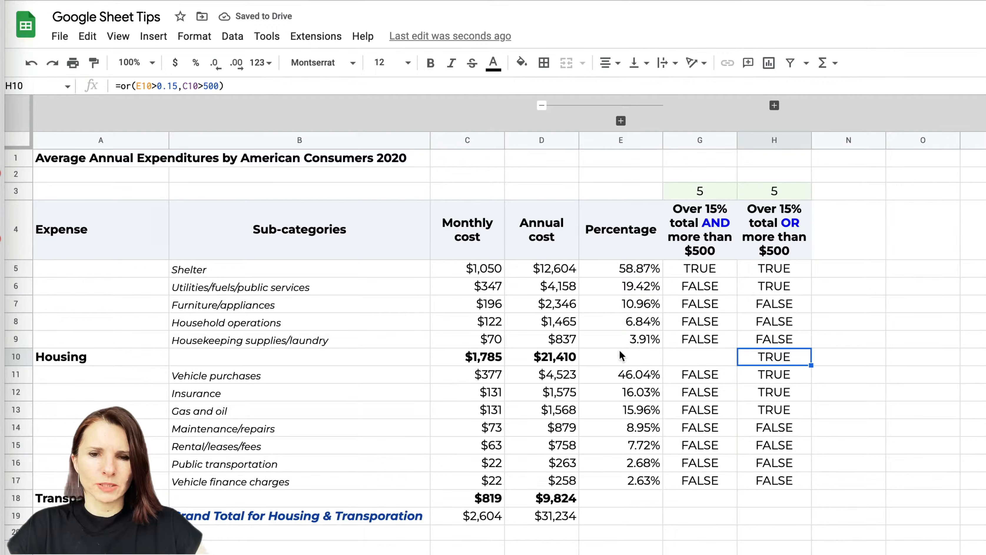
left_click(646, 358)
left_click(734, 341)
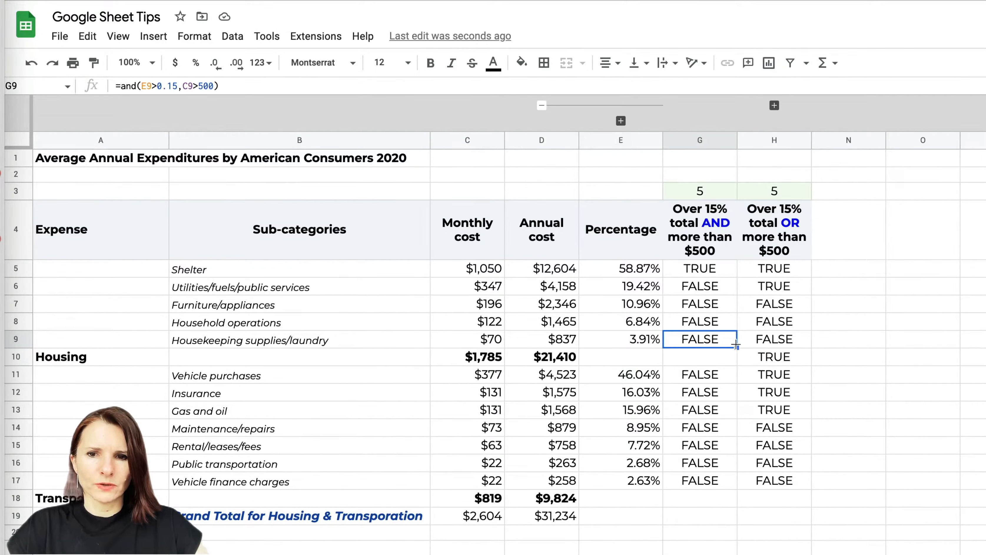
left_click_drag(736, 345, 735, 364)
left_click(706, 358)
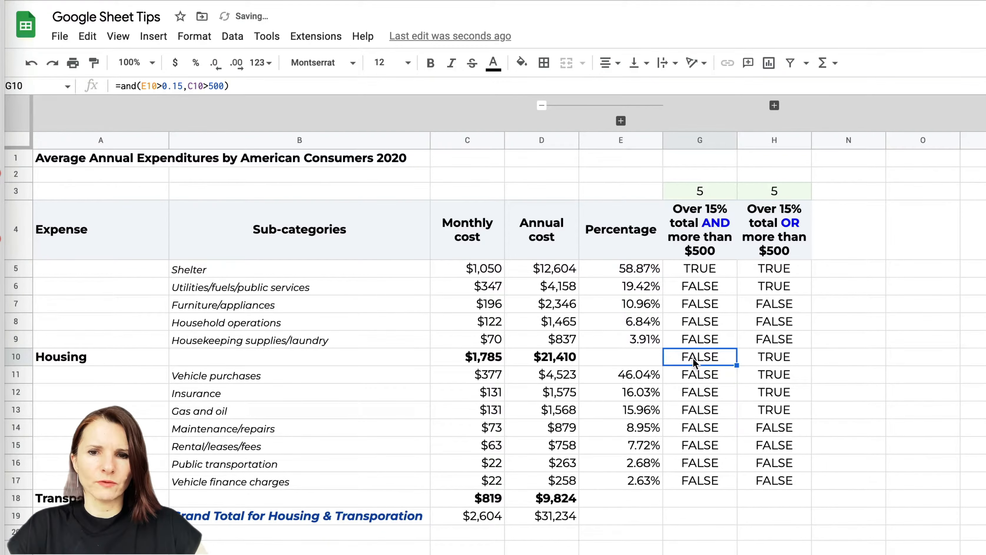
Clear the test formulas from G10:H10 in the Housing total row and select the OR result in H5
left_click(751, 357, "shift")
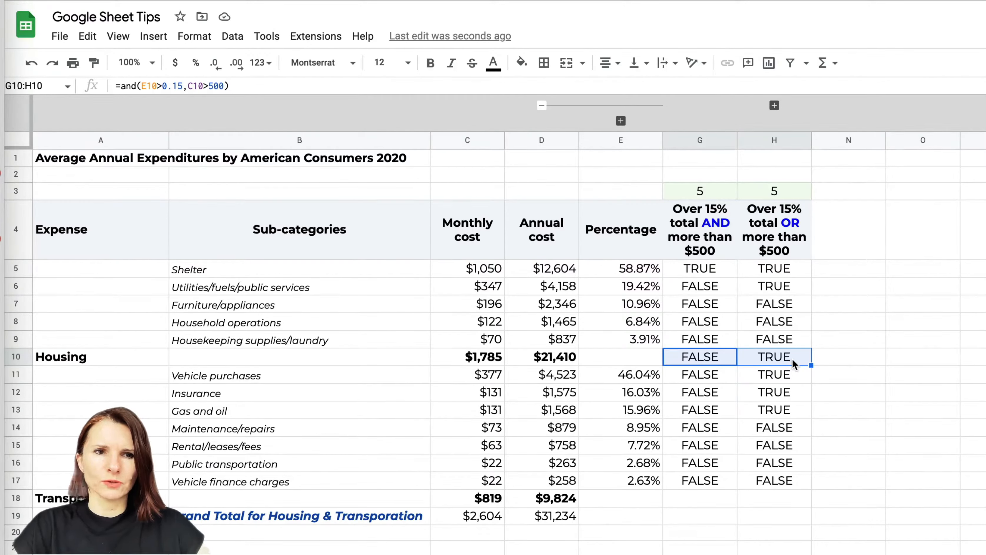
key("Delete")
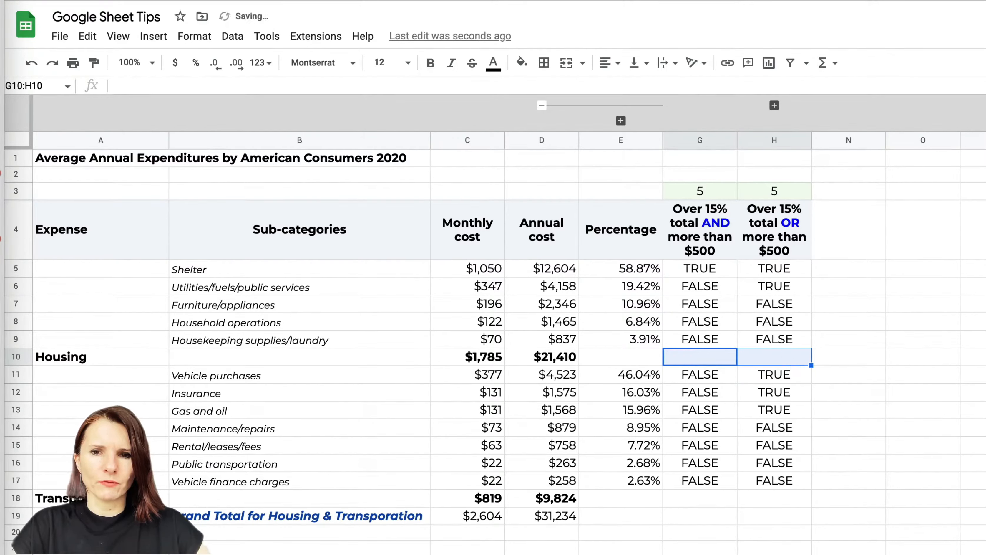
left_click(874, 309)
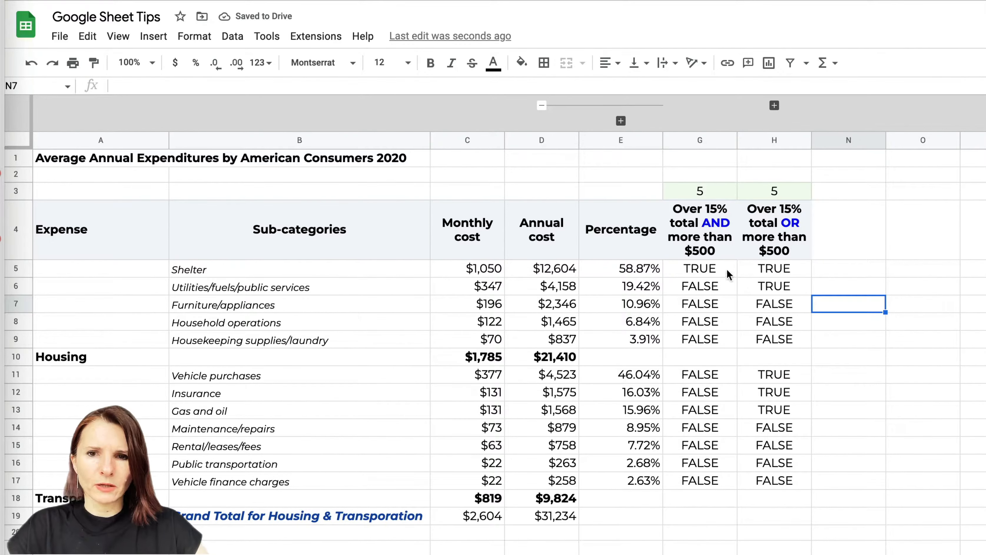
left_click(774, 278)
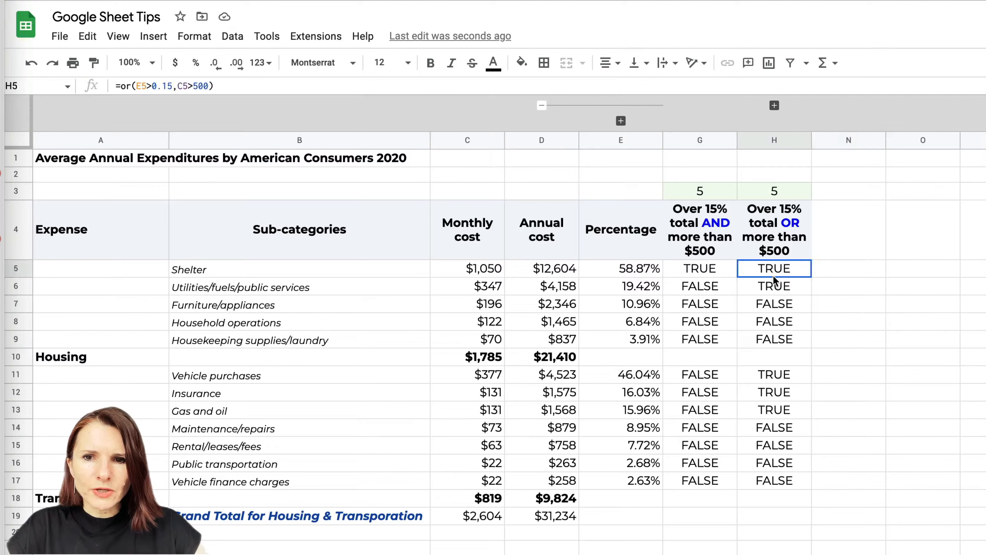
Open the conditional formatting rules for the AND and OR results in G5:H17
left_click_drag(774, 279, 773, 286)
left_click_drag(700, 272, 780, 486)
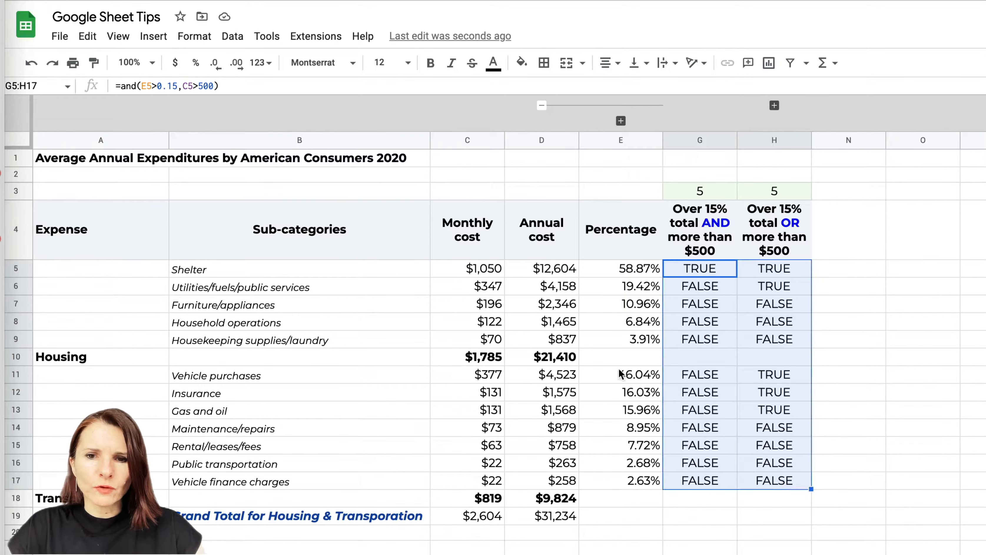
left_click(268, 37)
mouse_move(232, 37)
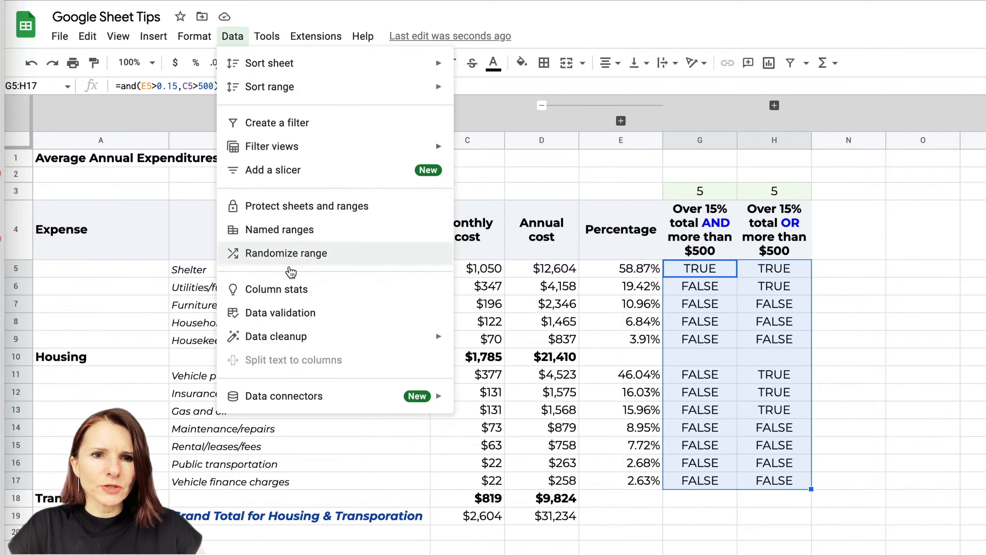
mouse_move(195, 37)
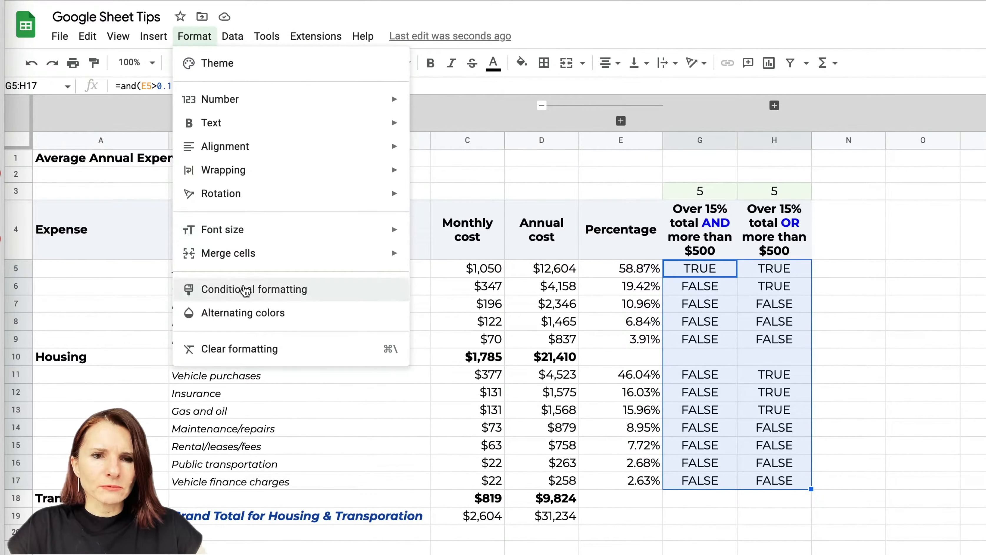
left_click(245, 290)
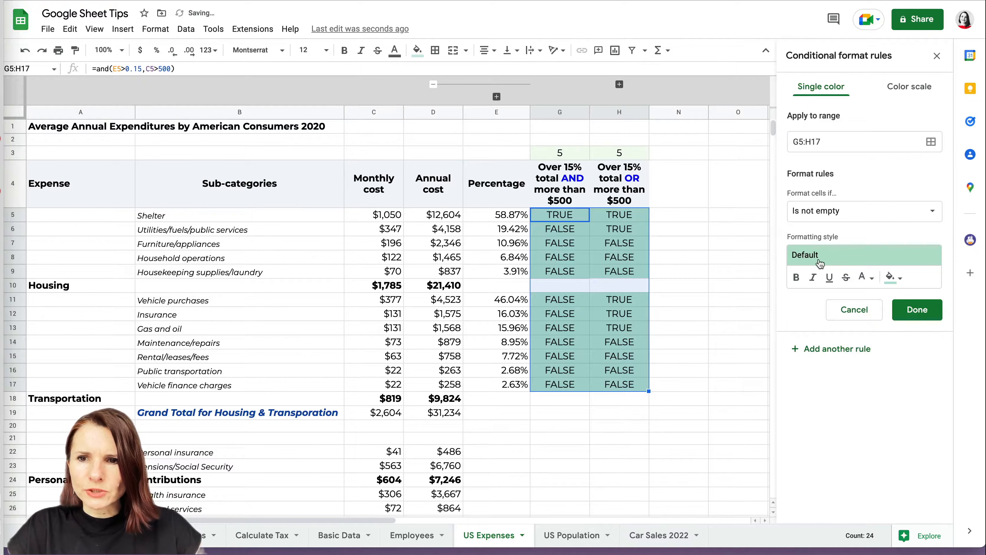
Add a conditional formatting rule to G5:H17 that applies the default style where the text contains "True", and close the rules
left_click(929, 214)
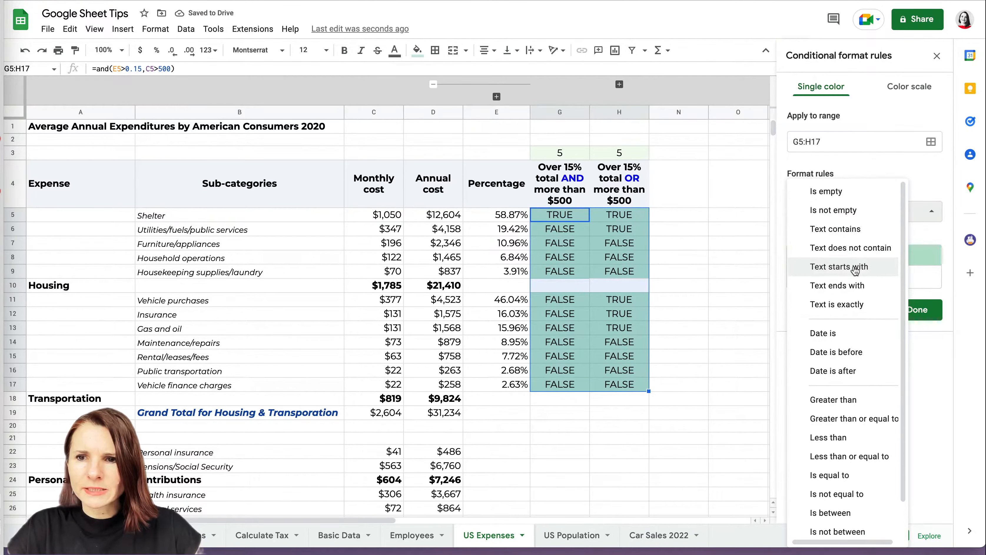
left_click(844, 230)
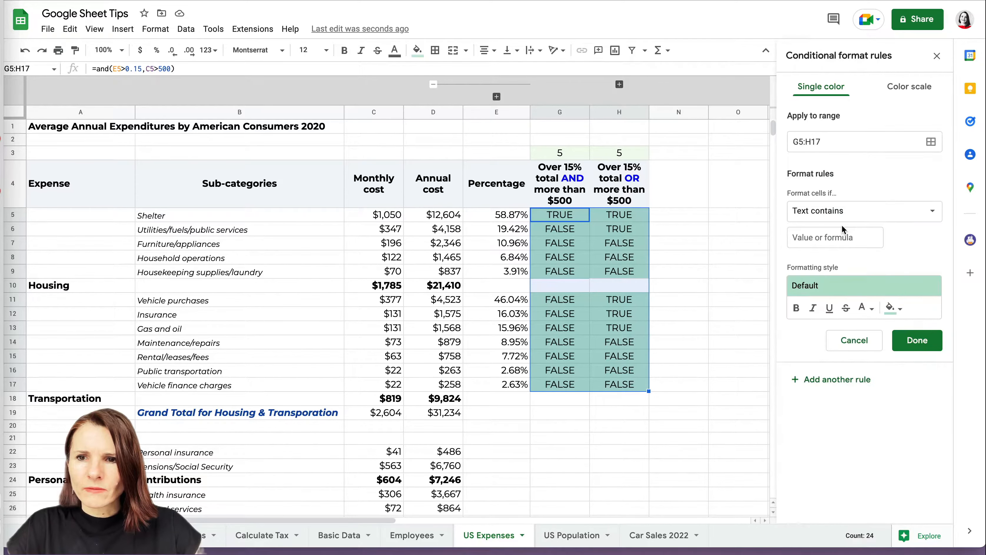
left_click(833, 238)
type("t")
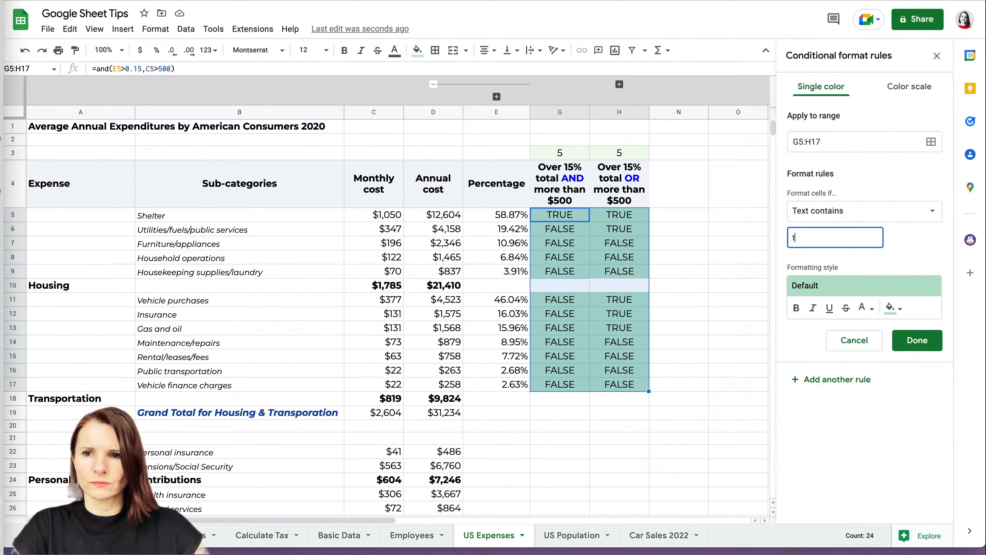
key("BackSpace")
type("True")
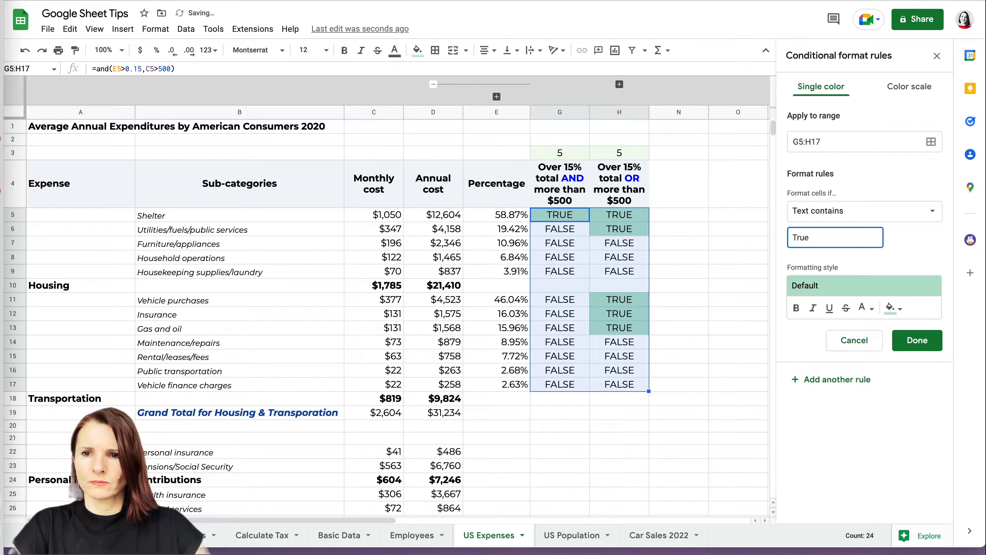
left_click(912, 339)
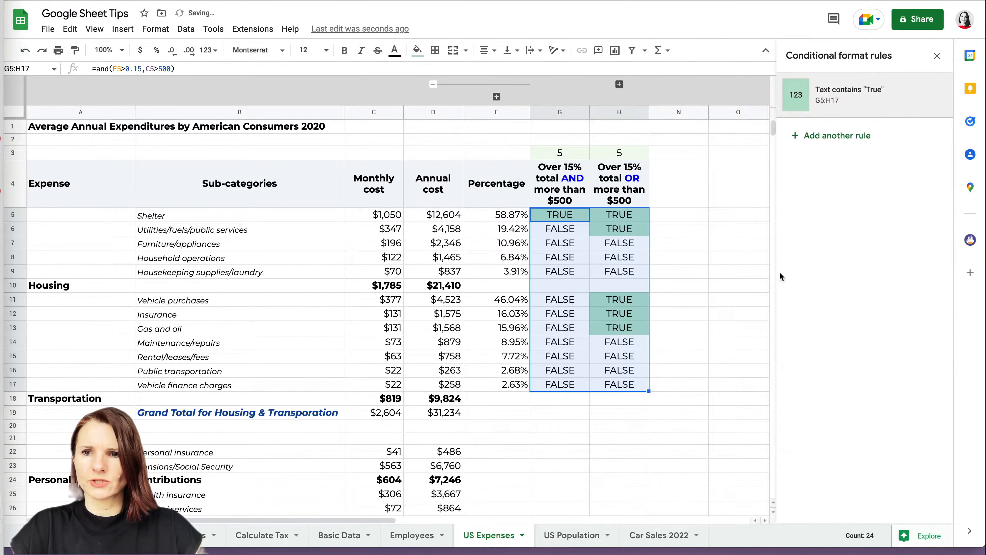
left_click(937, 58)
left_click(783, 326)
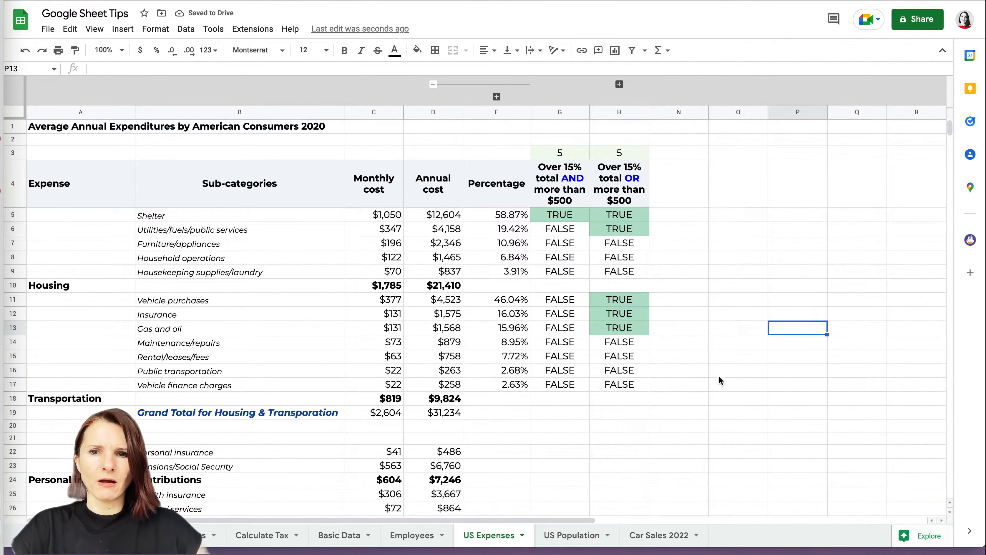
Check the percentage in E11 and the monthly cost in C11 for Vehicle purchases against the OR condition
left_click(518, 303)
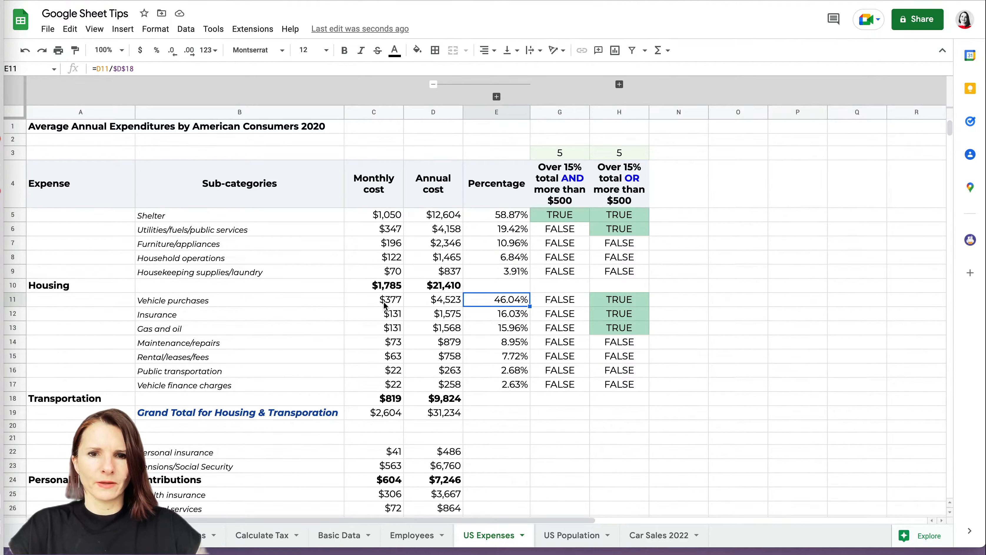
left_click(384, 304)
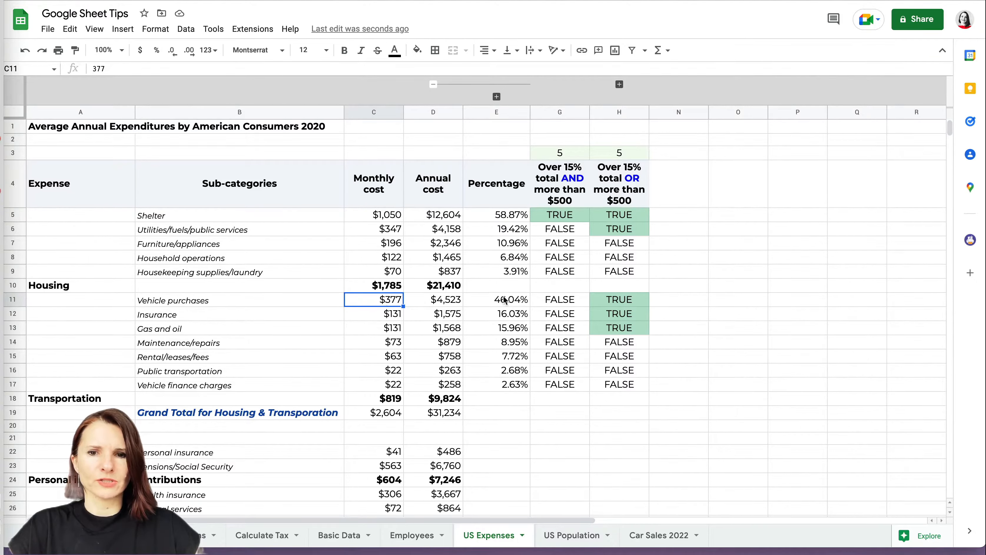
left_click(508, 301)
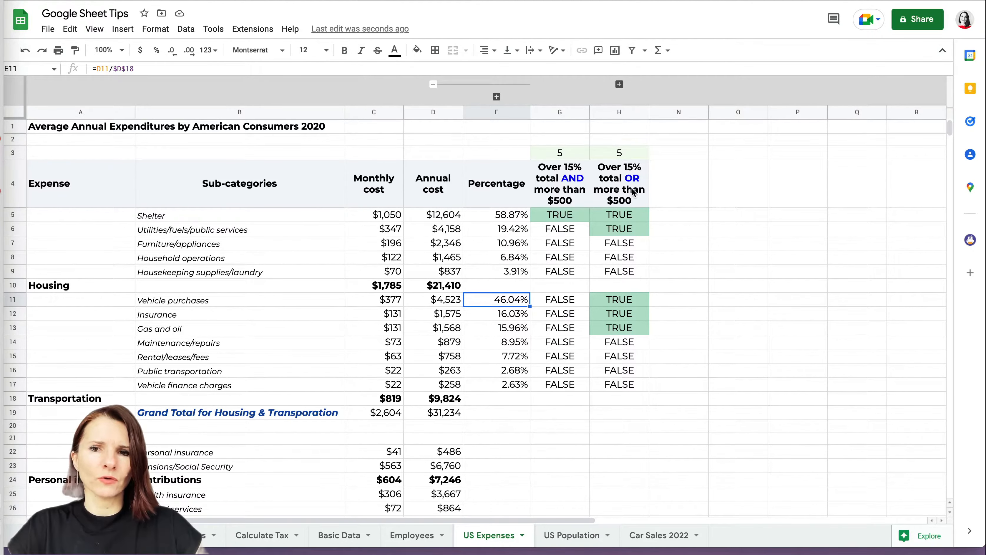
left_click(665, 216)
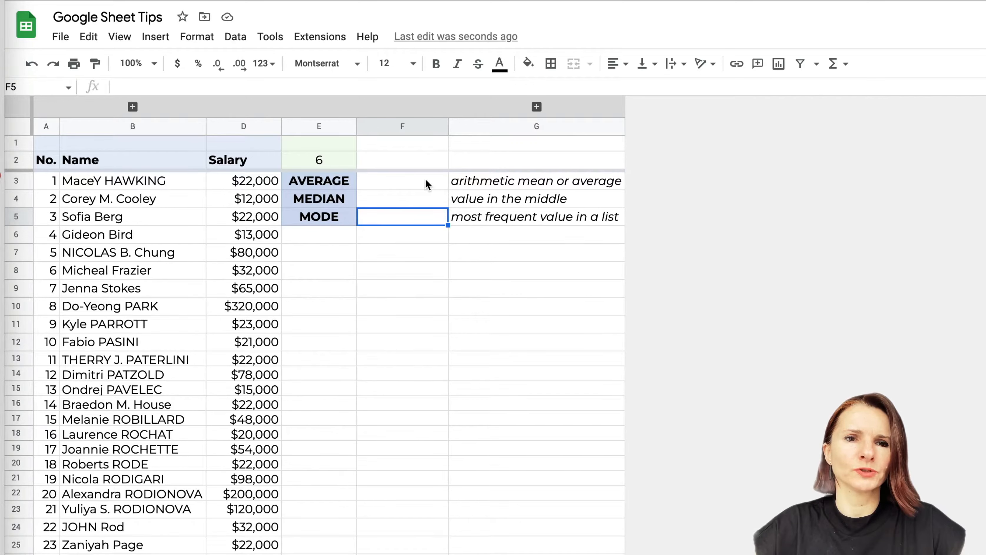
Review the full salary list in column D, from D3 to D34
scroll(394, 383, "down", 9)
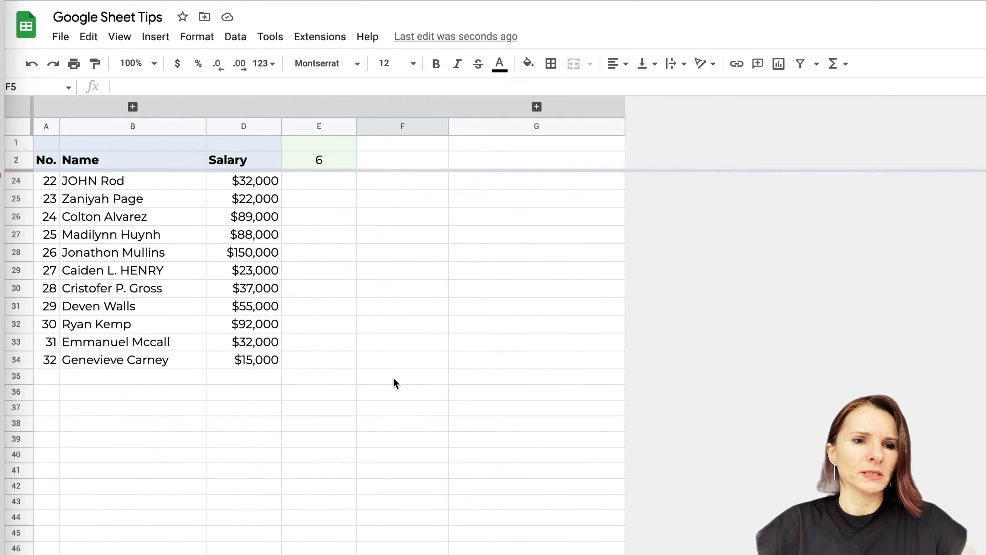
scroll(394, 383, "up", 9)
scroll(394, 378, "down", 2)
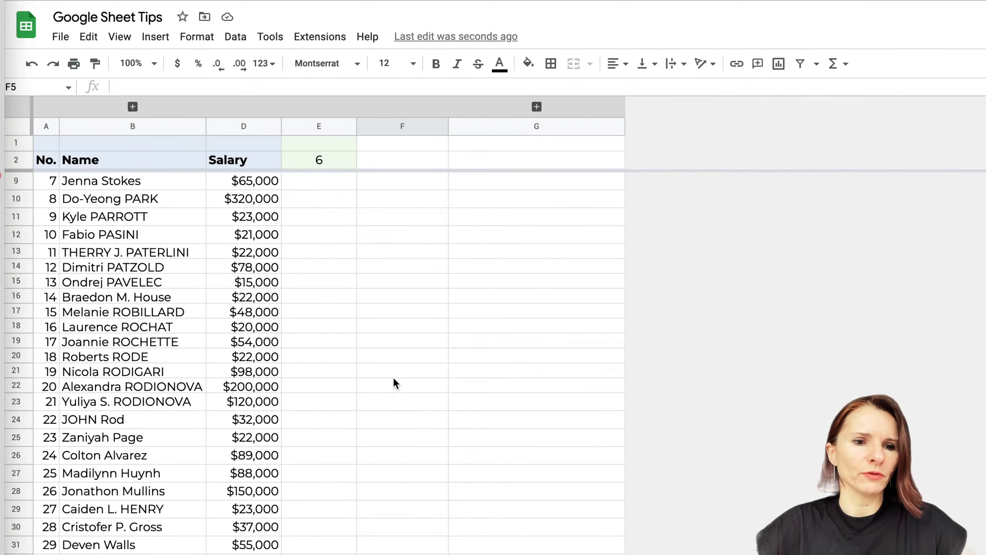
scroll(393, 378, "up", 2)
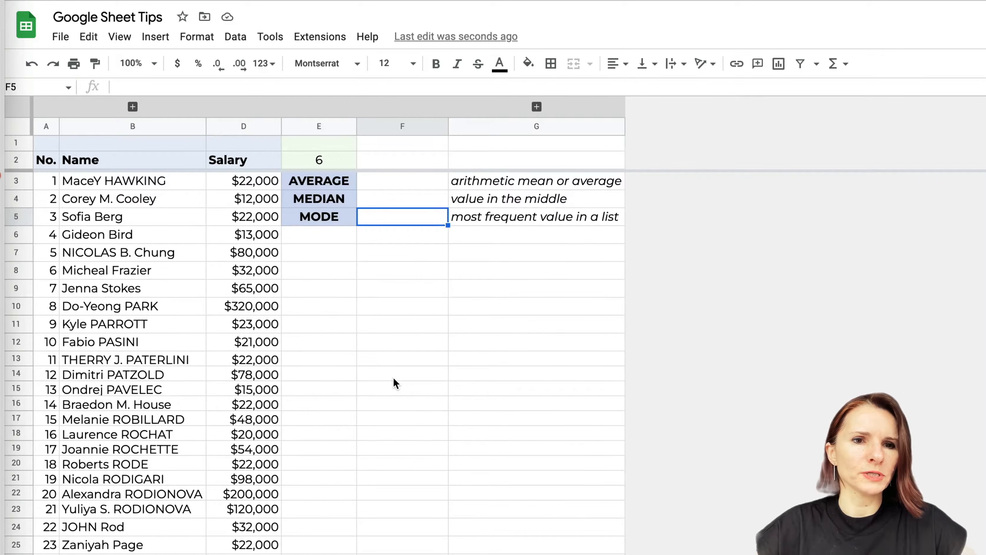
left_click(225, 179)
scroll(264, 295, "down", 3)
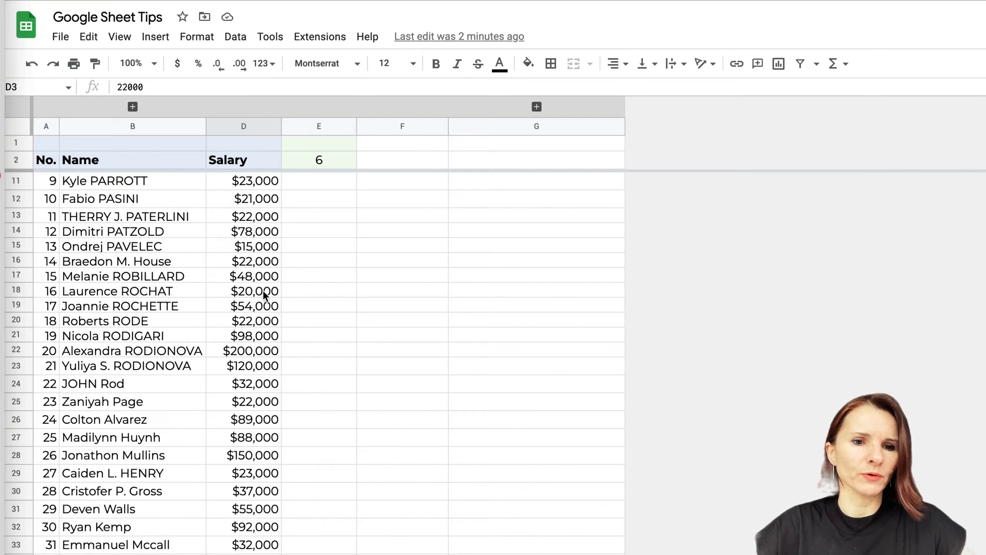
scroll(259, 326, "up", 3)
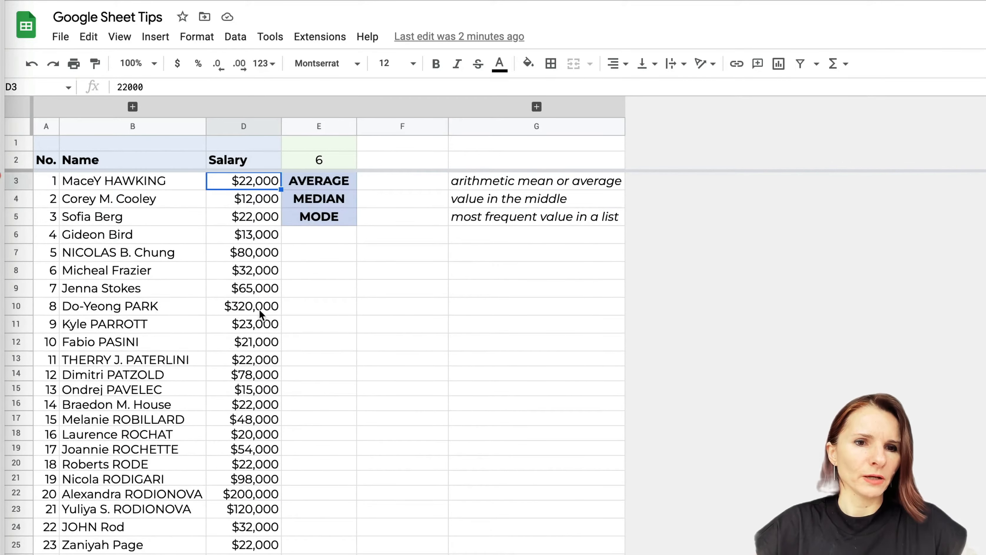
Inspect individual salaries in column D, including the high ones in D10, D22 and D23
left_click(260, 308)
left_click(255, 495)
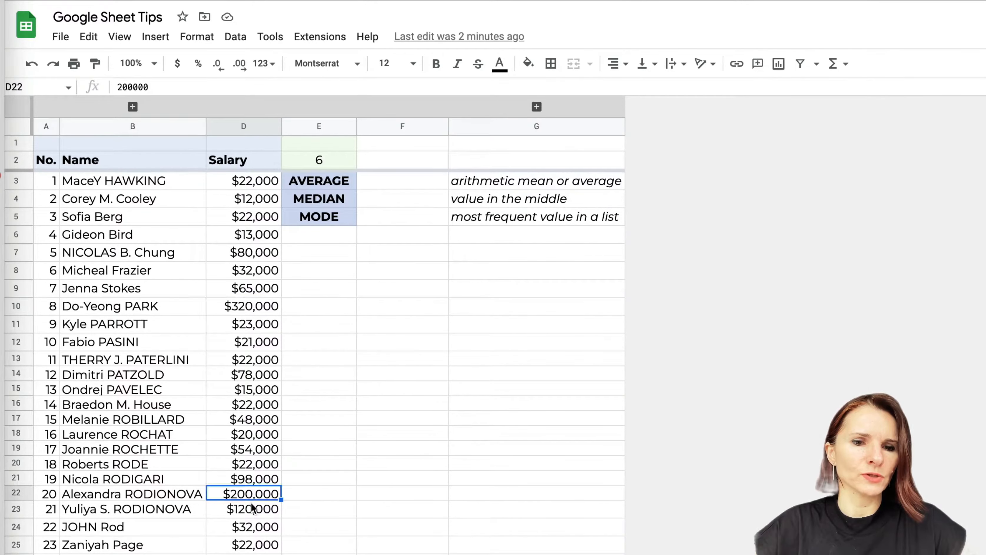
left_click(252, 512)
scroll(256, 528, "down", 3)
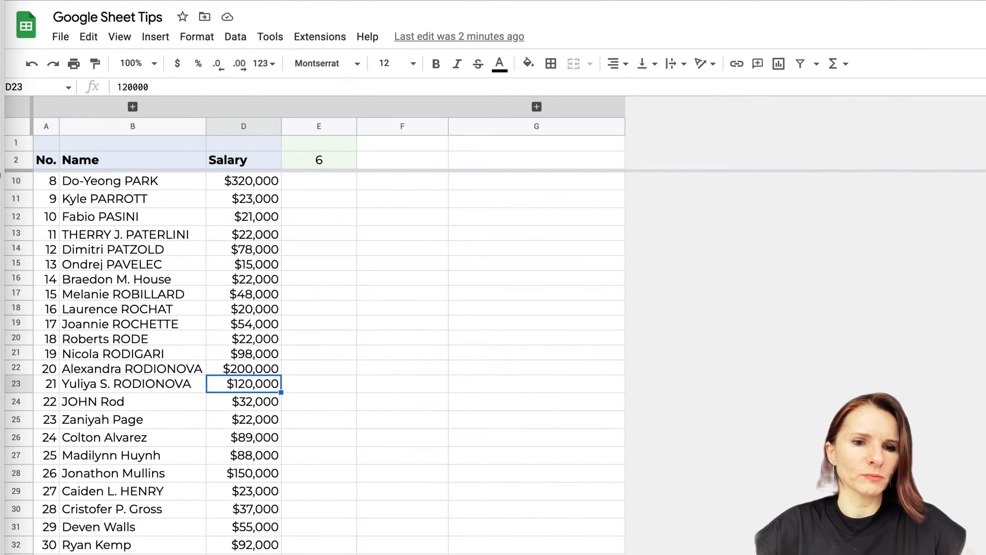
scroll(265, 491, "up", 3)
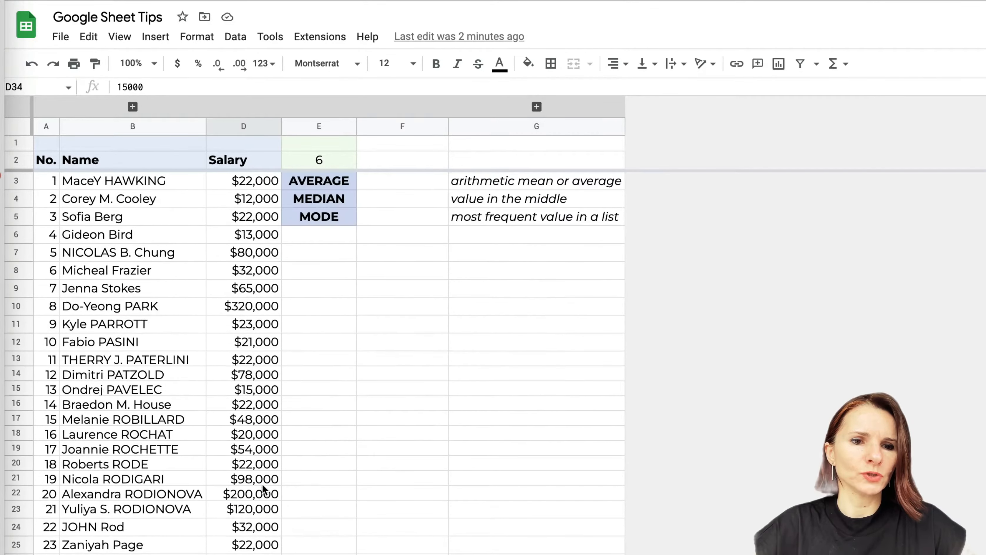
left_click(260, 375)
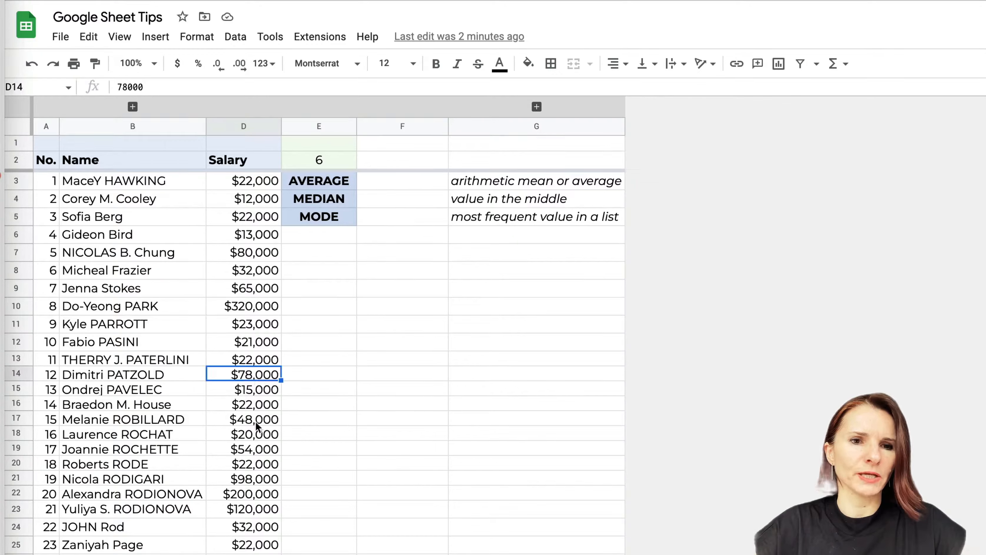
Enter =average($D$3:$D$34) in F3 to calculate the average salary, using absolute references for the range
left_click(412, 186)
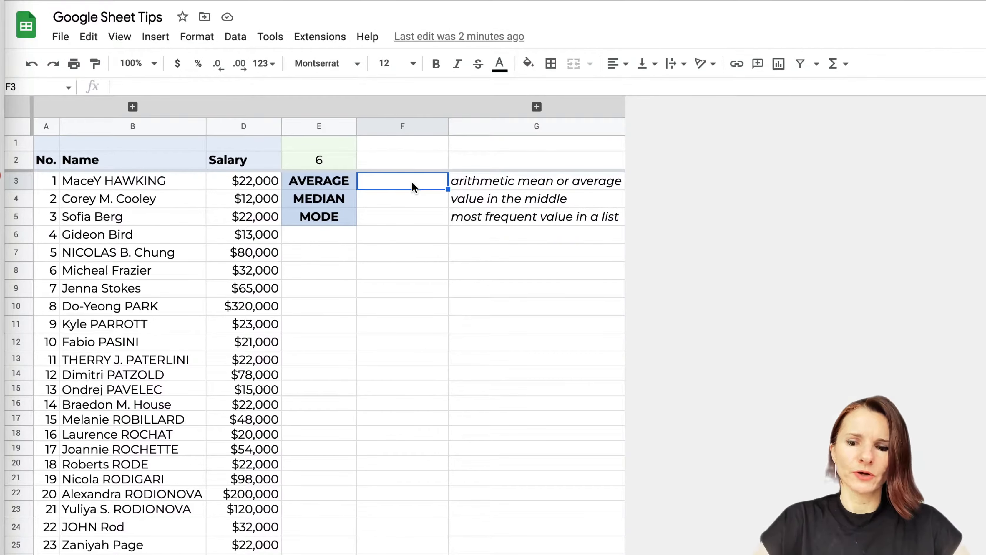
type("=average")
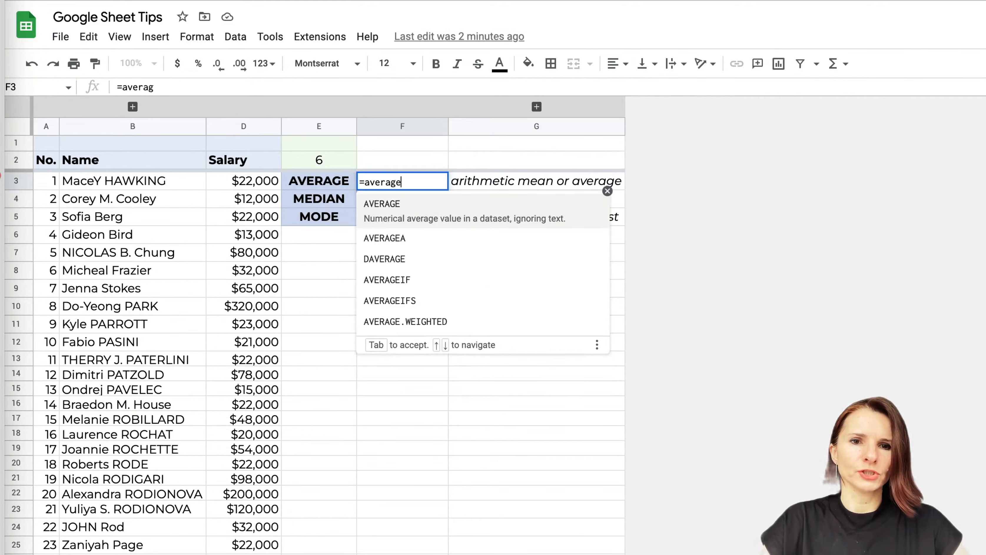
type("(")
left_click(243, 182)
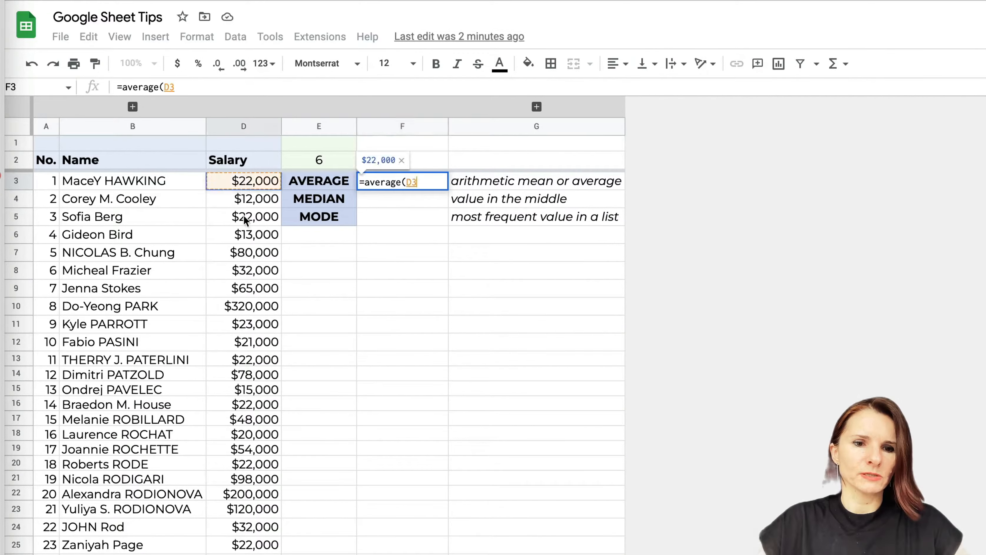
left_click_drag(245, 219, 253, 512)
scroll(311, 350, "down", 5)
scroll(282, 374, "up", 5)
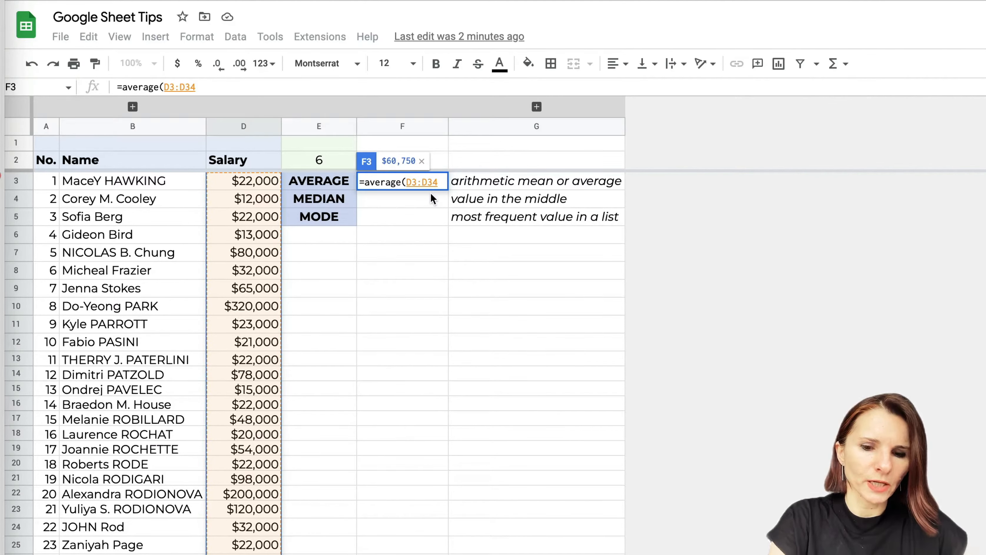
key("F4")
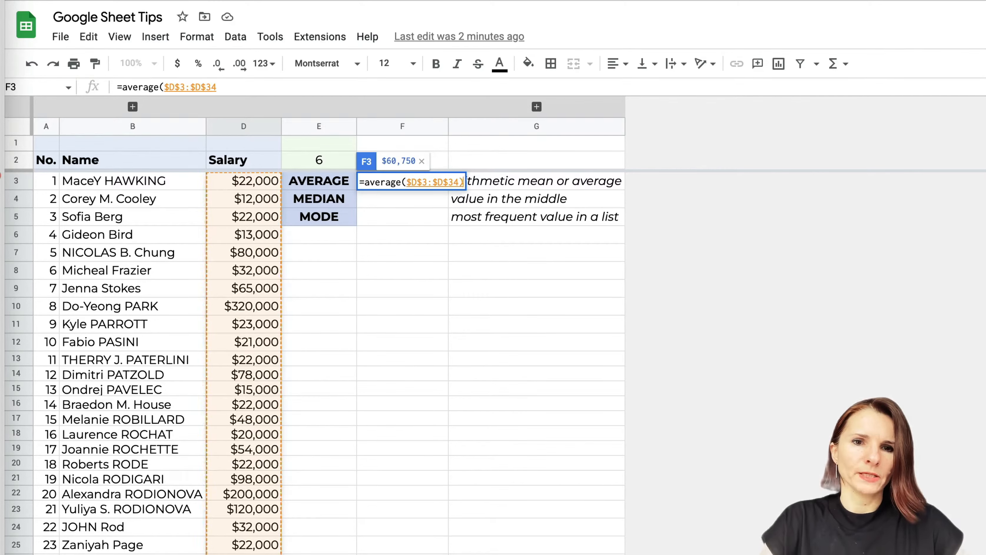
type(")")
key("Return")
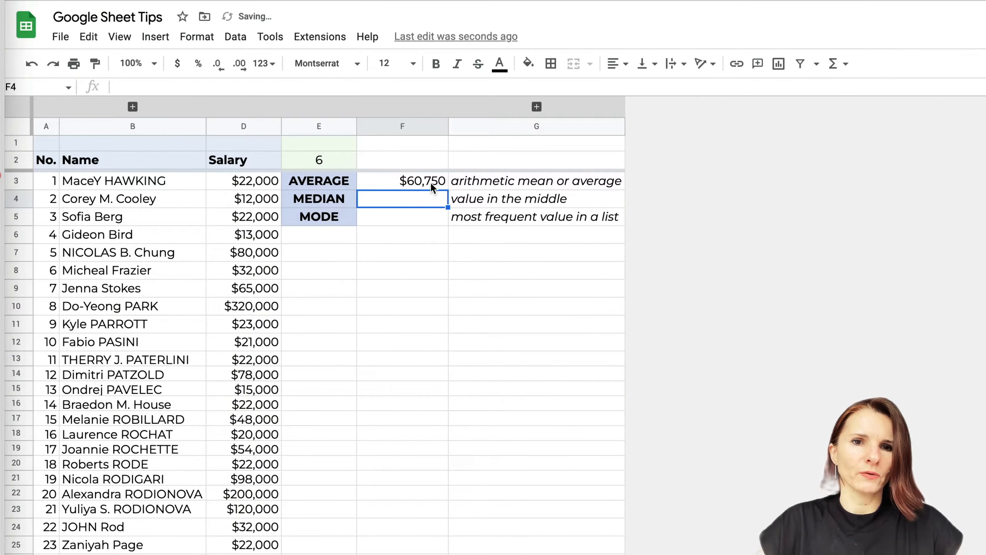
Compare the average in F3 with the salary list, checking the high salaries in D10, D22 and D23
left_click(431, 183)
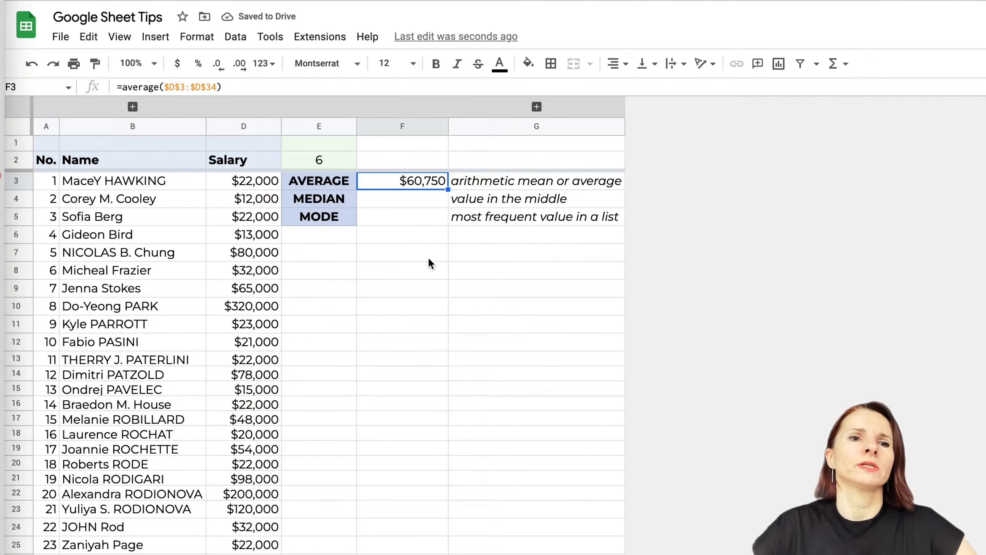
scroll(426, 289, "down", 4)
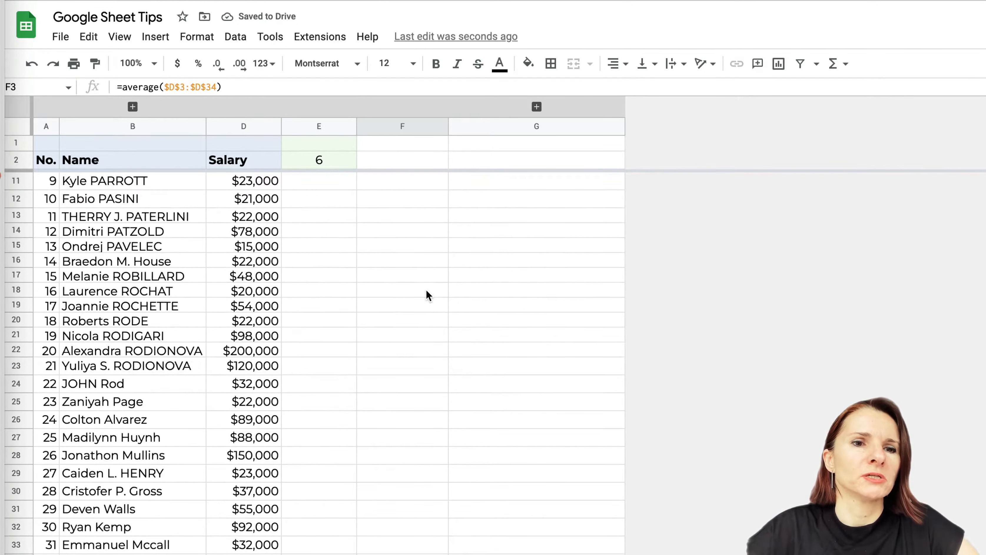
scroll(426, 289, "down", 3)
scroll(426, 290, "up", 7)
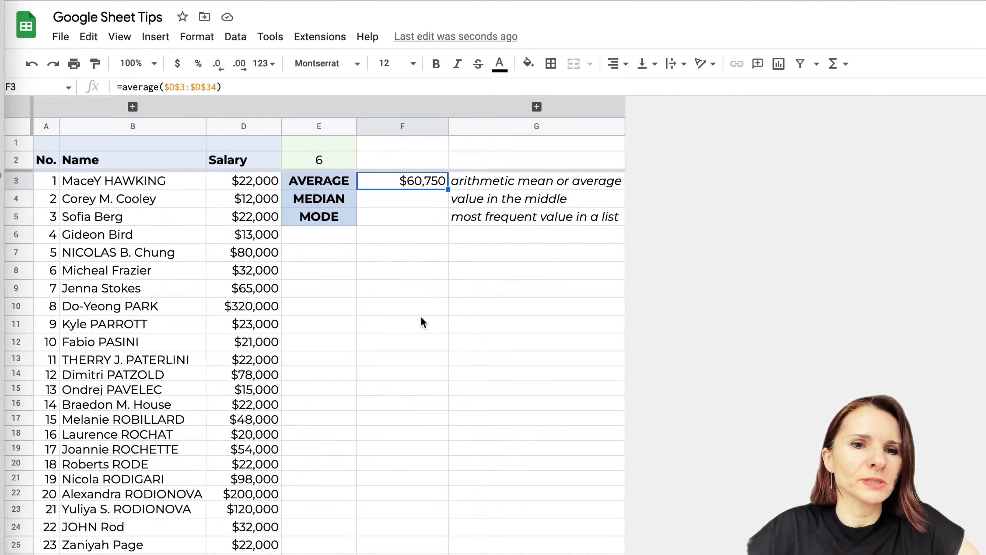
left_click(259, 309)
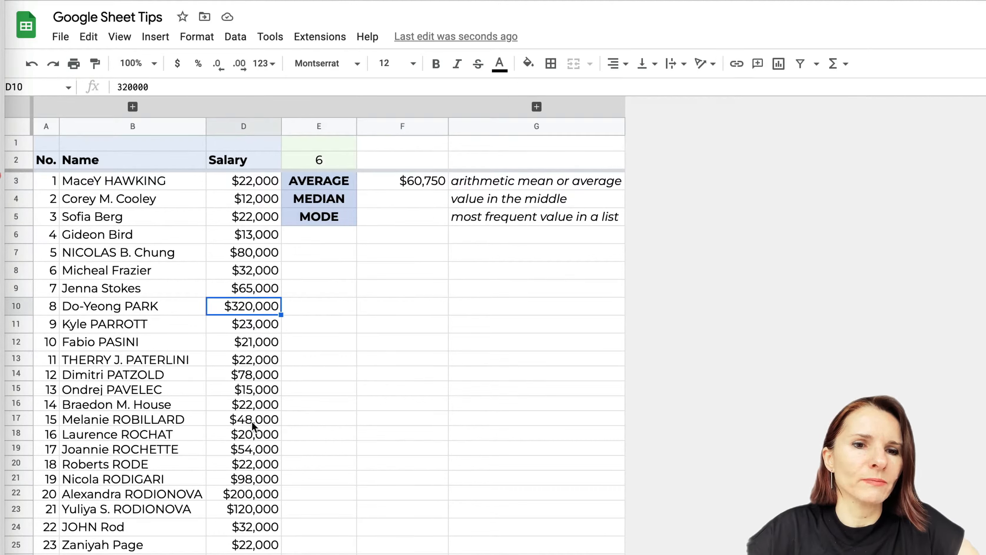
left_click(259, 493)
left_click(259, 505)
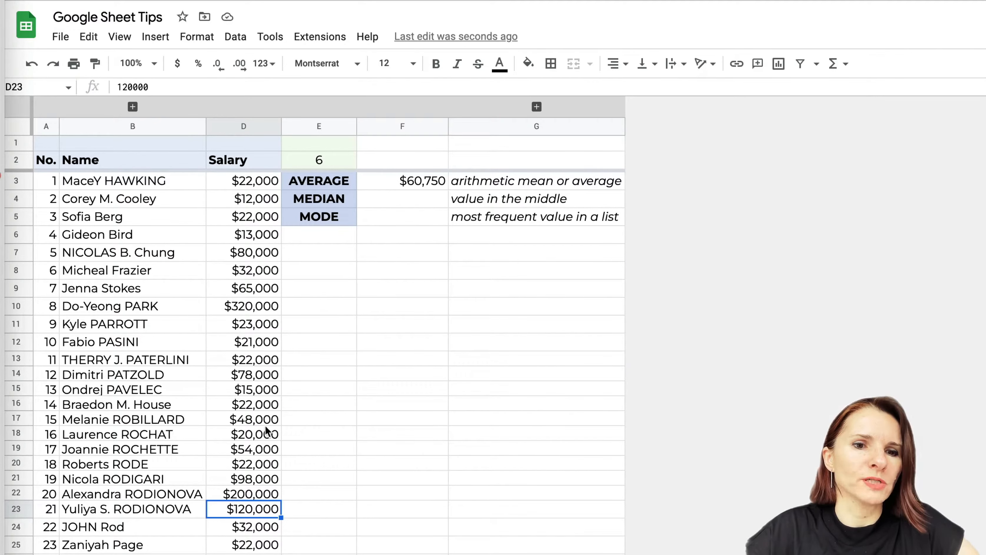
left_click(267, 307)
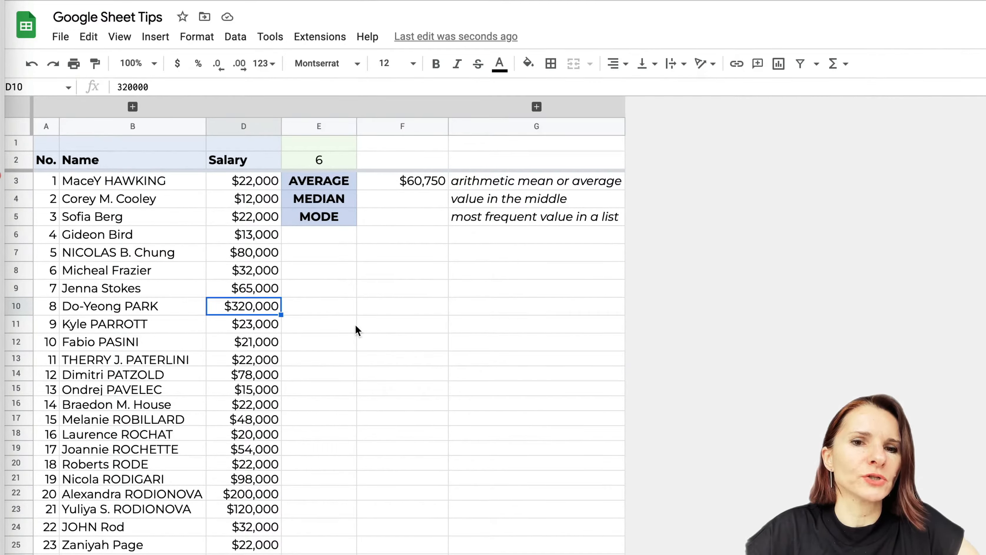
Calculate the median salary in F4 by filling F3's average formula down and replacing its function with MEDIAN, keeping the range $D$3:$D$34
left_click(420, 183)
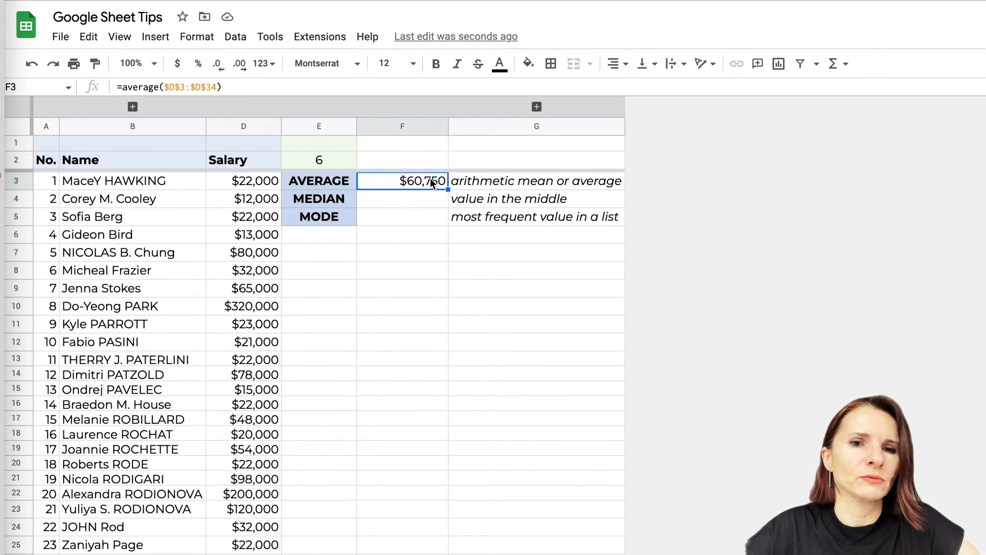
left_click(422, 201)
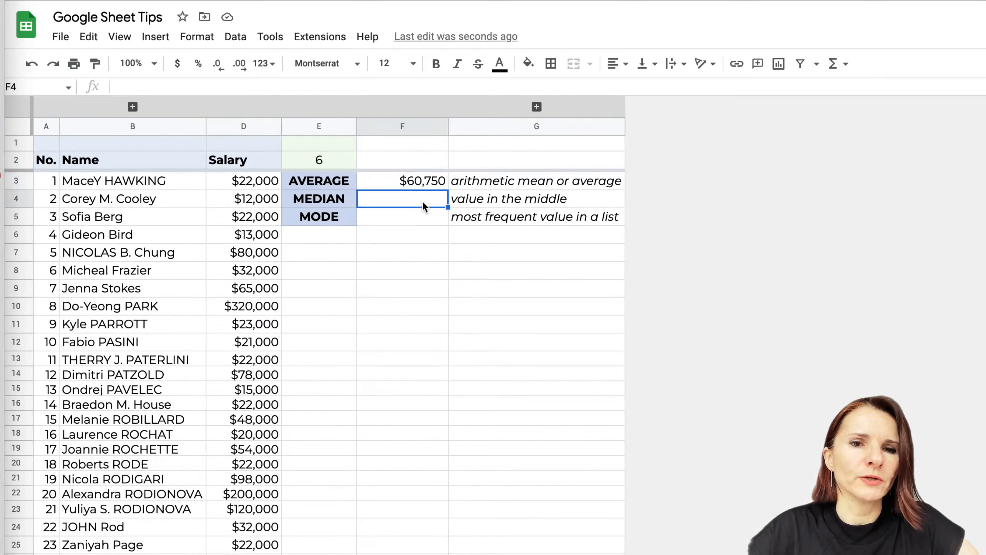
left_click(433, 184)
left_click_drag(448, 190, 450, 198)
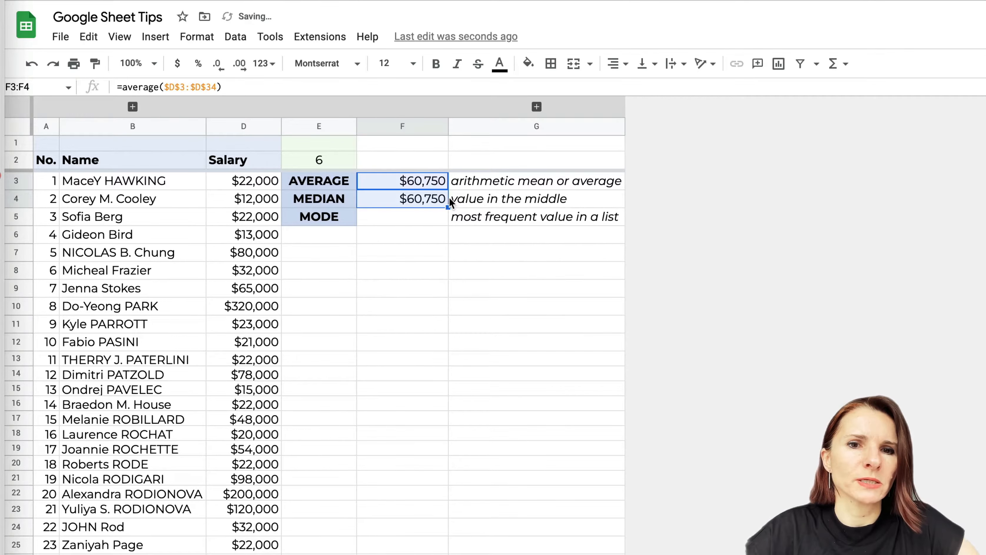
left_click(425, 199)
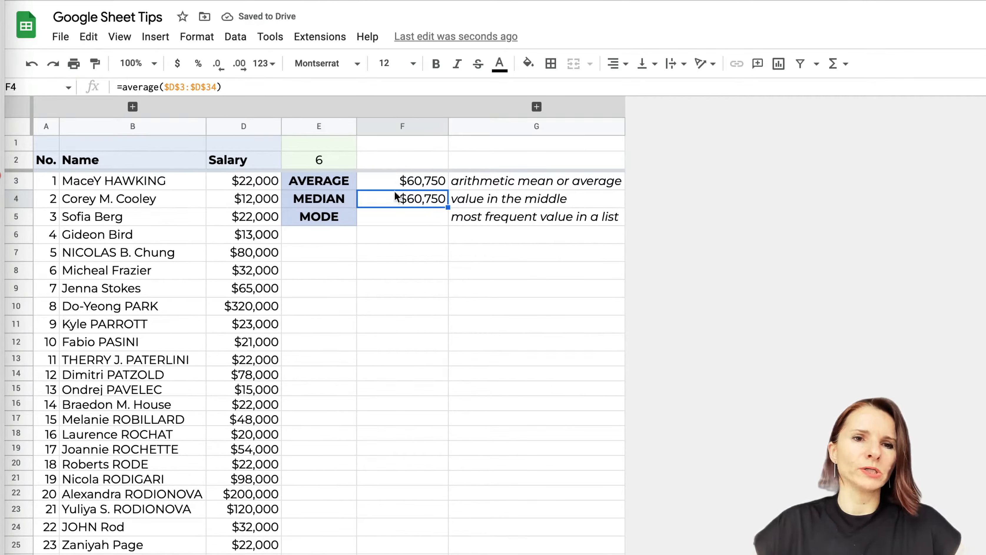
double_click(145, 88)
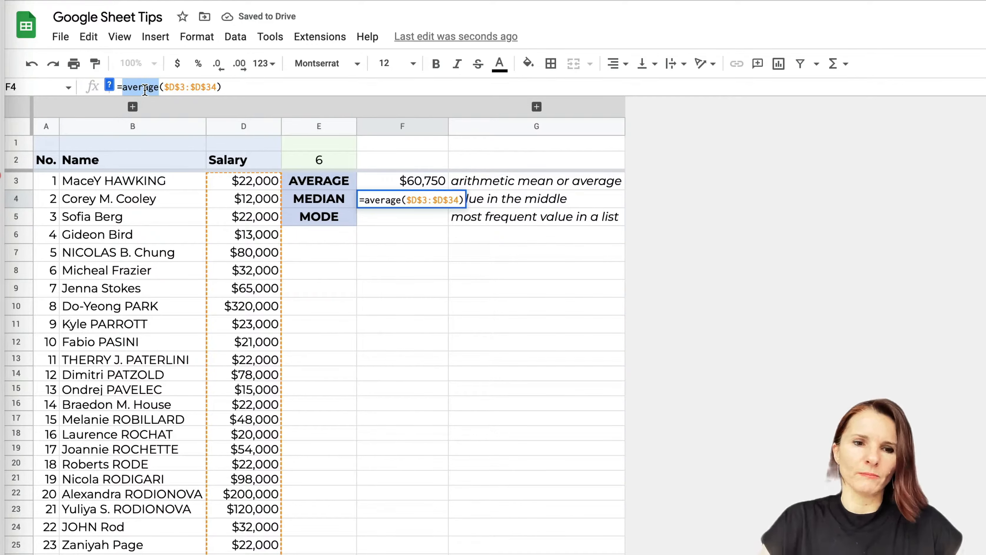
type("median")
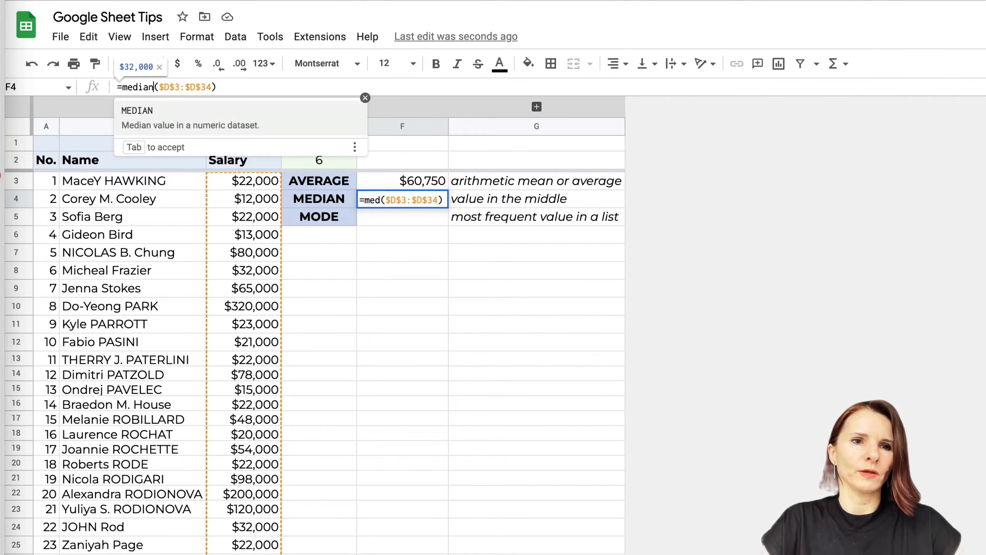
key("Tab")
key("Return")
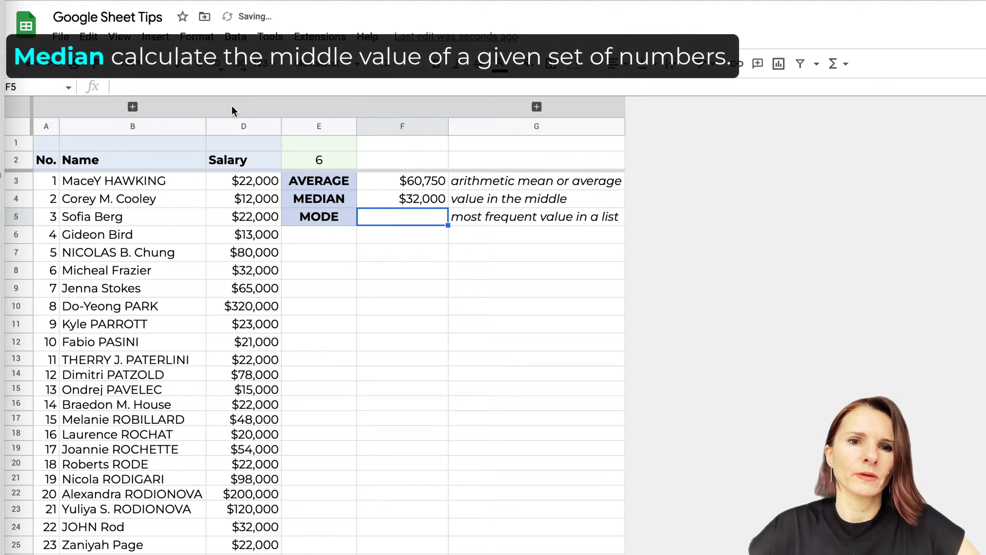
Review the salaries in column D down to D34 and compare the median in F4 with the average in F3
left_click(406, 199)
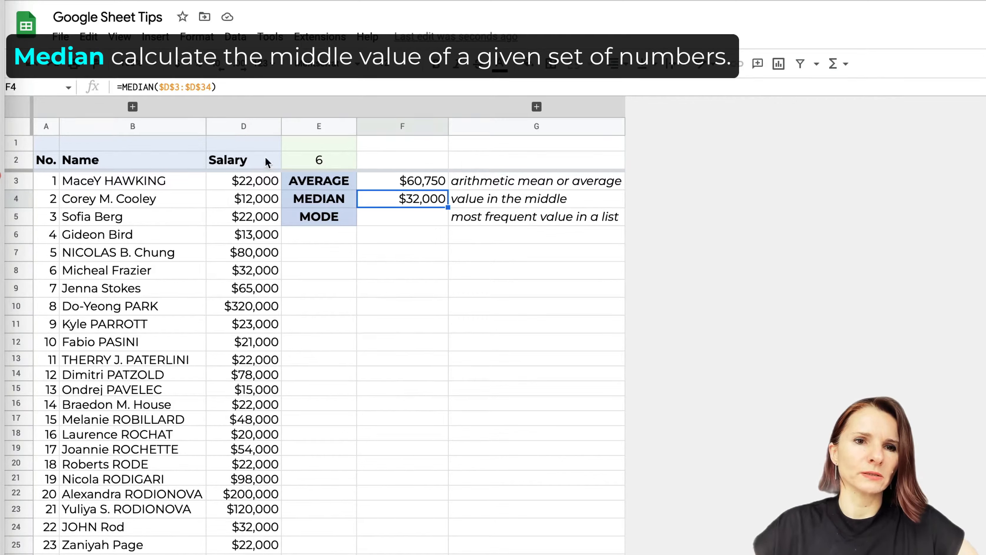
left_click(254, 126)
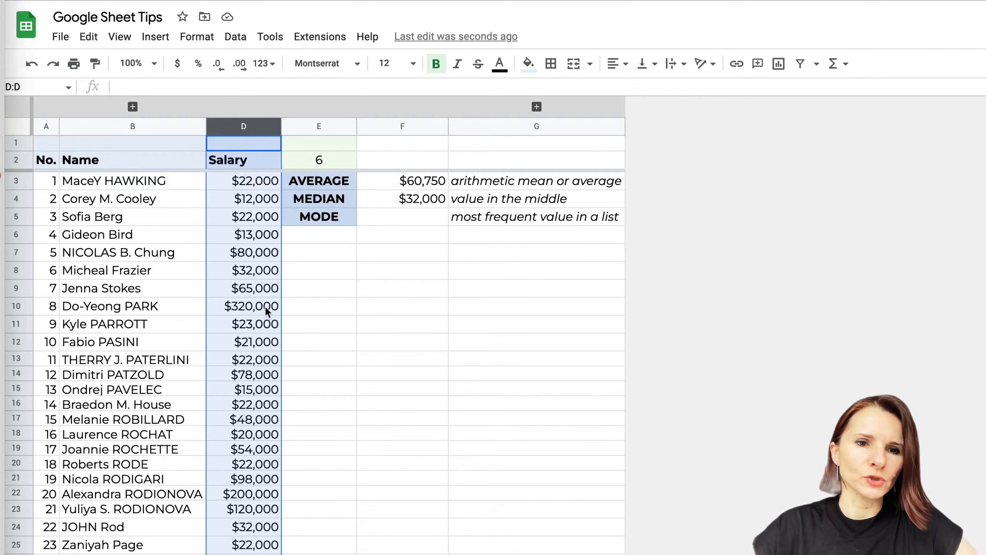
scroll(266, 424, "down", 4)
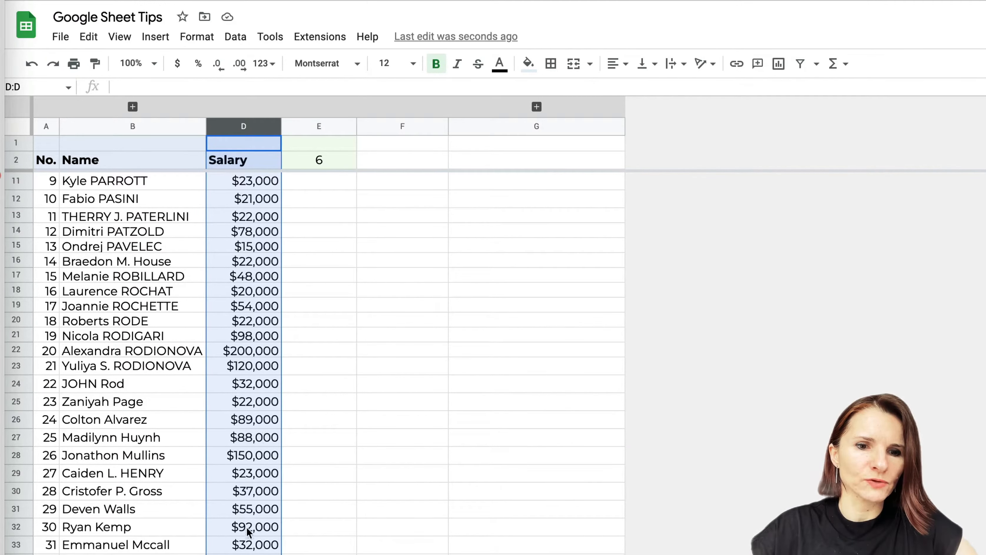
left_click(249, 552)
scroll(247, 486, "up", 4)
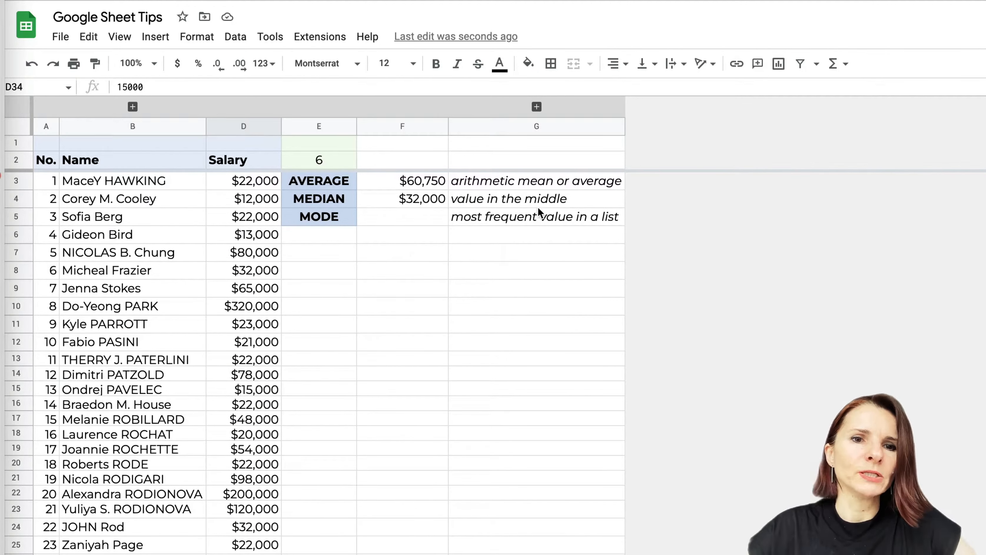
left_click(423, 201)
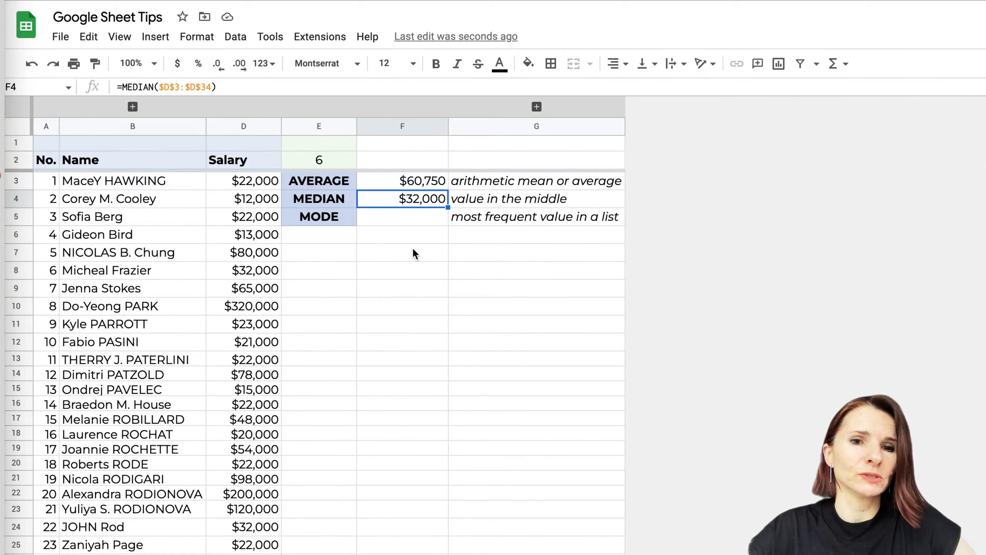
left_click(428, 185)
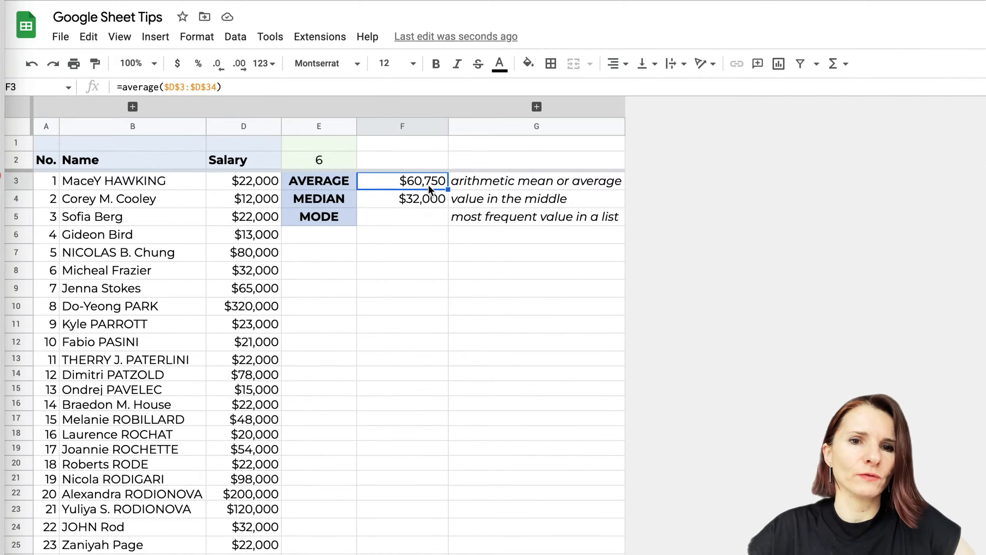
left_click(427, 201)
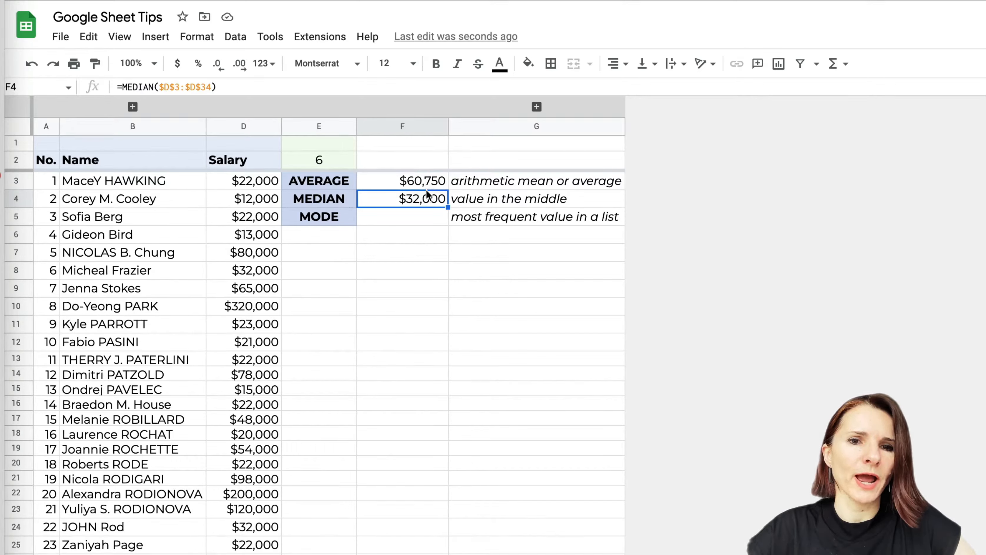
Calculate the salary mode in F5 by filling F4's median formula down and replacing its function with MODE, keeping the range $D$3:$D$34
left_click(428, 224)
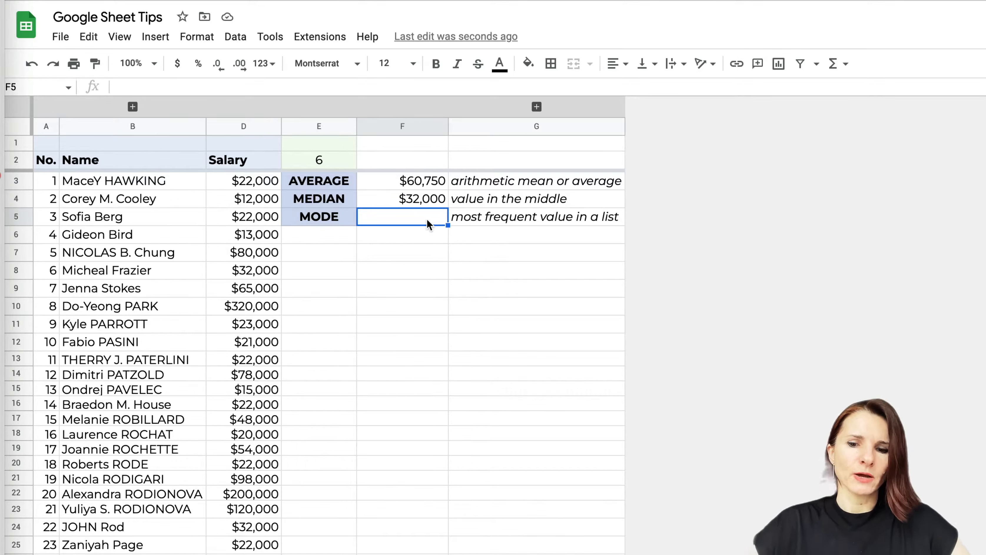
left_click(433, 201)
left_click_drag(448, 206, 415, 216)
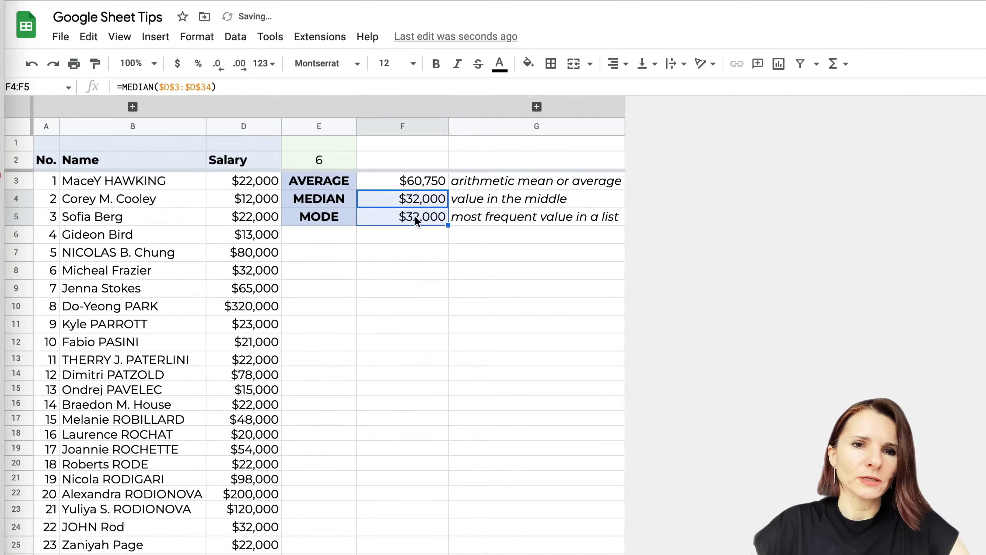
left_click(415, 216)
double_click(144, 88)
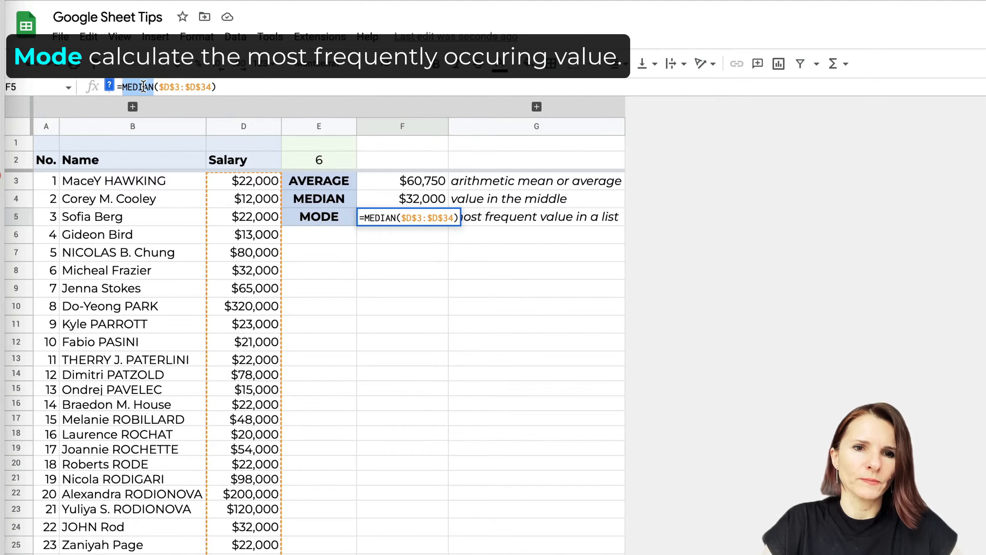
type("mod")
key("Tab")
key("Return")
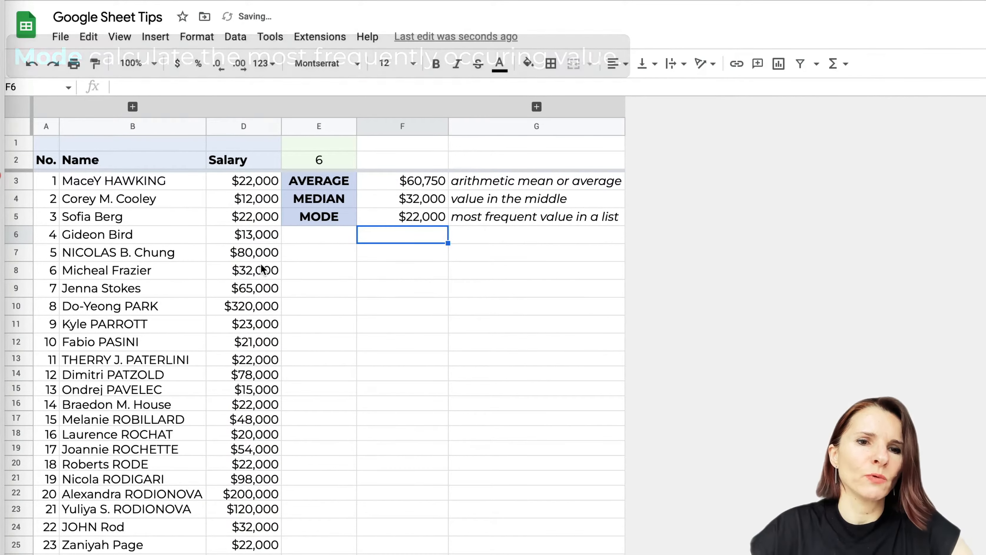
Check the mode in F5 against the column D salaries, including the high values in D10, D22 and D23 and the repeated ones in D25 and D16
scroll(258, 336, "down", 4)
scroll(259, 336, "up", 4)
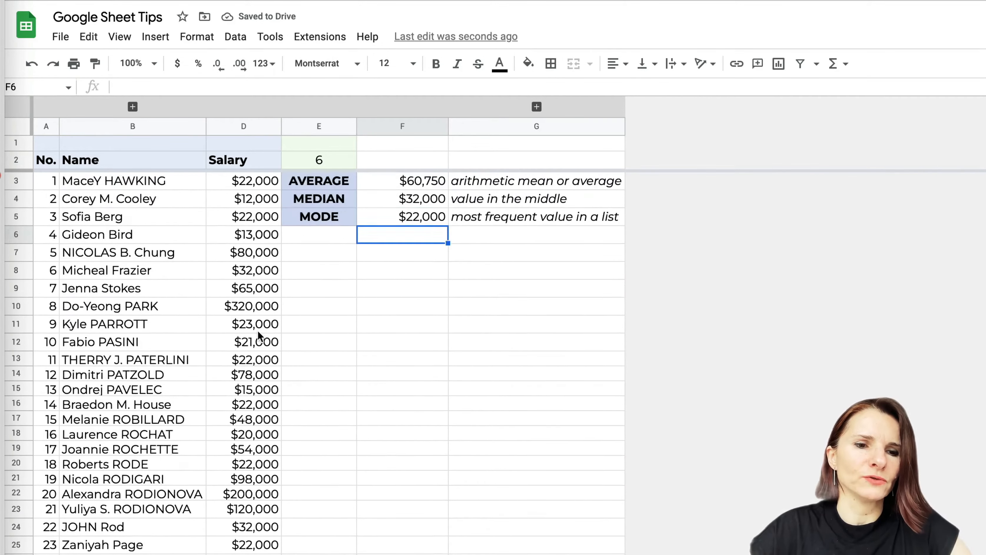
left_click(425, 219)
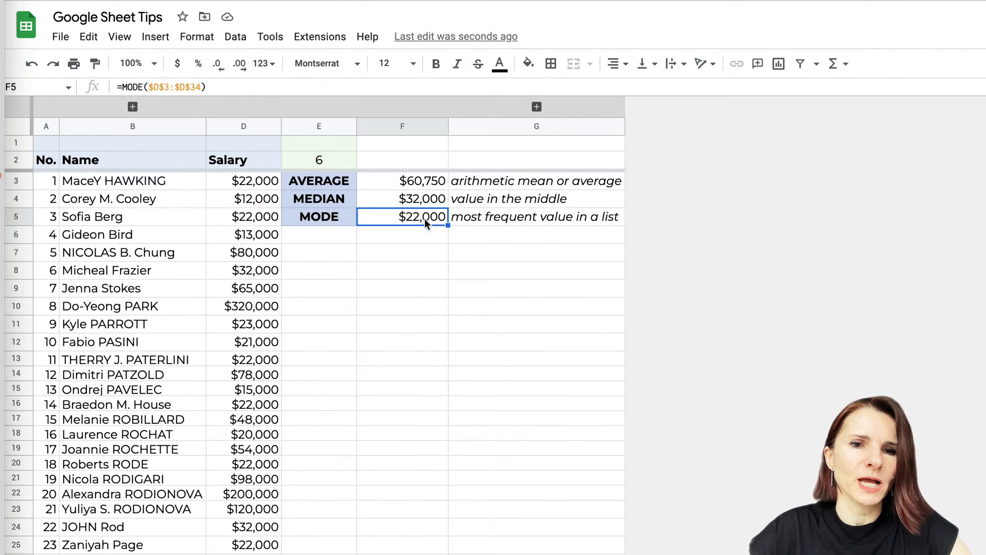
left_click(267, 307)
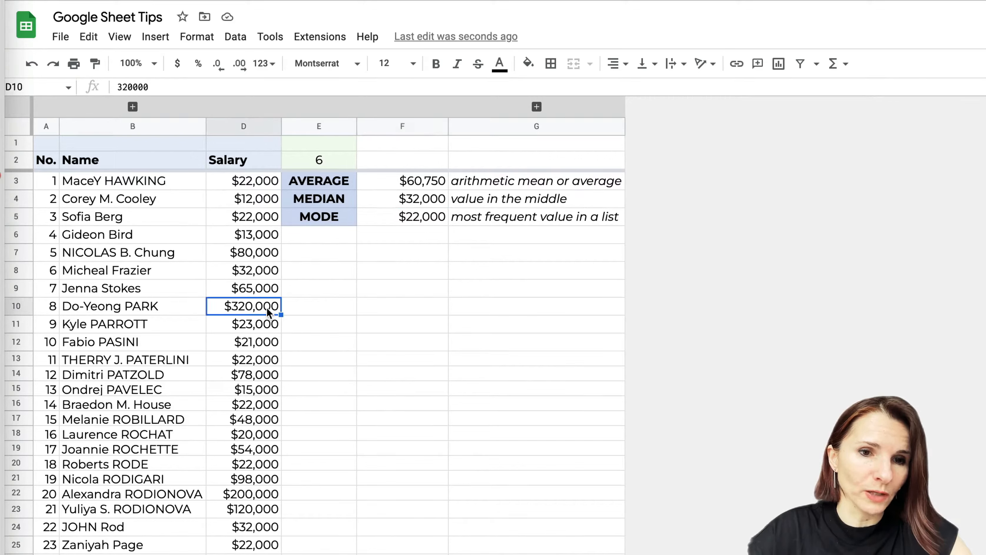
left_click(259, 496)
left_click(259, 512)
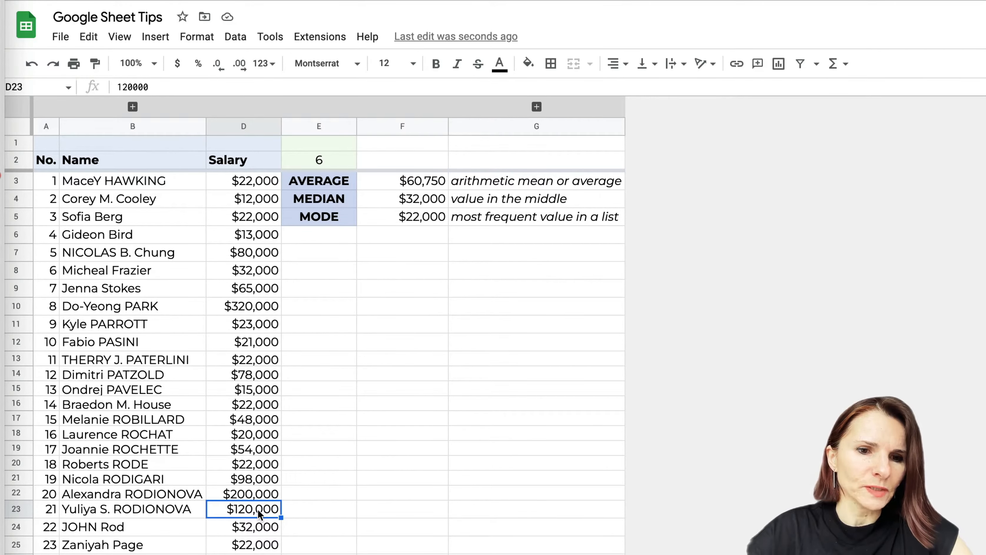
scroll(260, 511, "down", 2)
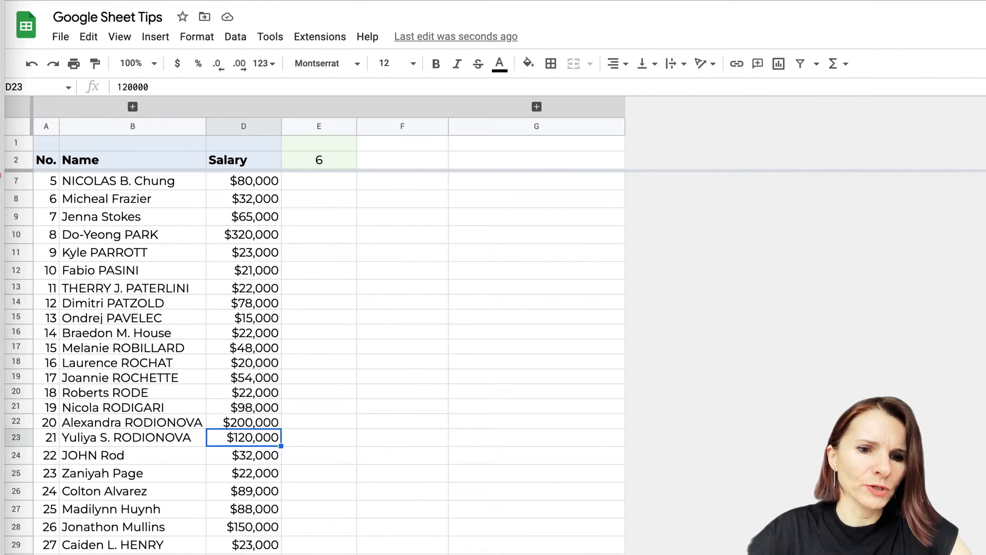
left_click(269, 474)
scroll(269, 474, "up", 2)
left_click(264, 406)
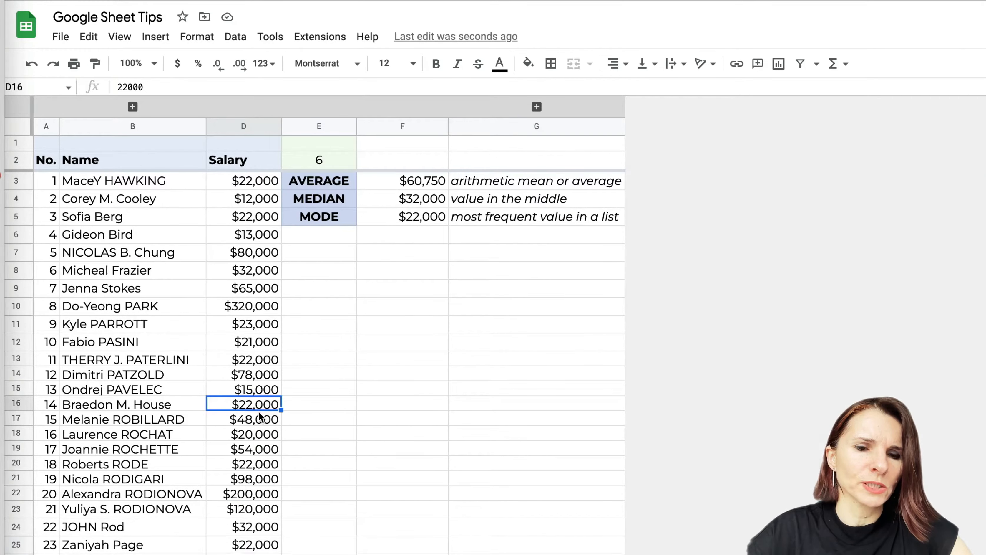
Review the average, median and mode labels and results together in E3:F5
left_click(422, 222)
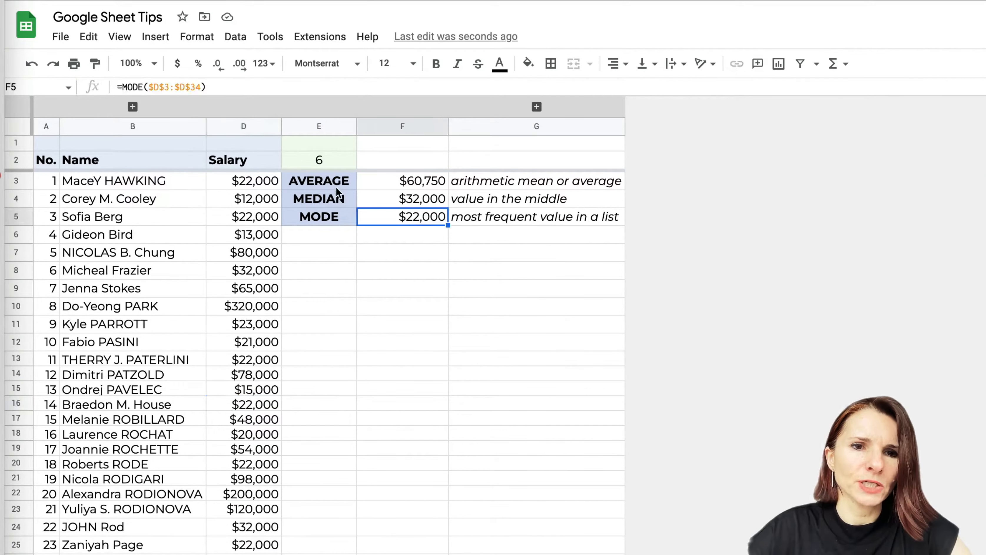
left_click_drag(336, 186, 415, 220)
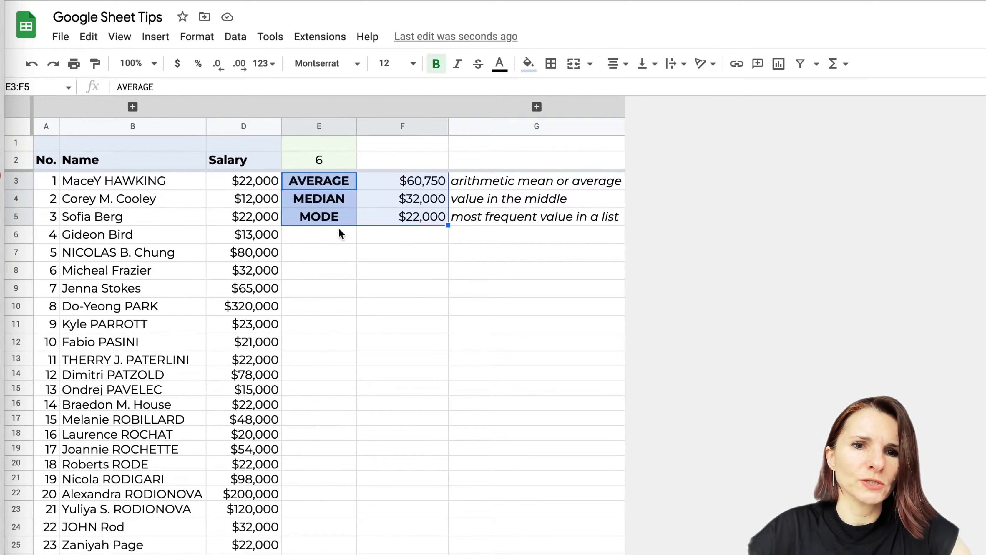
left_click(434, 242)
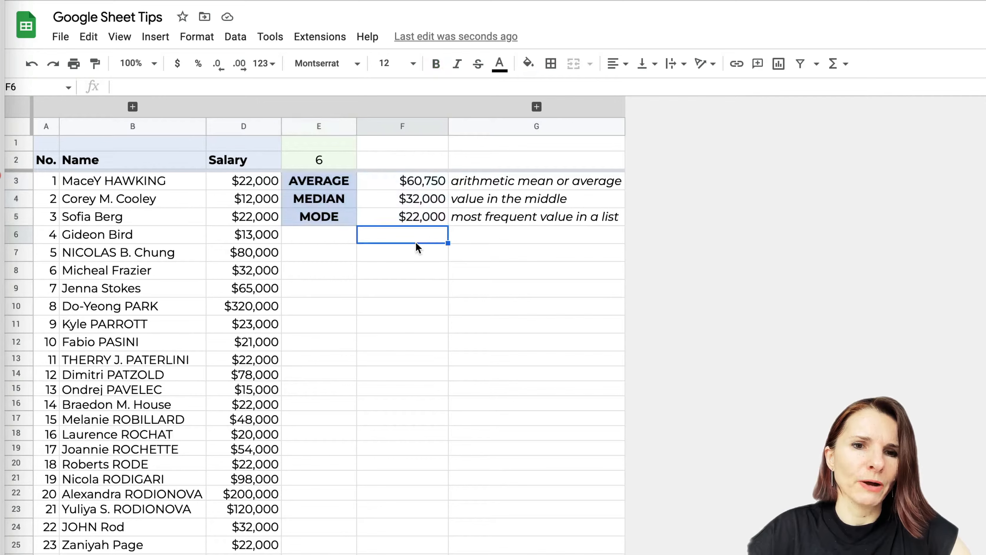
left_click(423, 183)
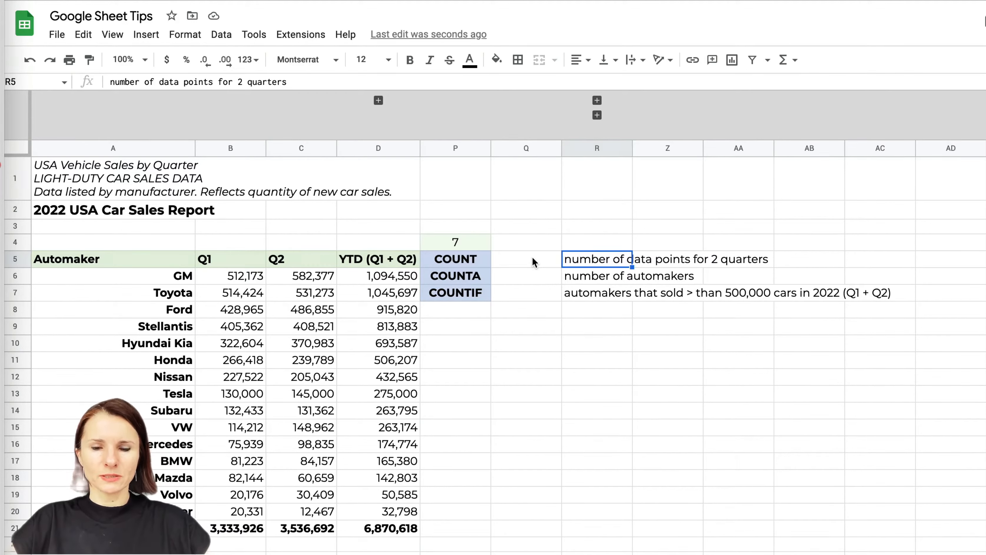
Enter =count(B6:C20) in Q5 to count the data points for the two quarters
left_click(532, 256)
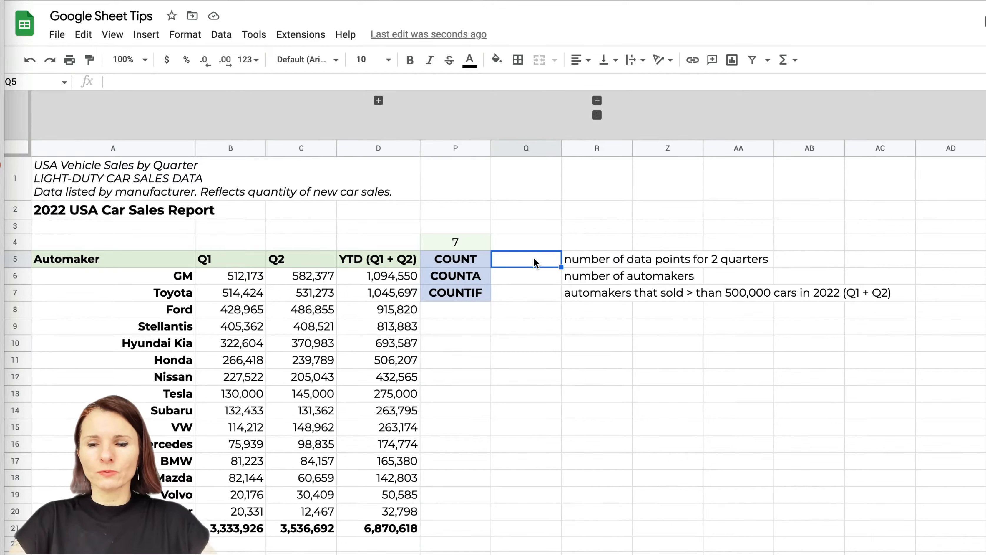
type("=count(")
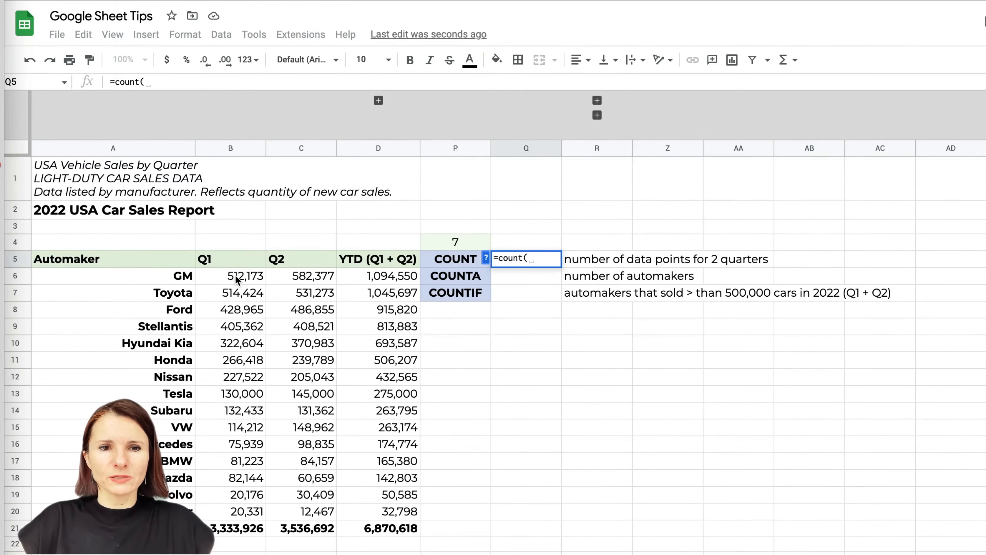
left_click_drag(237, 278, 318, 511)
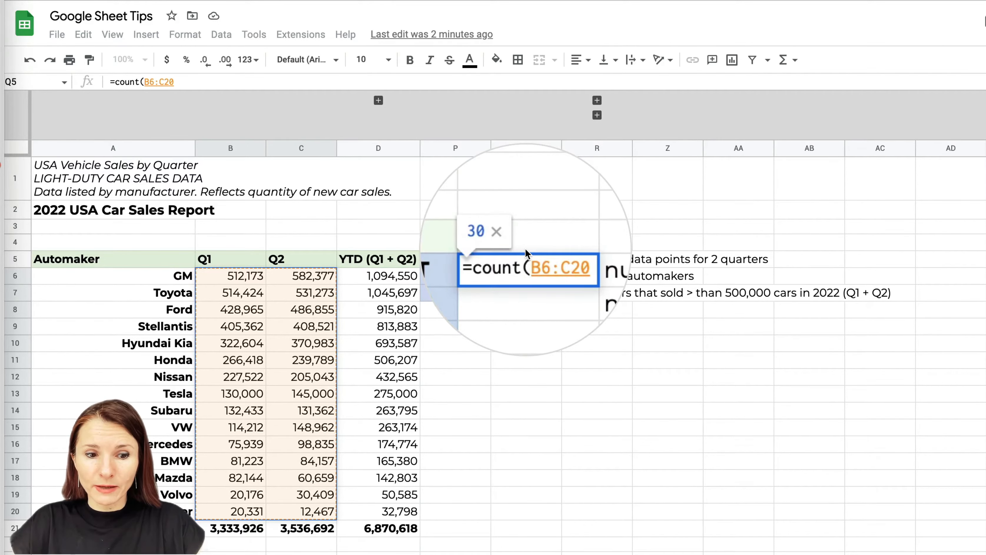
key("Return")
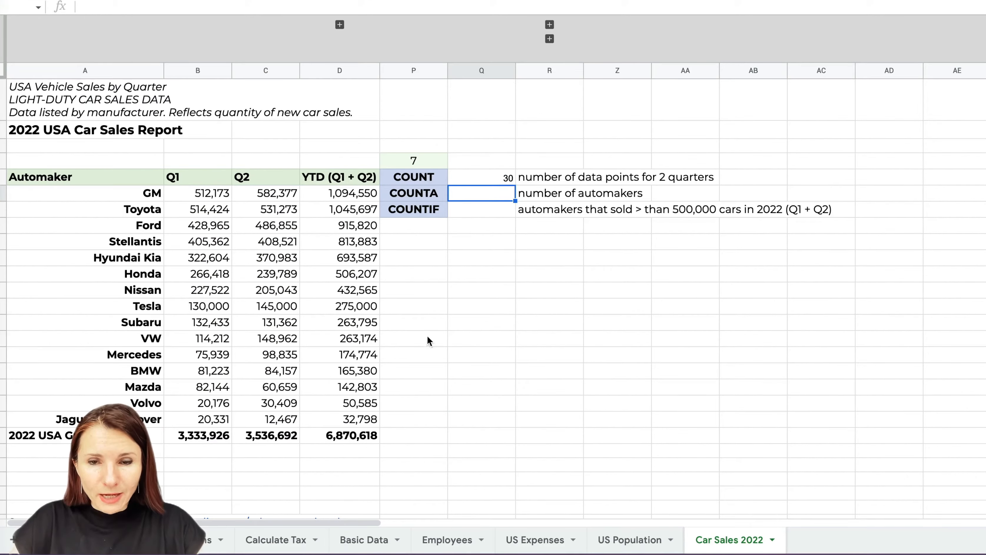
Verify the COUNT result in Q5 by selecting B6:C20 and viewing the selection's summary statistics
left_click(510, 181)
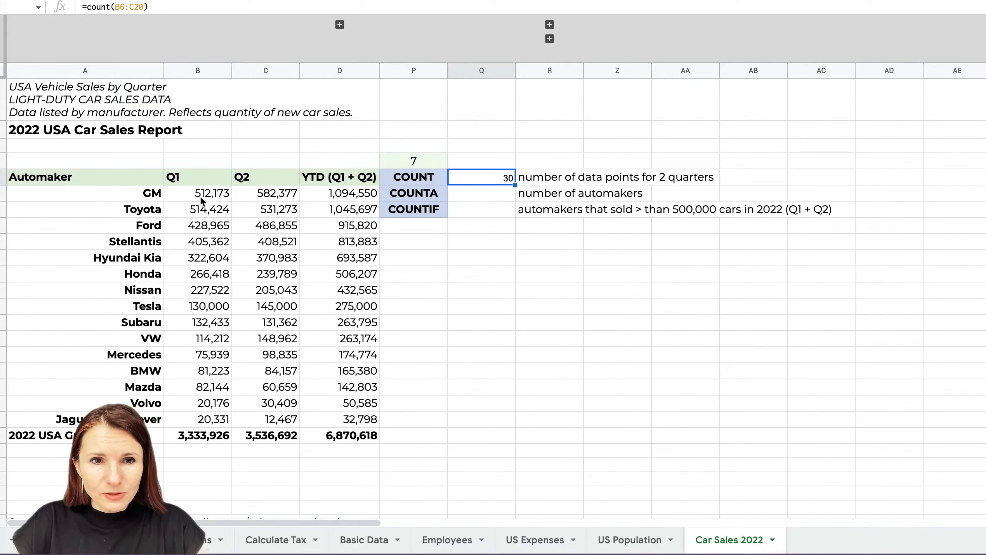
left_click_drag(202, 200, 270, 418)
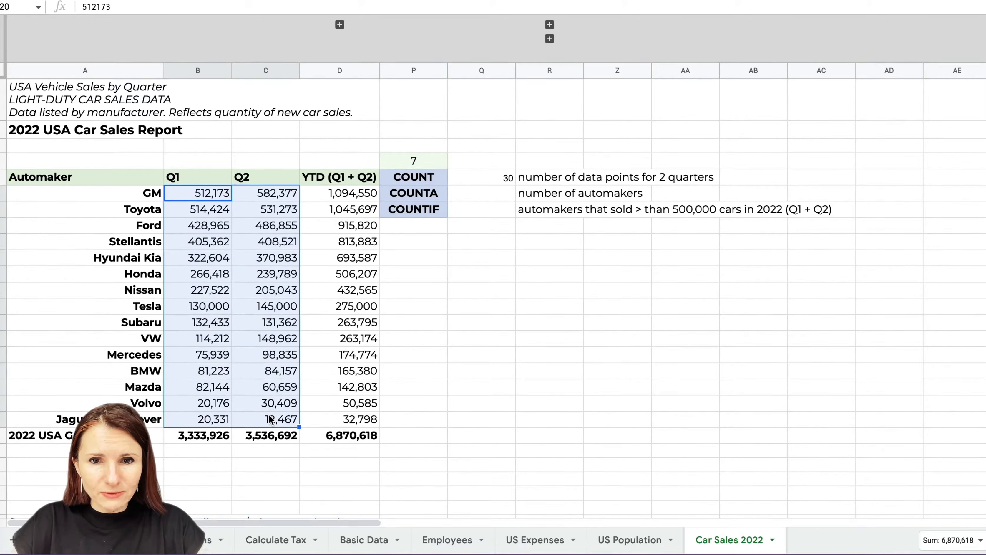
left_click(981, 541)
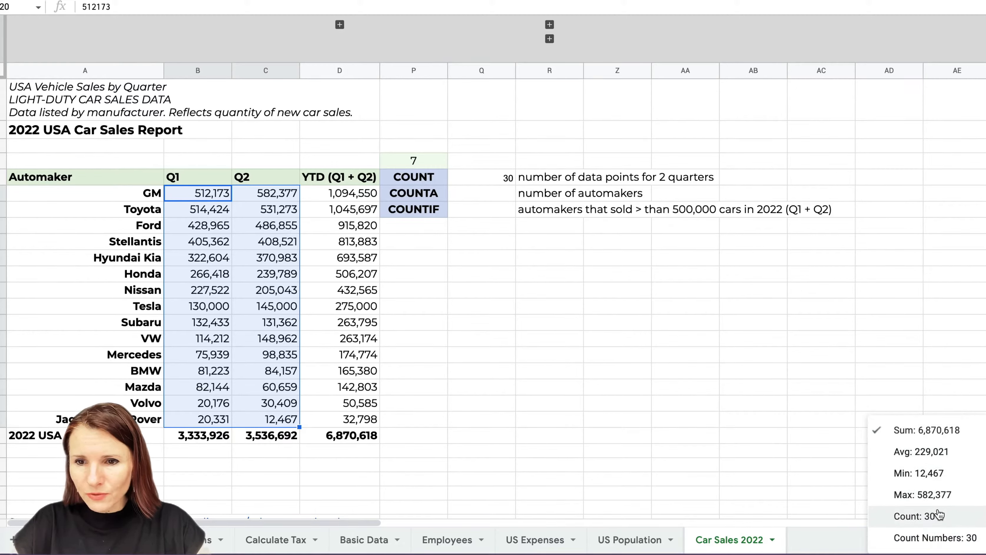
Review the COUNT formula in Q5 together with its description in R5
left_click(658, 277)
left_click(493, 182)
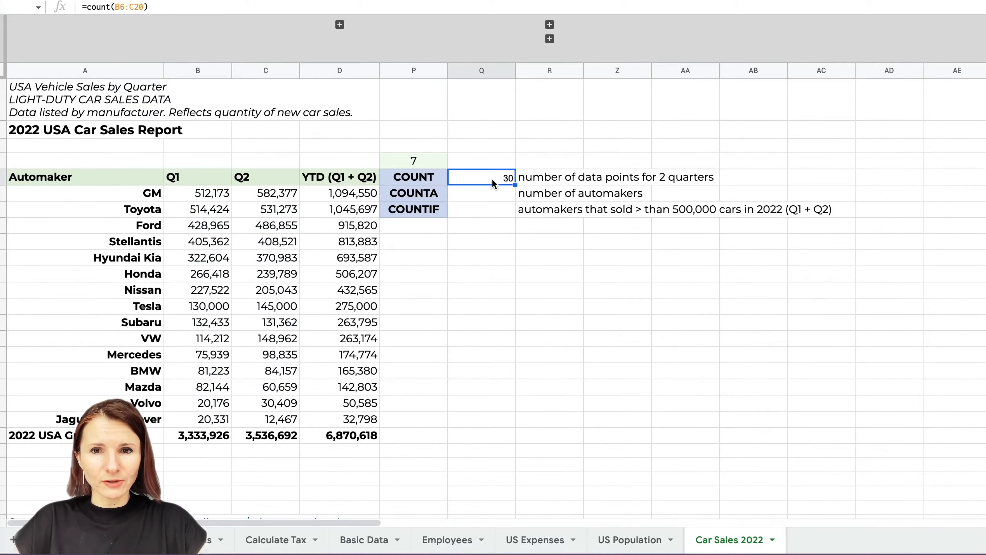
left_click(543, 178)
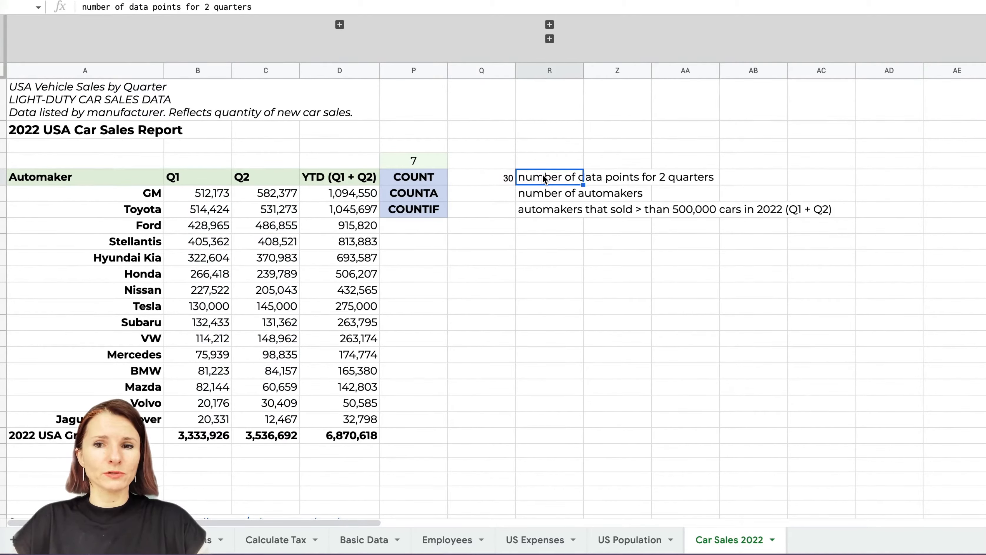
Check how many automaker names are listed by selecting A6:A20 and viewing the selection count
left_click(498, 191)
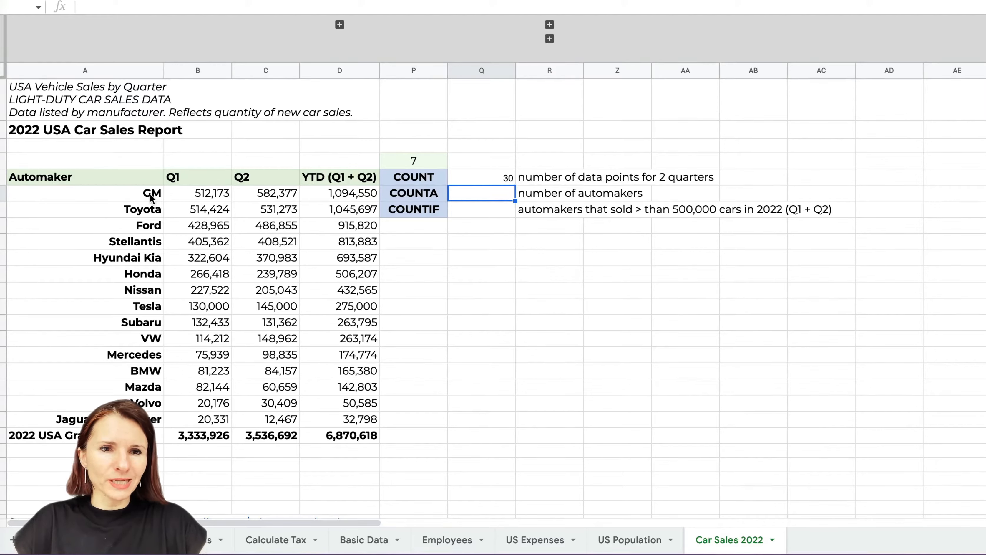
left_click_drag(153, 193, 116, 418)
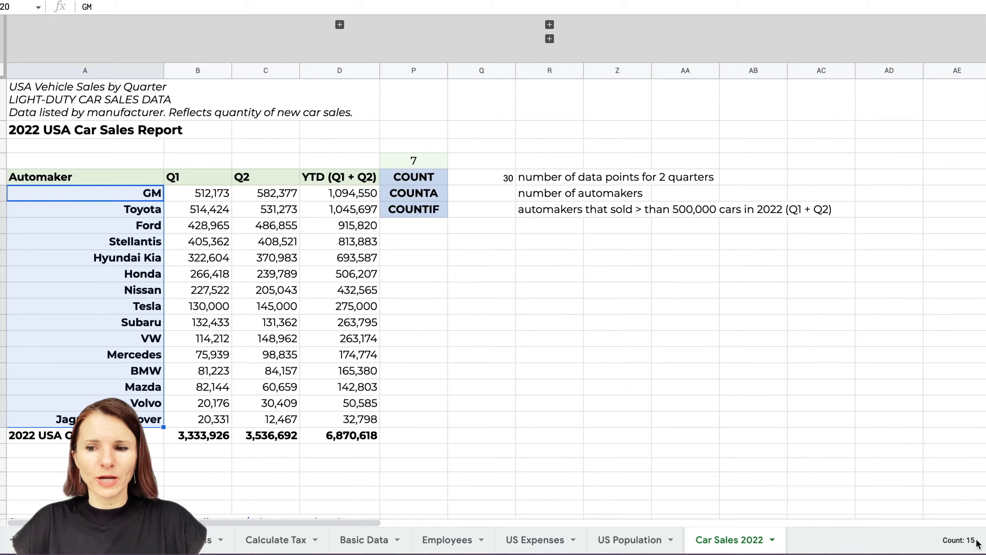
left_click(439, 248)
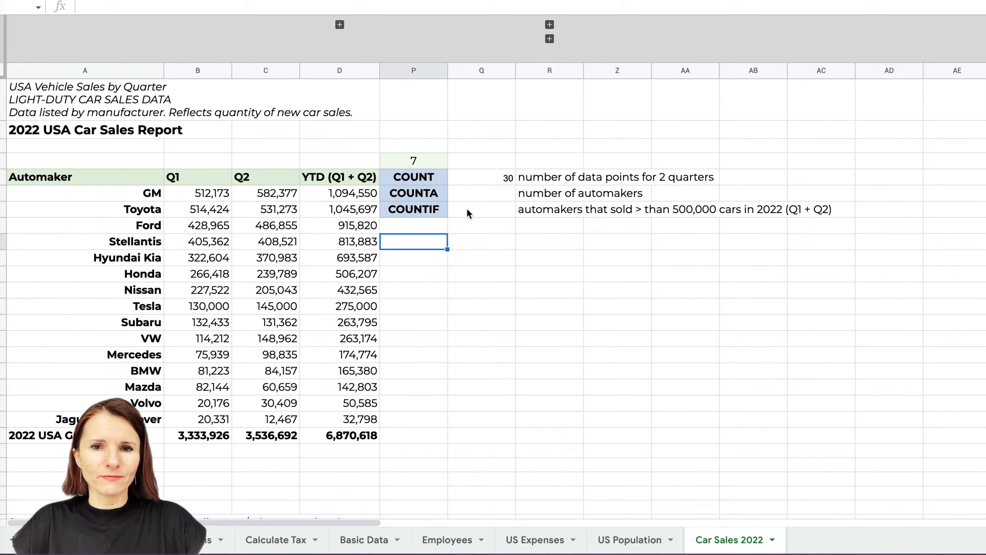
Try counting the automaker names with =count(A6:A20) in Q6
left_click(492, 193)
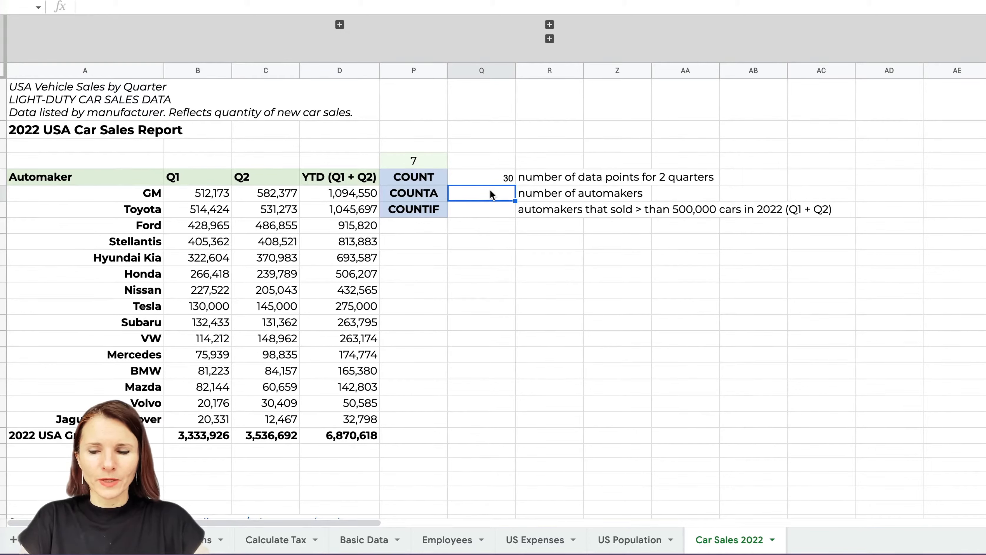
type("=count")
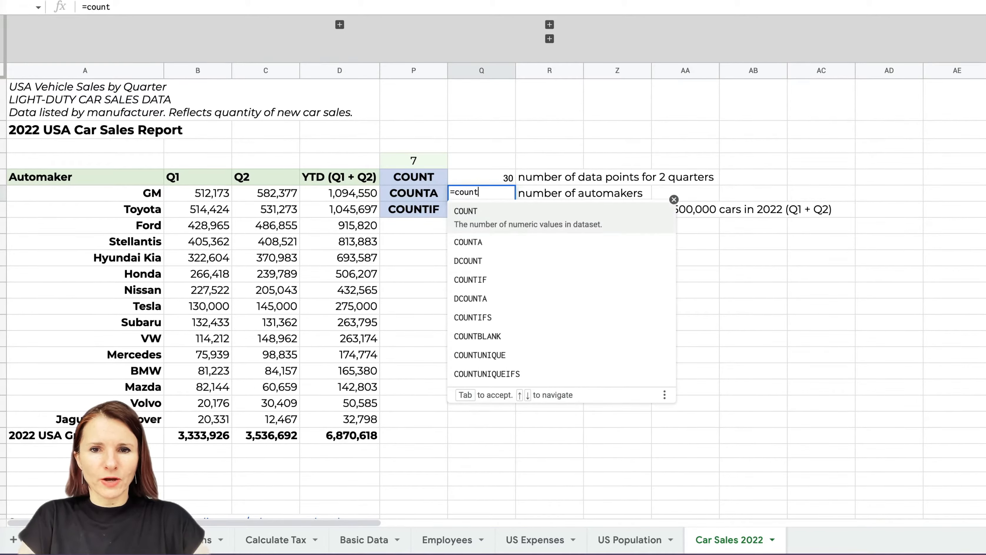
type("(")
left_click_drag(141, 192, 128, 419)
type(")")
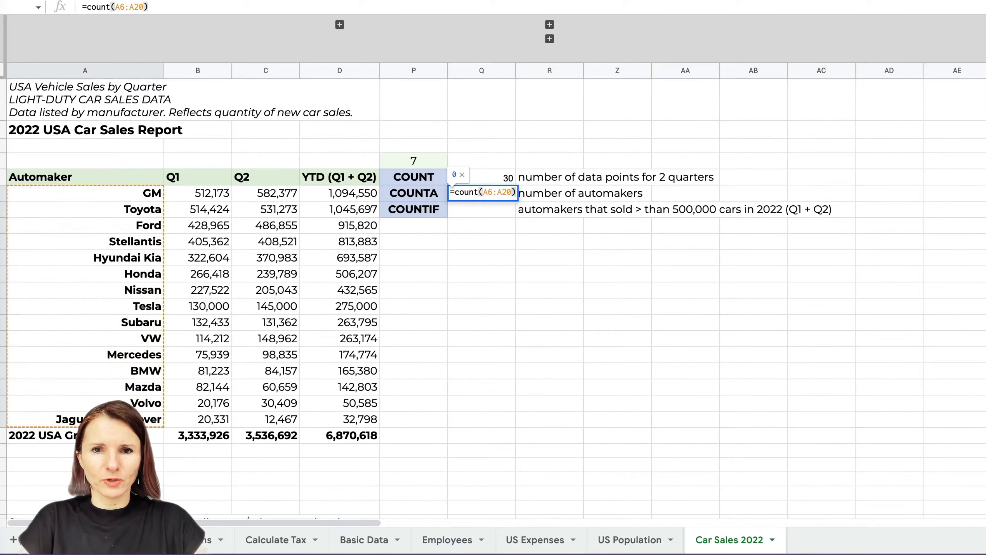
key("Return")
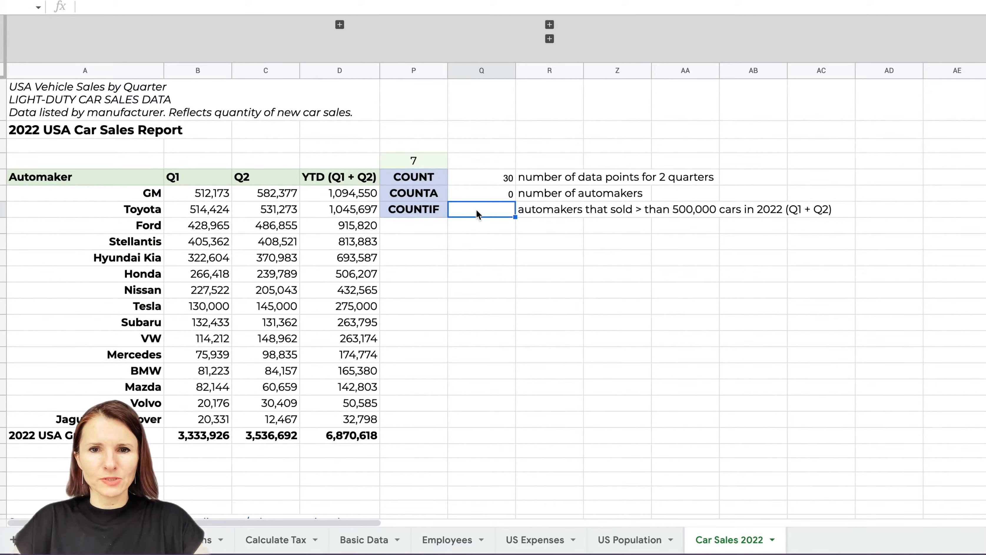
Compare the COUNT result in Q6 with the selection count of the automaker names in A6:A20
left_click(496, 198)
left_click_drag(152, 193, 145, 417)
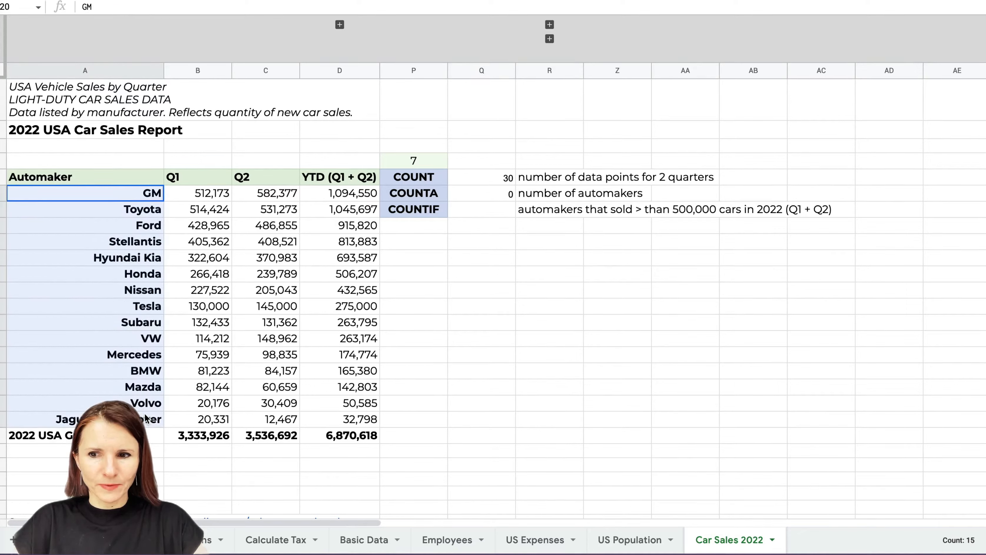
left_click(488, 253)
Replace the formula in Q6 with =counta(A6:A20) to count the automakers
left_click(483, 197)
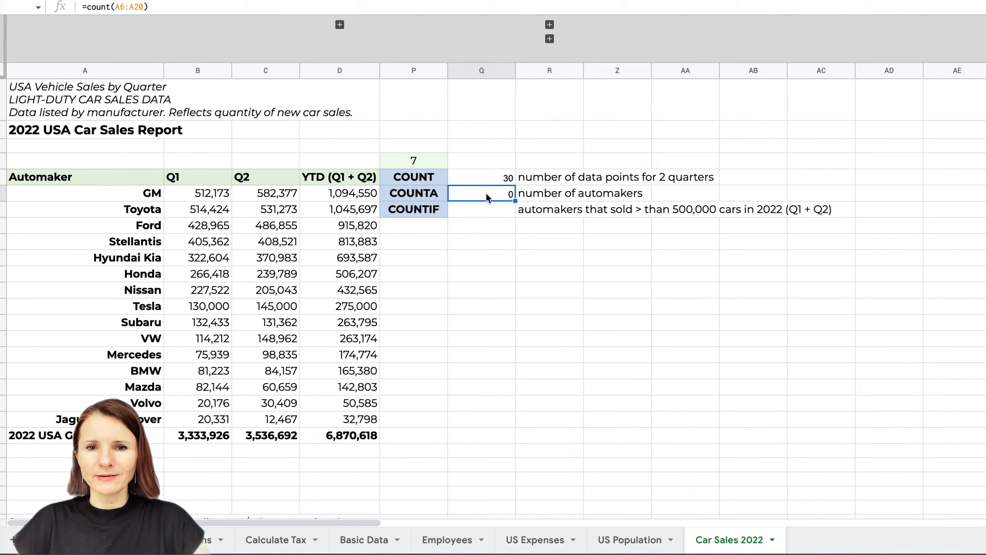
key("BackSpace")
type("=")
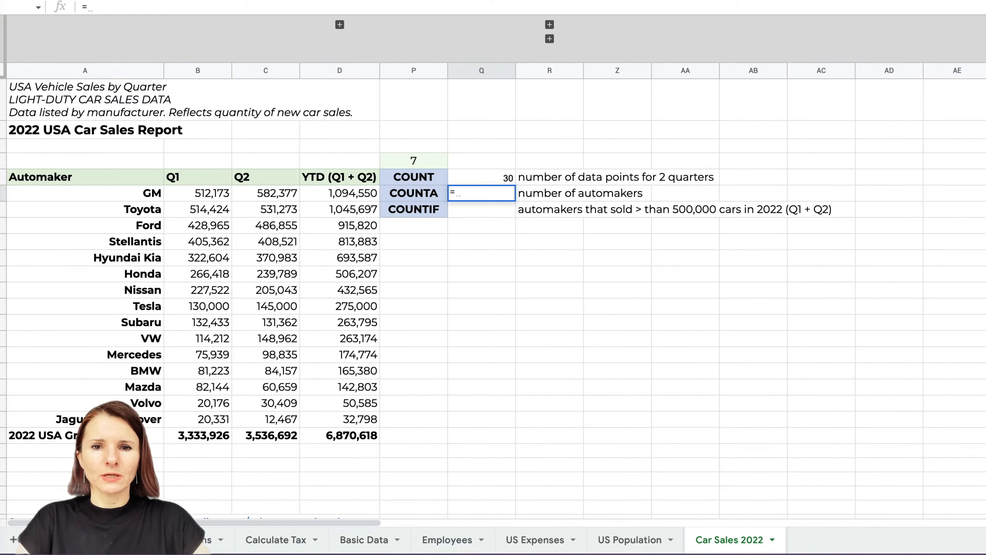
type("counta(")
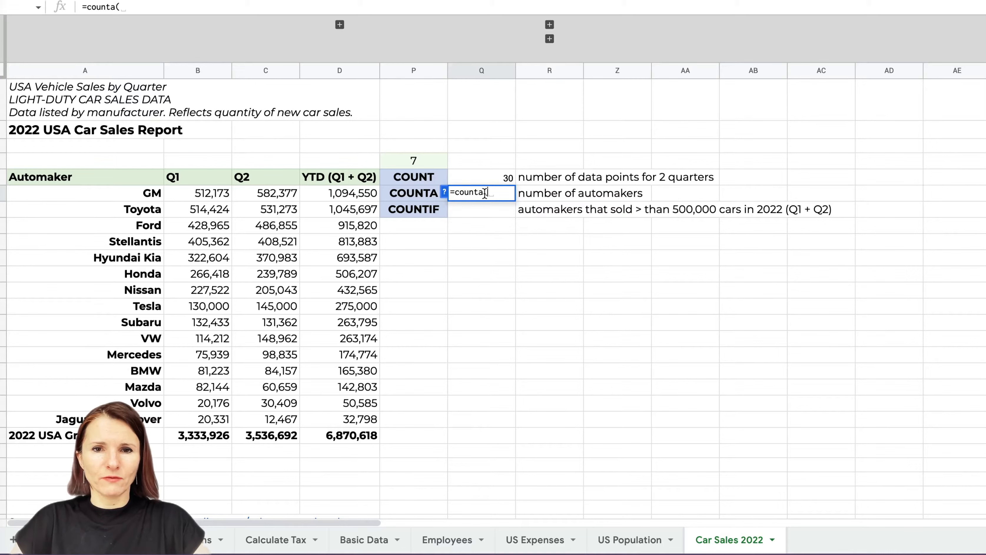
left_click(146, 198)
left_click_drag(146, 198, 146, 419)
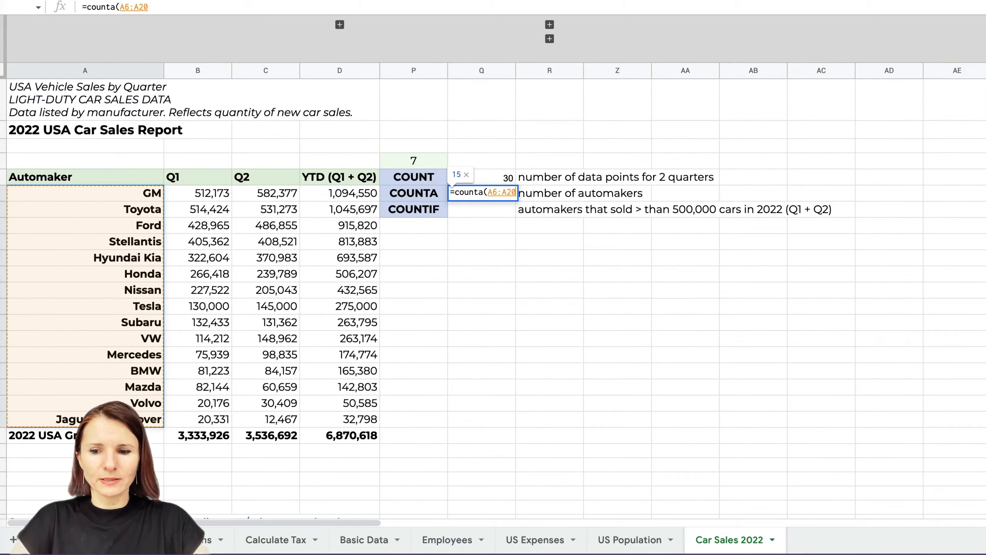
key("Return")
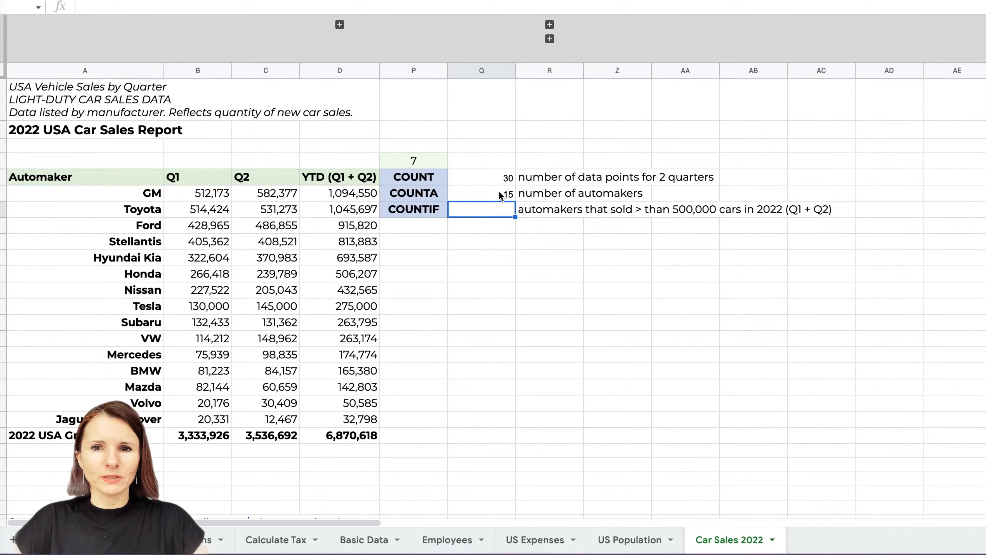
left_click(483, 193)
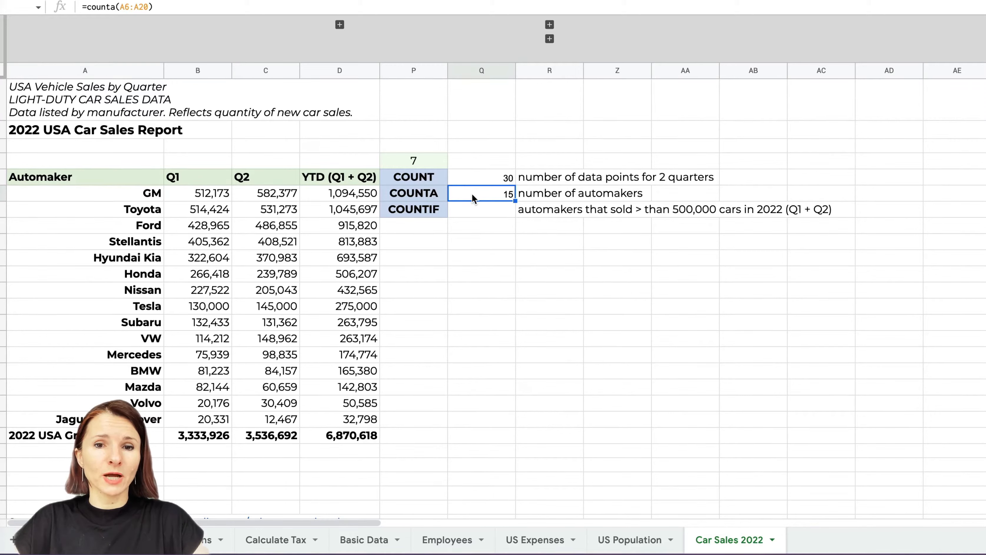
Enter =countif(D6:D20,">500000") in Q7 to count automakers with year-to-date sales above 500,000
left_click(498, 216)
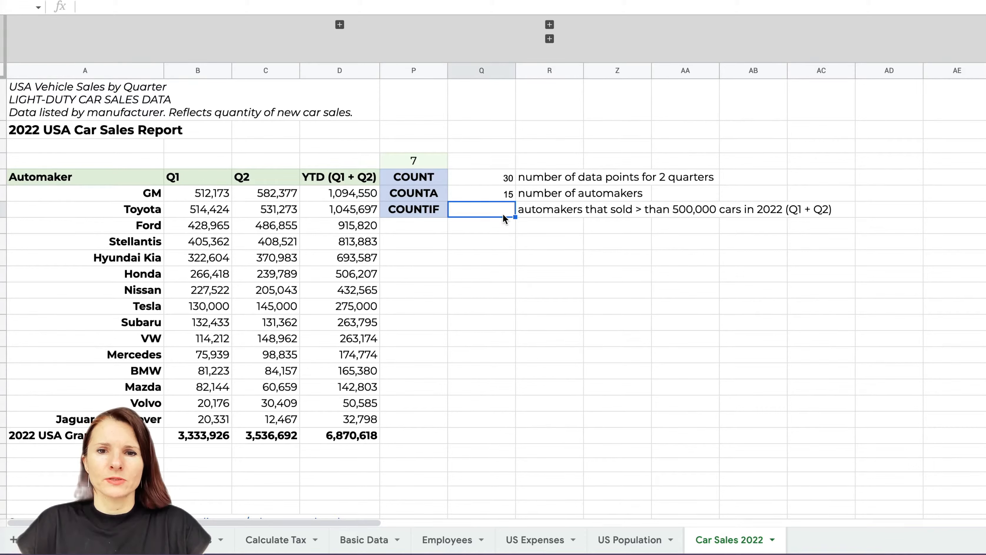
type("=countif(")
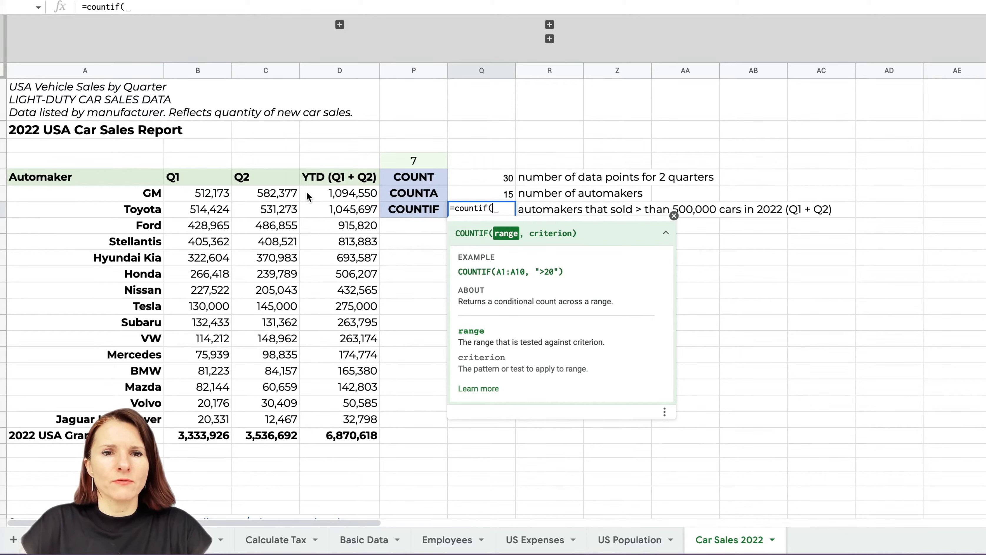
left_click_drag(331, 195, 335, 420)
type(",")
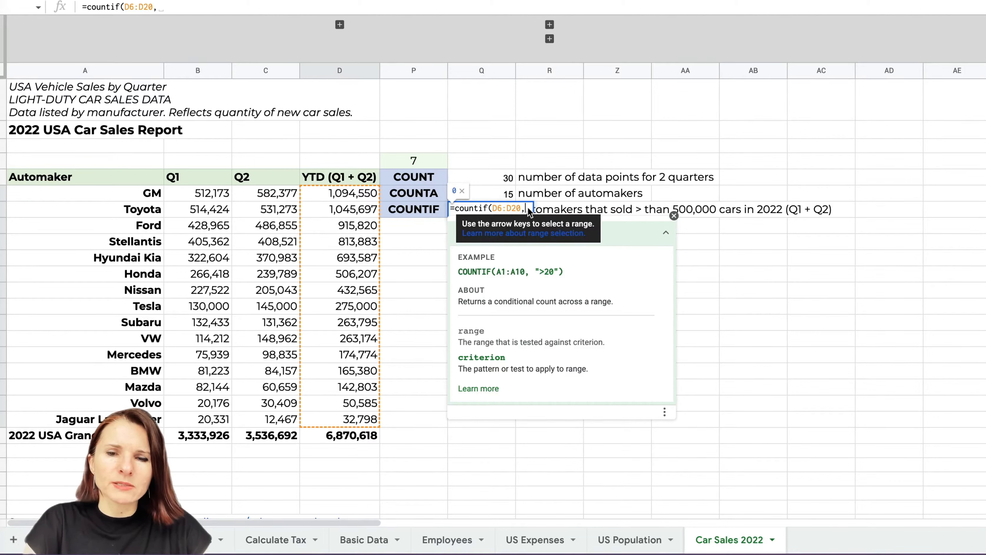
type("\"")
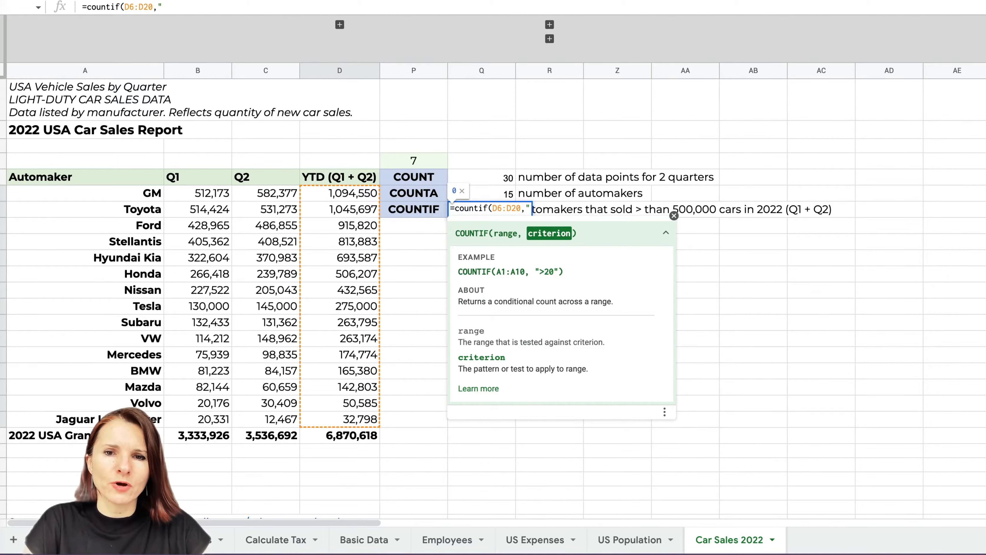
type(">50")
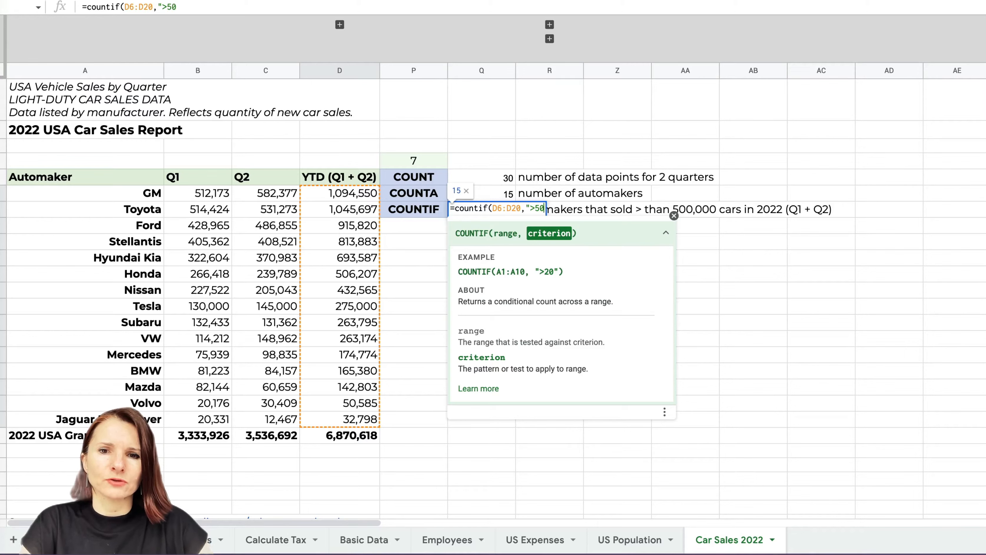
type("0000\"")
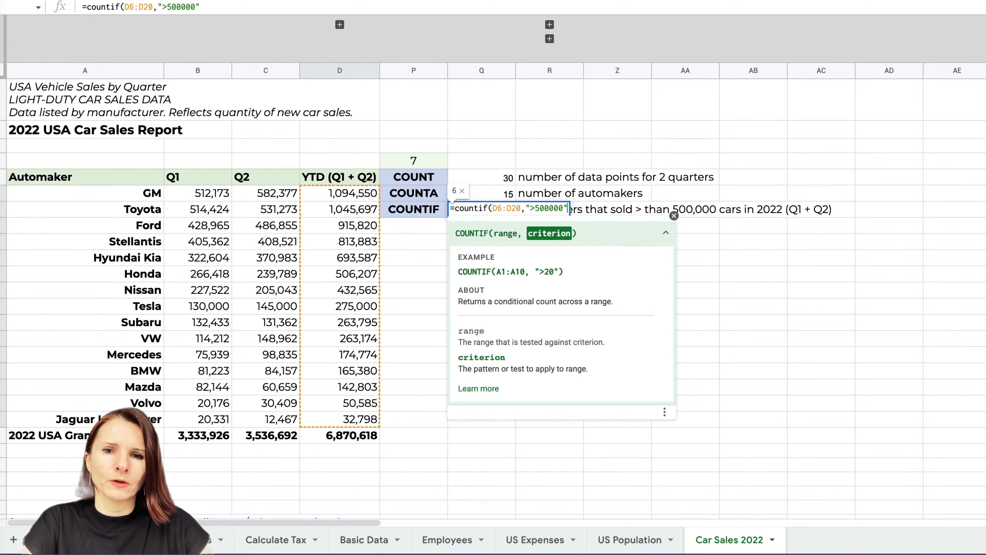
type(")")
key("Return")
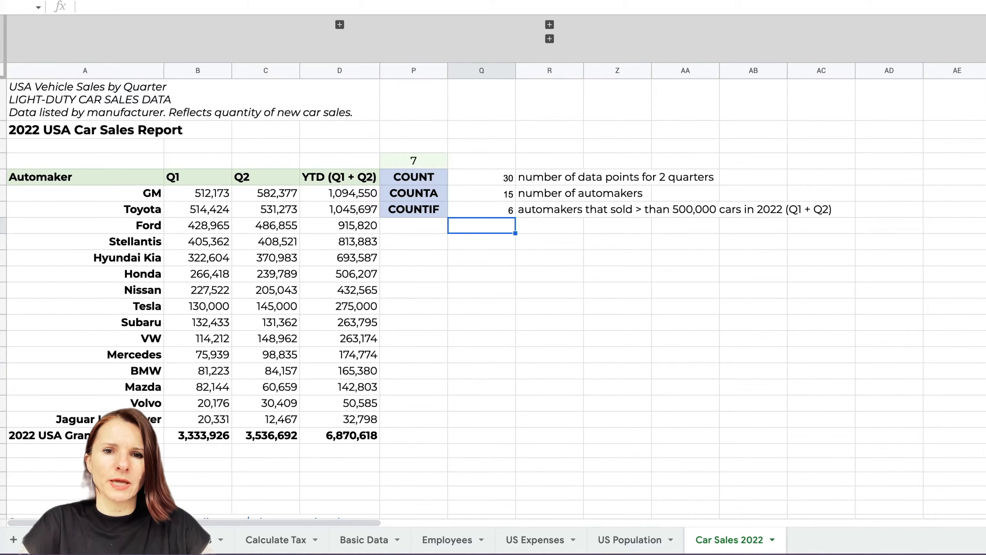
Verify the COUNTIF result in Q7 by selecting D6:D11 and viewing the selection's summary statistics
left_click(502, 211)
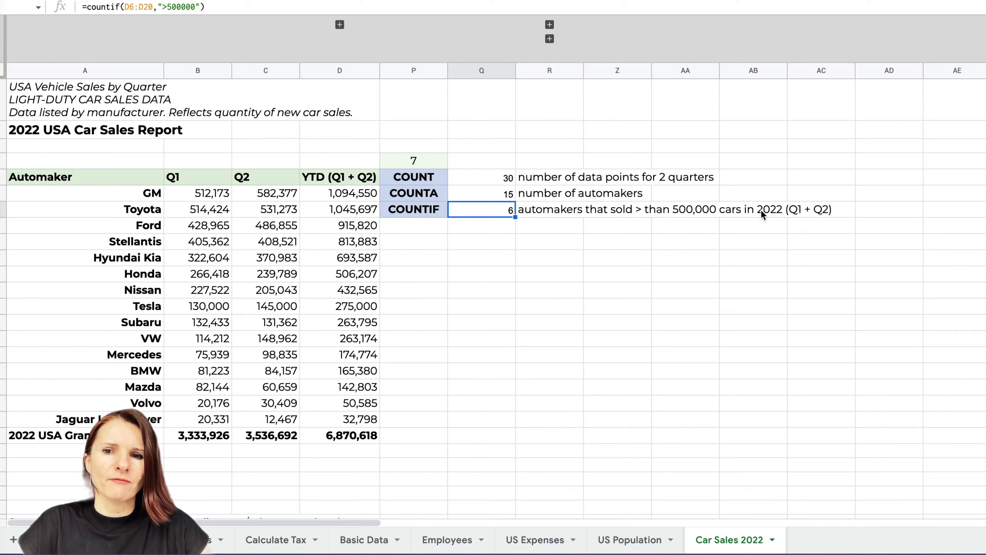
left_click_drag(356, 193, 353, 273)
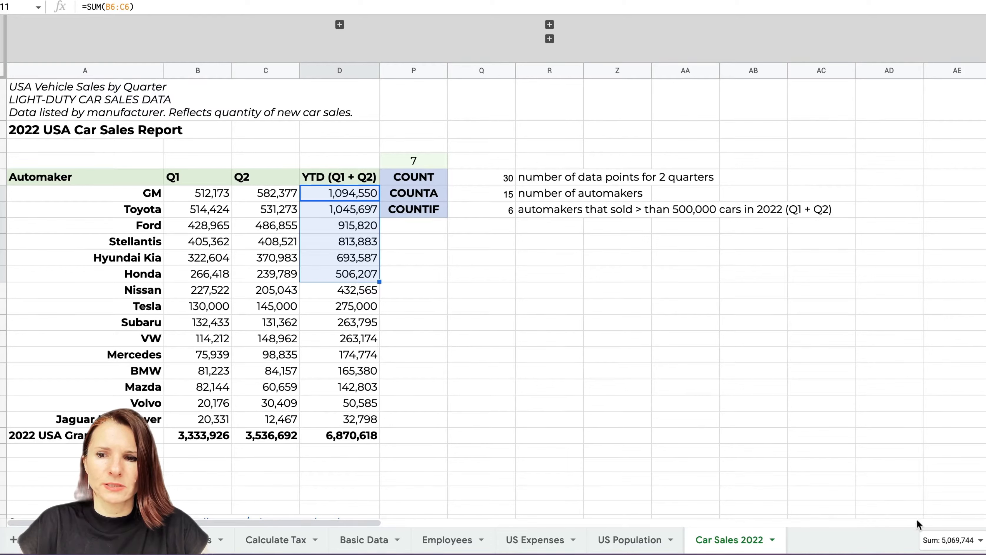
left_click(959, 540)
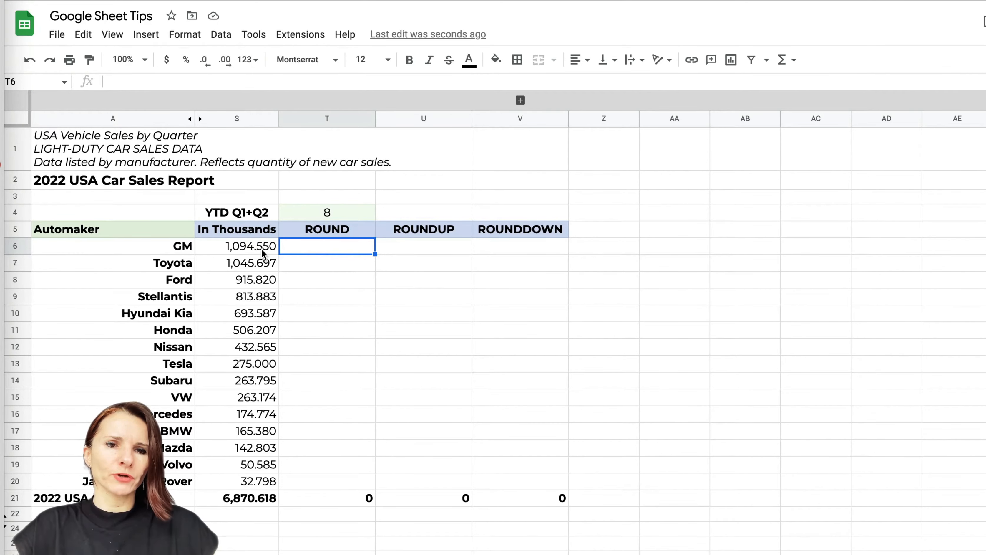
Enter =round(S6) in T6 to round GM's year-to-date sales in thousands
left_click(261, 248)
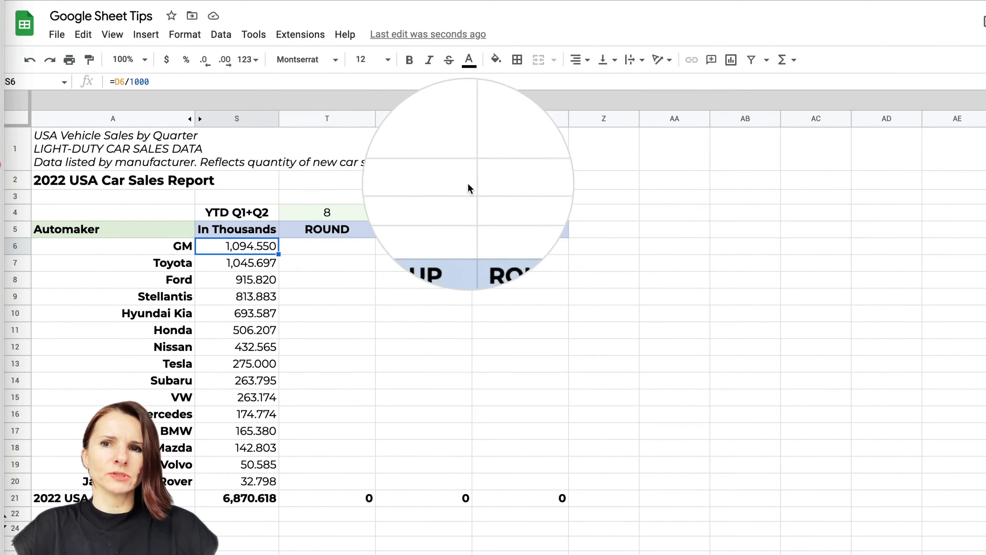
left_click(350, 247)
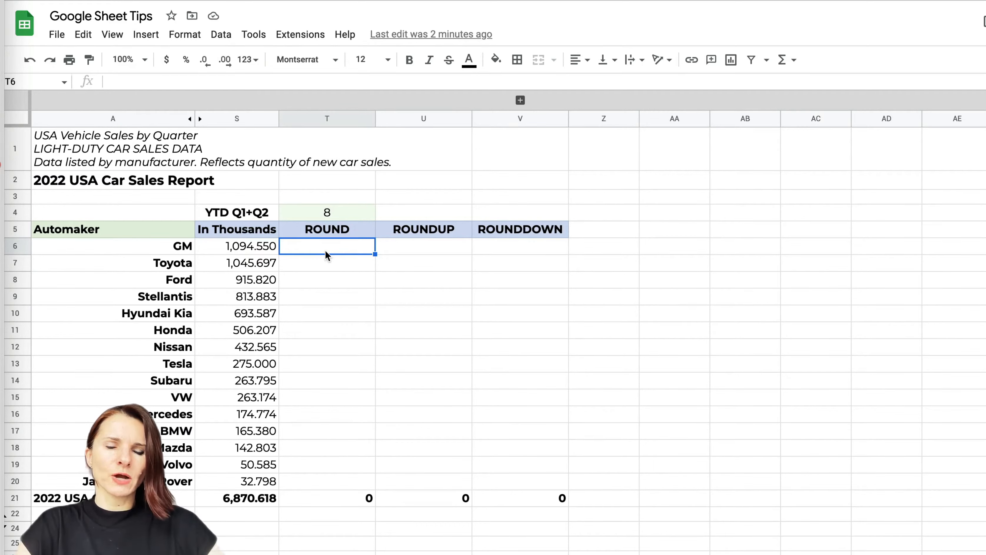
type("=")
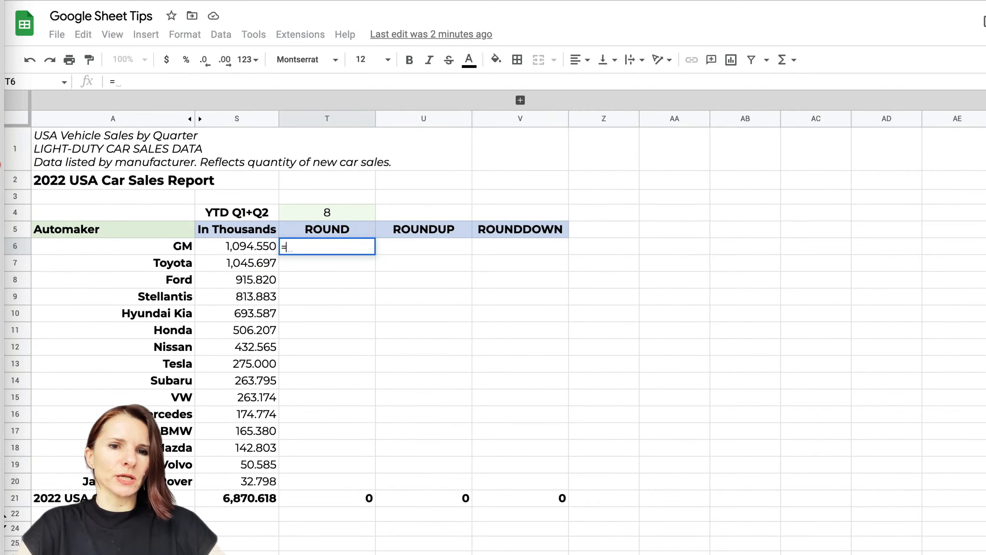
key("Escape")
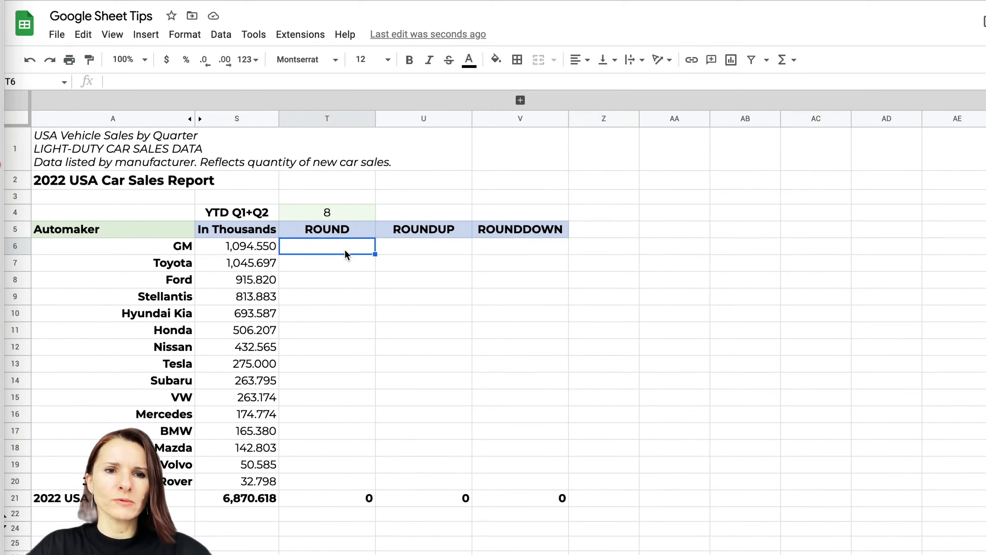
type("=")
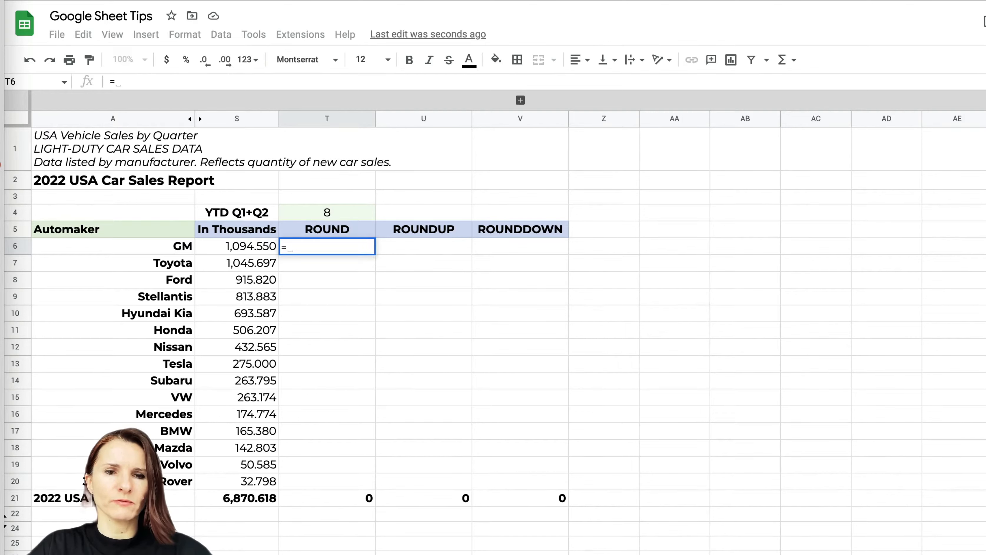
type("round(S6")
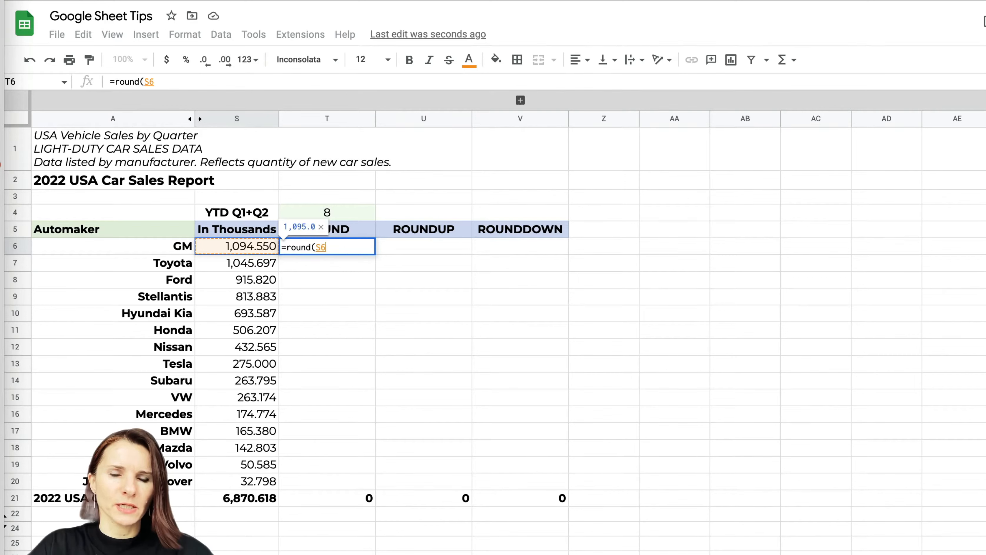
type(")")
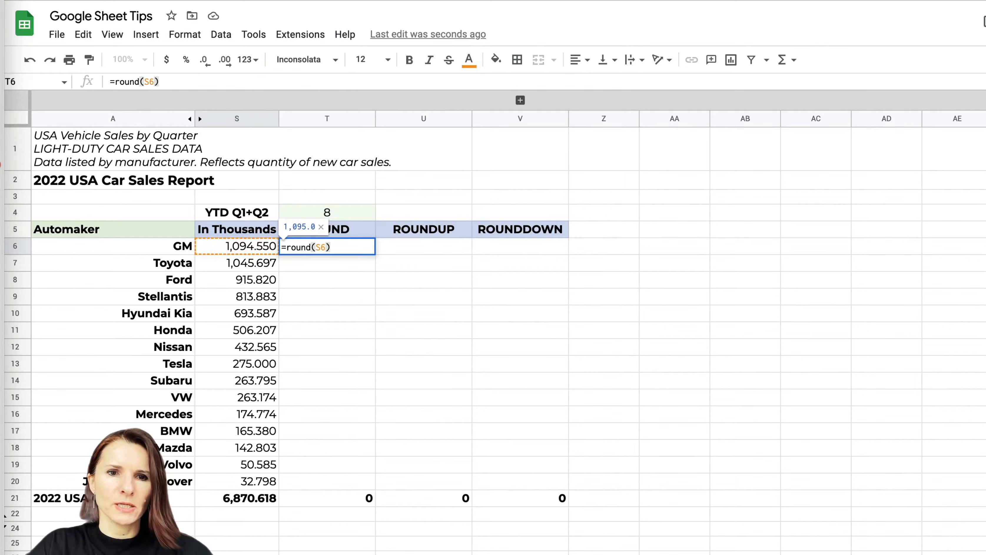
key("Return")
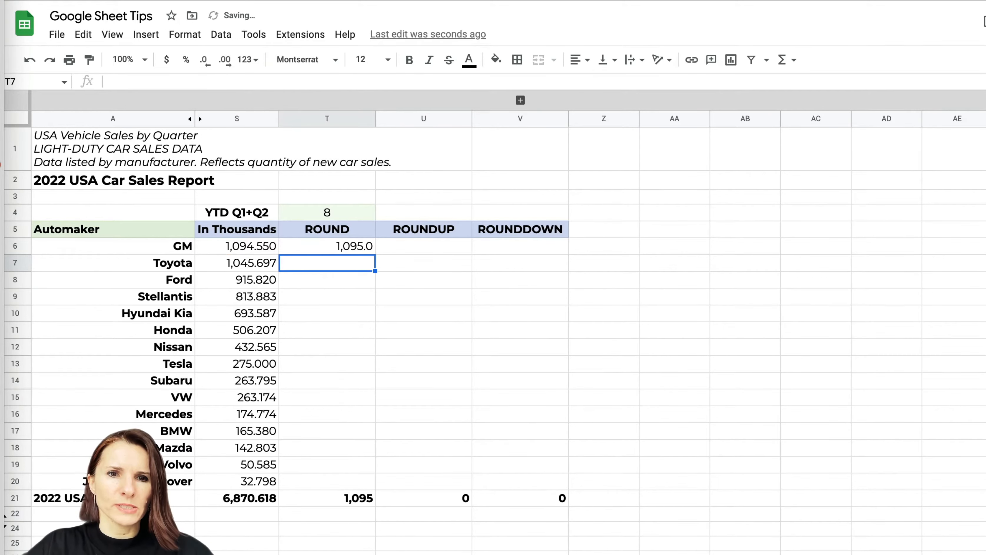
left_click(362, 247)
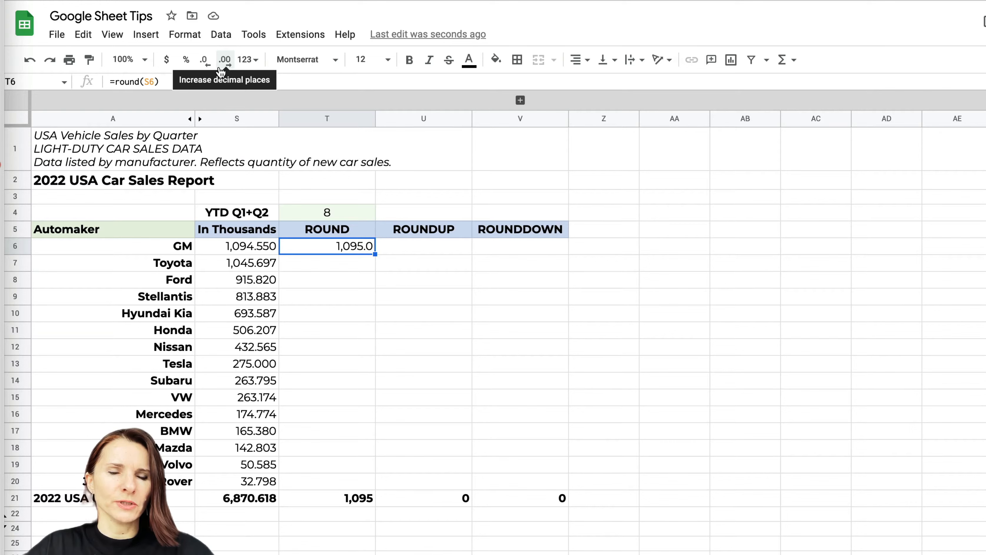
Display T6 without decimals and lock column S in its formula so it reads =round($S6)
left_click(203, 60)
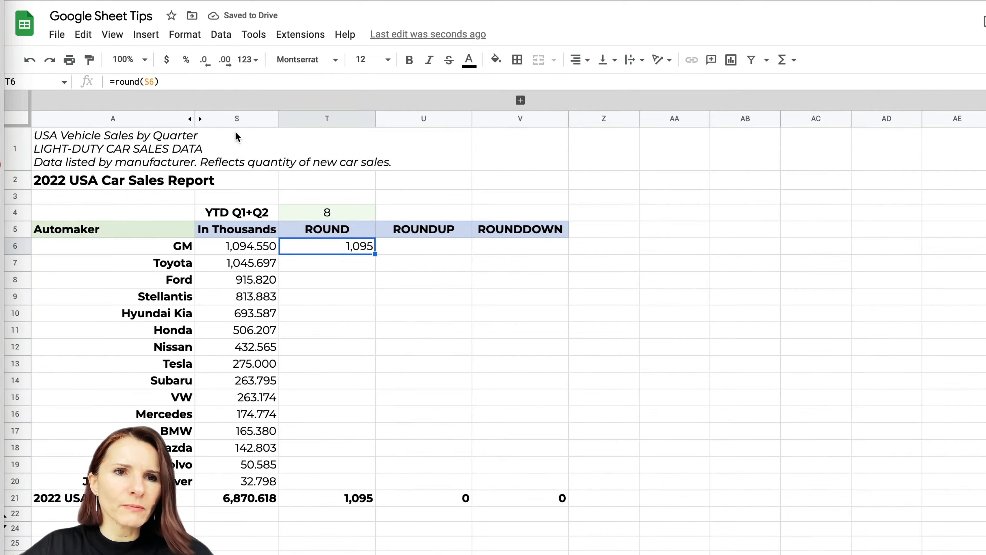
left_click(157, 81)
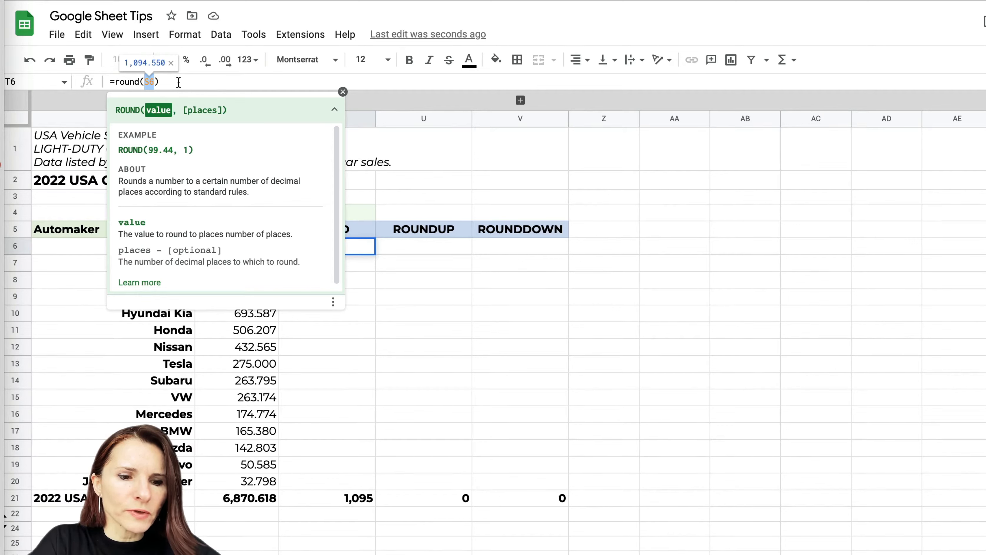
key("F4")
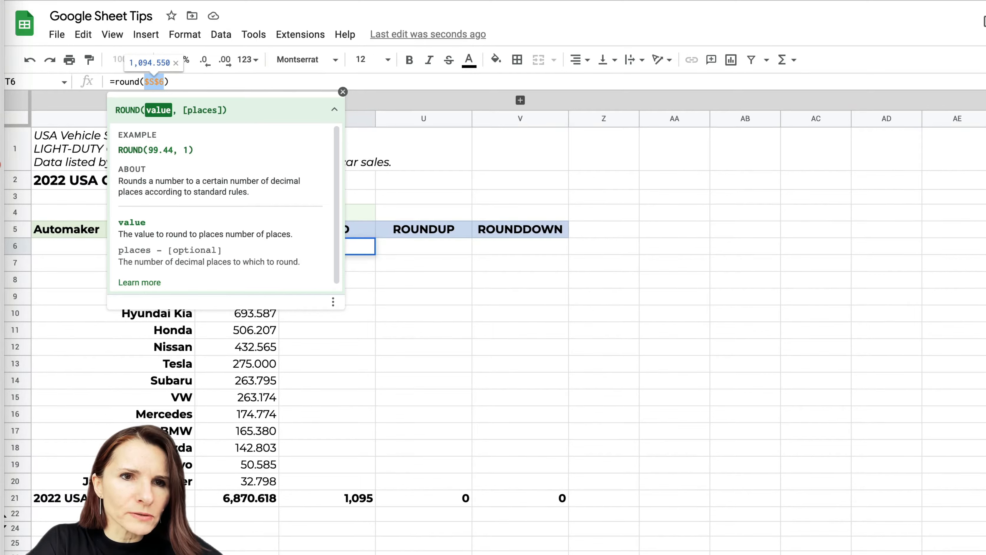
key("F4")
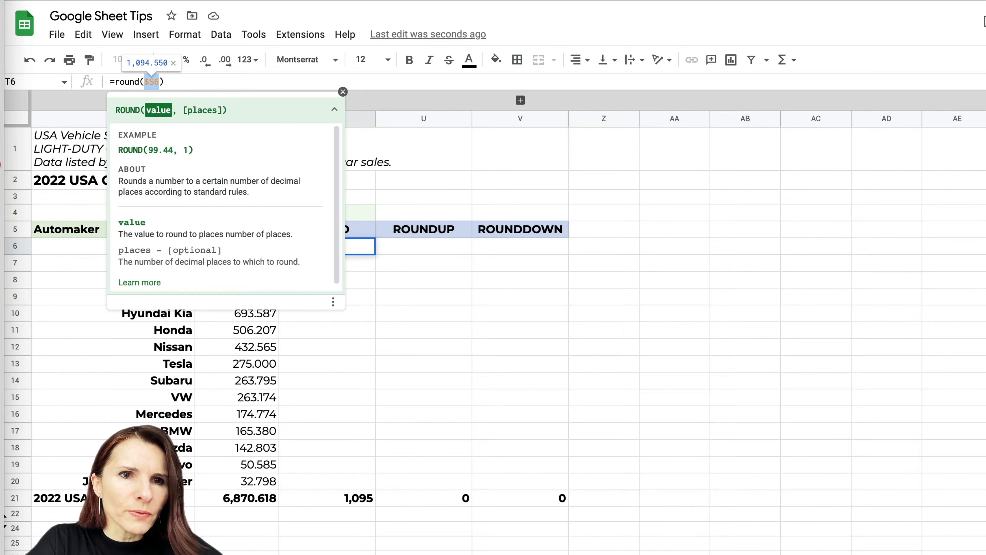
key("F4")
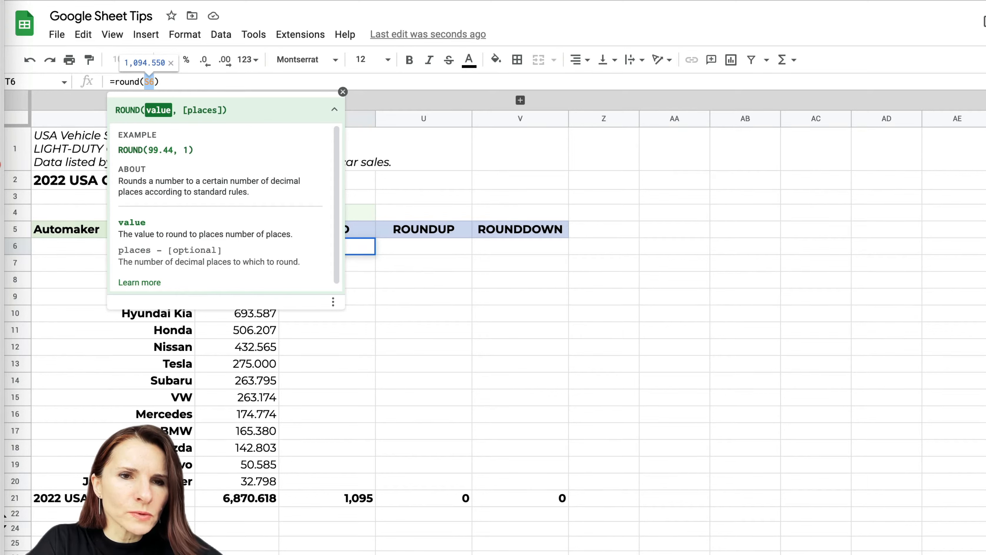
key("F4")
key("F4")
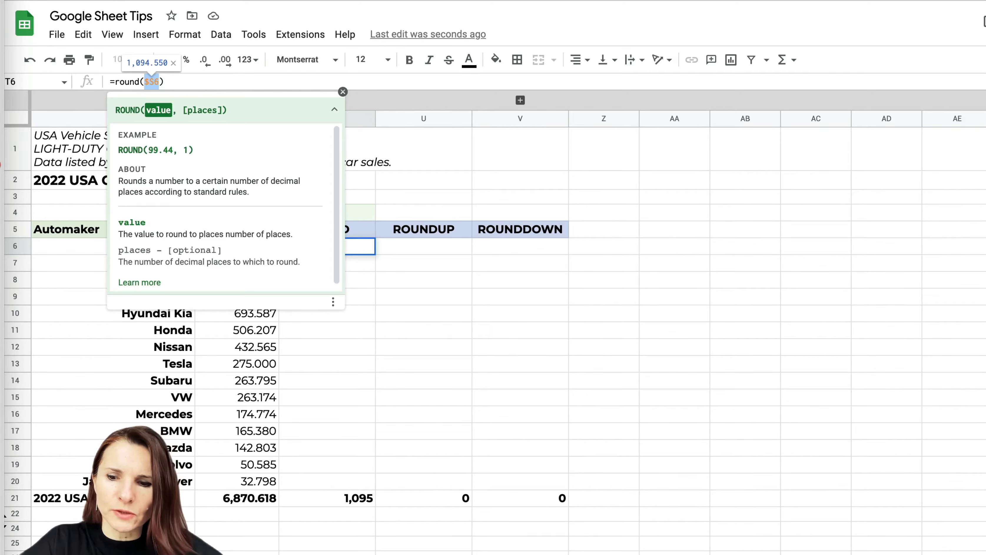
key("Return")
left_click(356, 248)
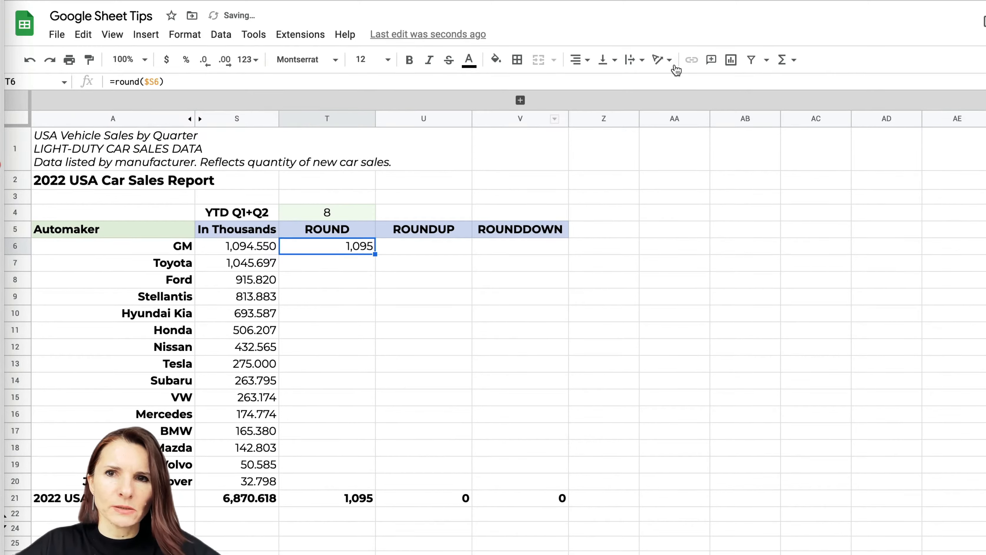
Fill the ROUND formula from T6 down through T20 for all automakers
left_click(160, 82)
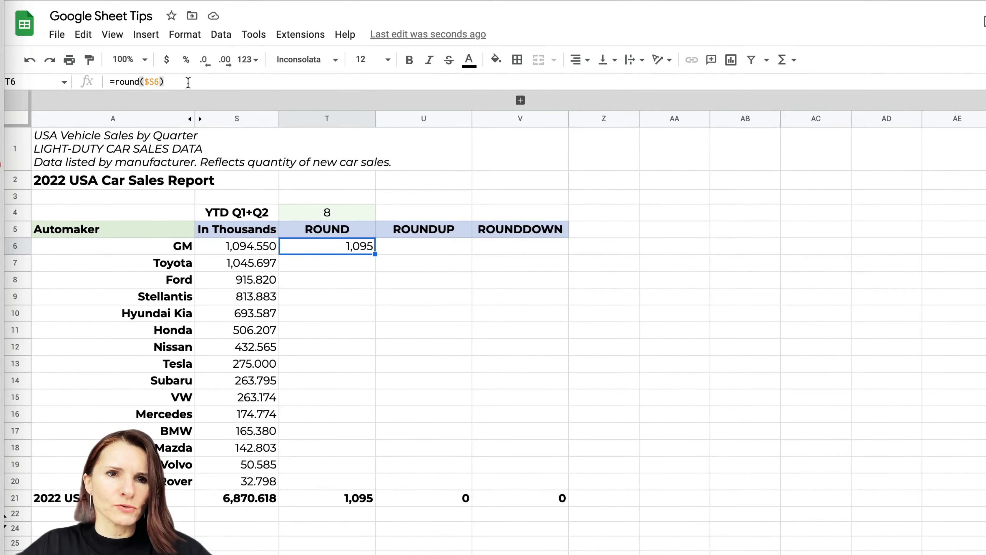
double_click(355, 245)
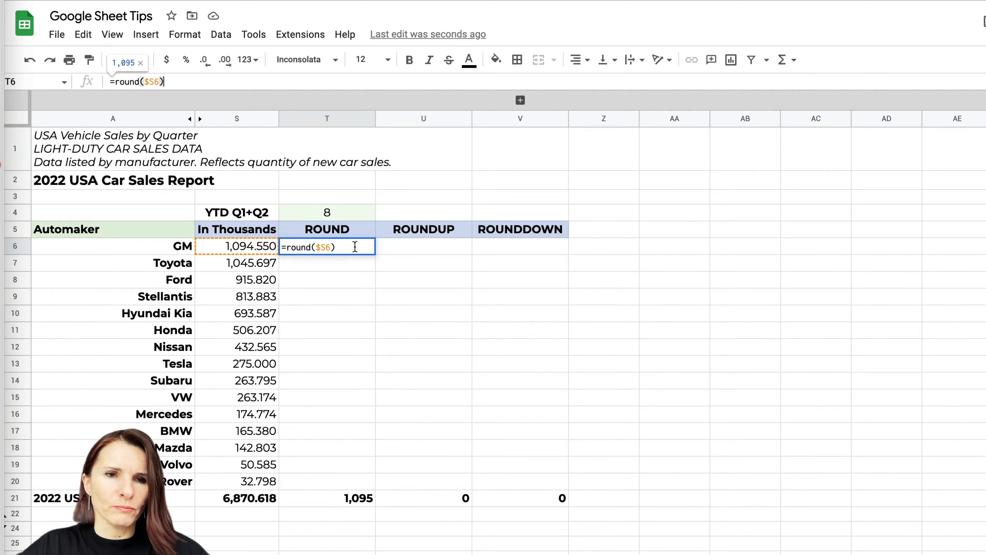
key("Return")
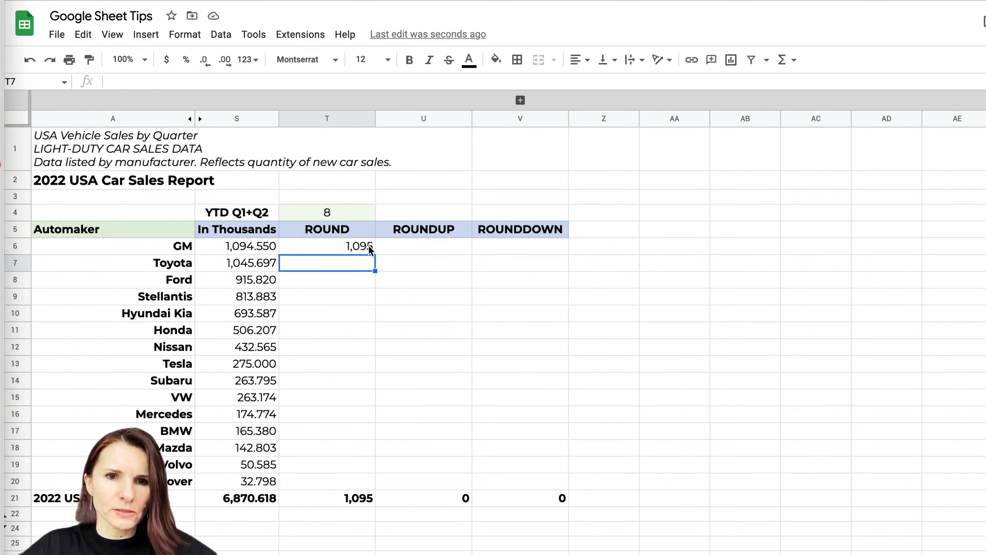
left_click(372, 248)
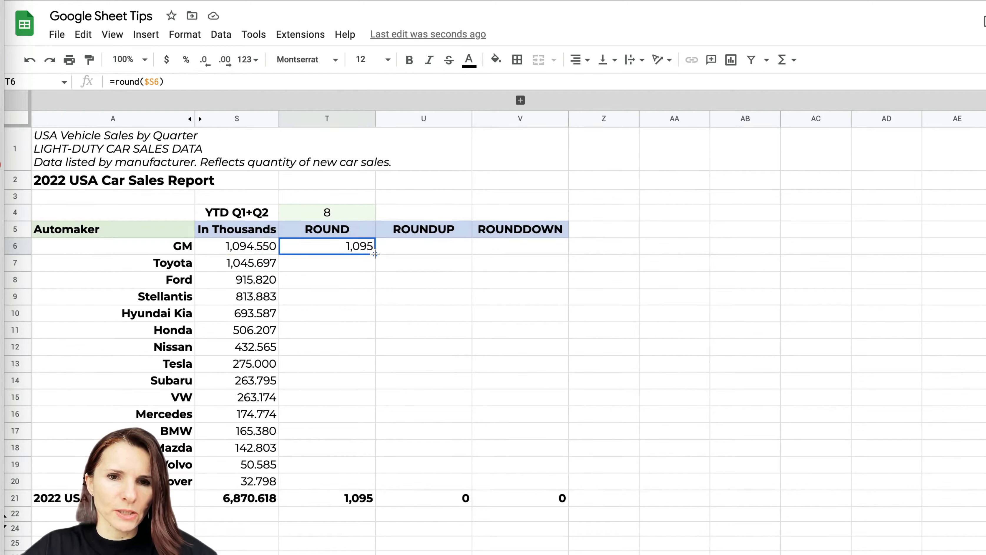
left_click_drag(375, 254, 371, 484)
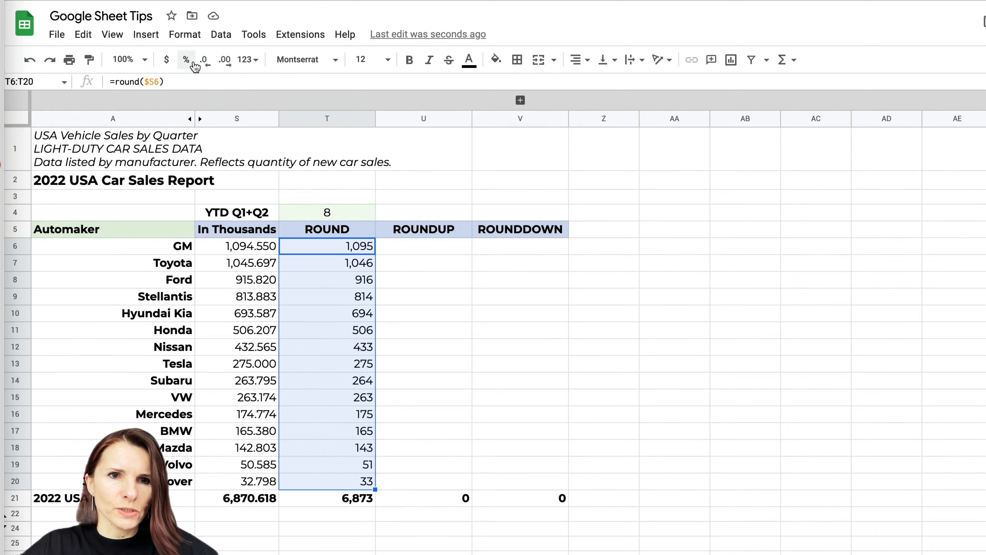
Display the rounded values in T6:T20 with two decimal places
left_click(205, 64)
left_click(227, 63)
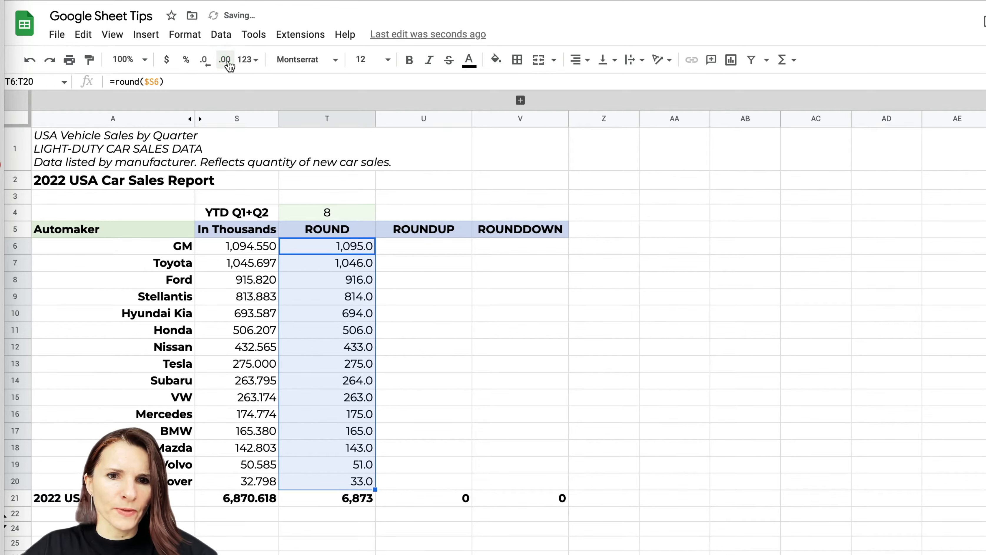
left_click(229, 64)
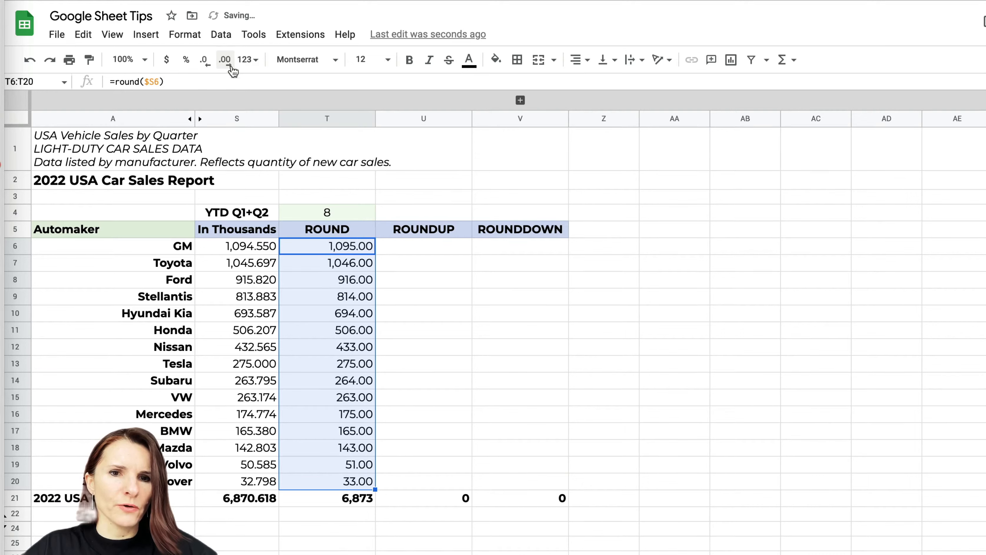
Change T6 to =round($S6,1) to round to one decimal place, and fill it down through T20
left_click(326, 245)
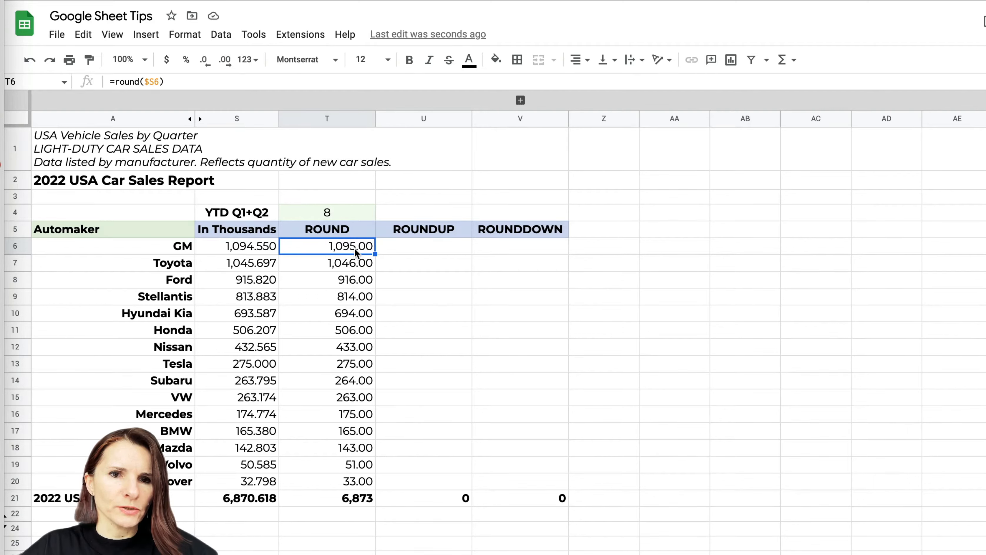
left_click(162, 82)
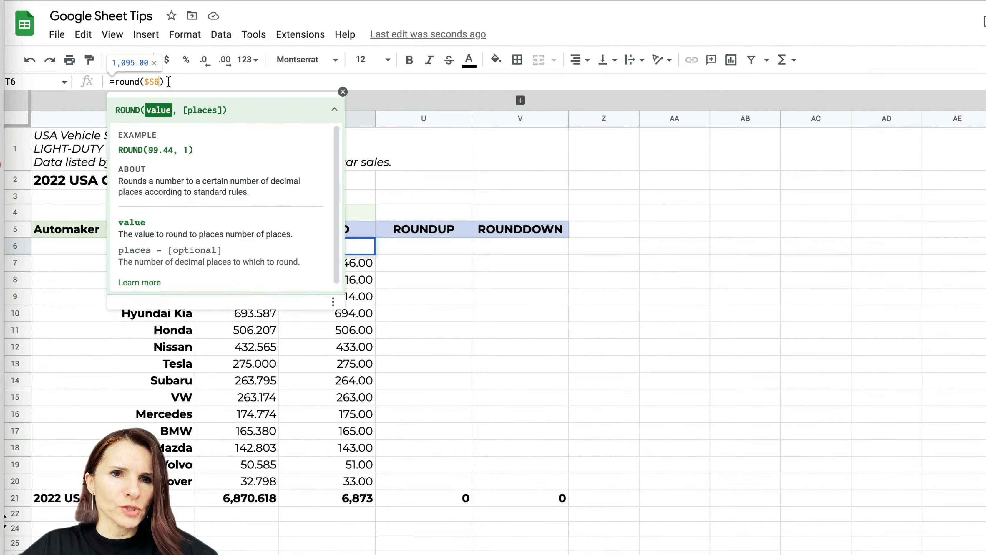
type(", ")
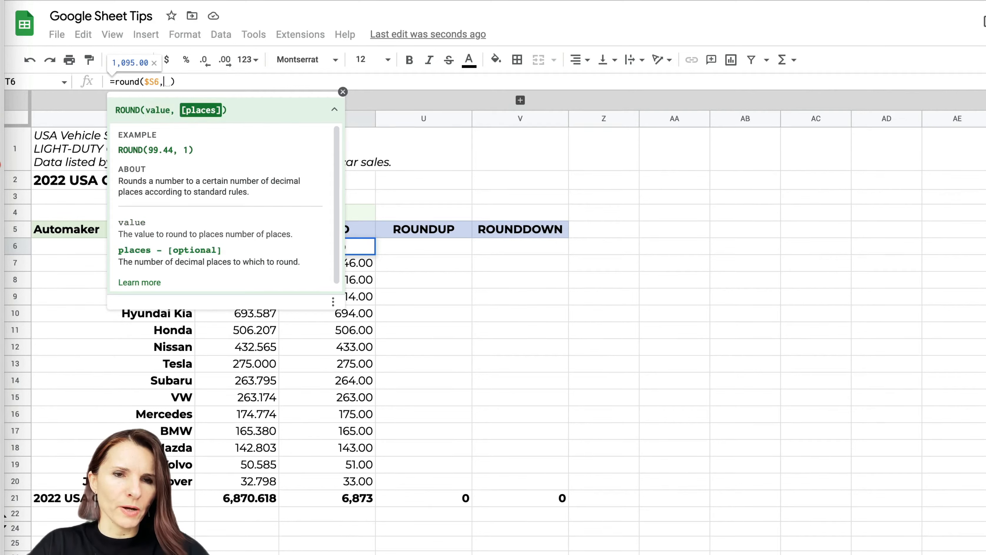
type("1")
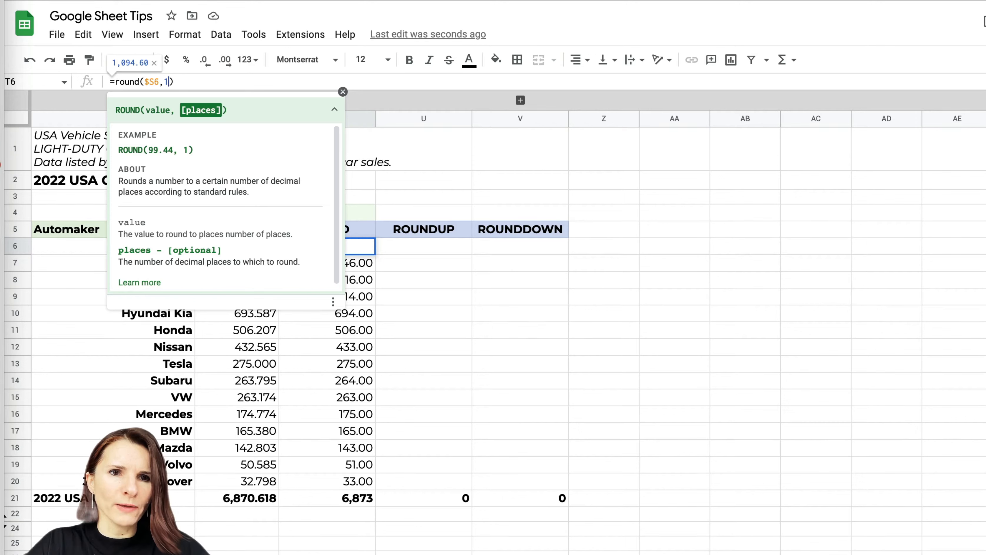
key("Return")
left_click(357, 249)
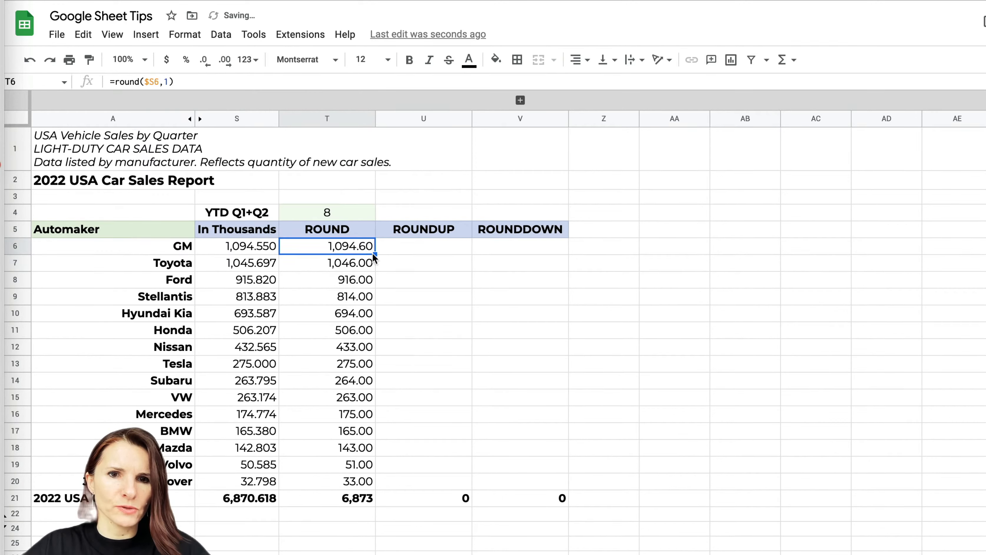
left_click_drag(375, 254, 352, 480)
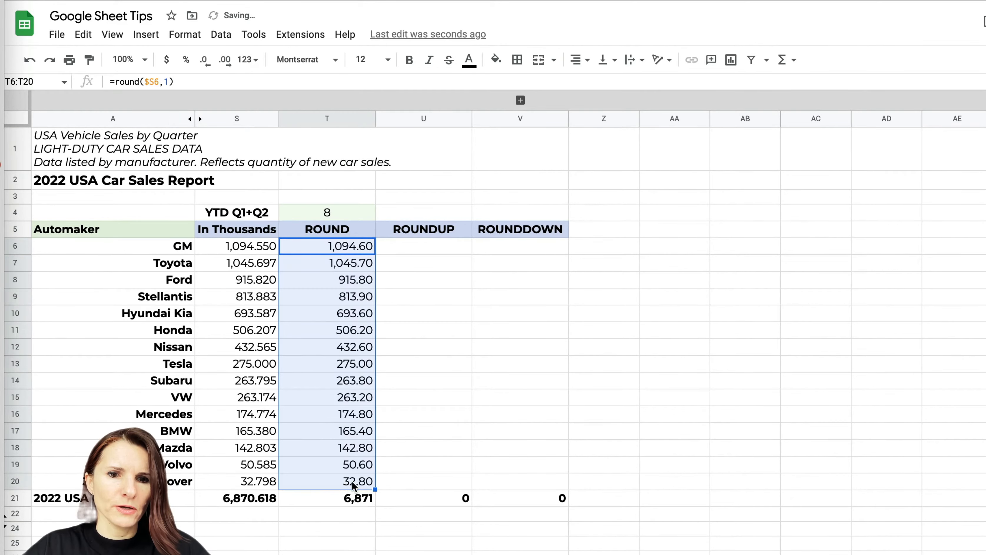
Change T6 to =round($S6,-1) to round to the nearest ten, and fill it down through T20
left_click(355, 248)
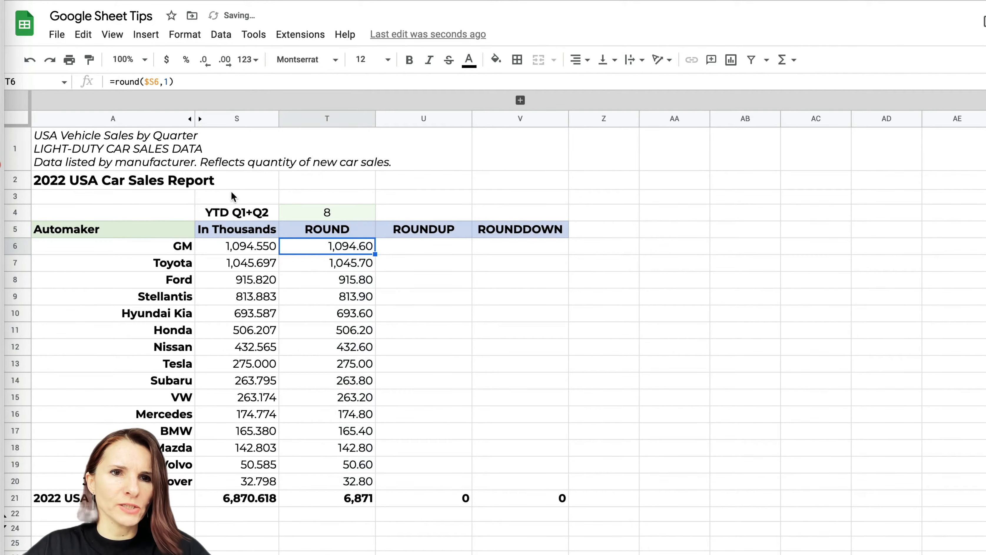
left_click(166, 82)
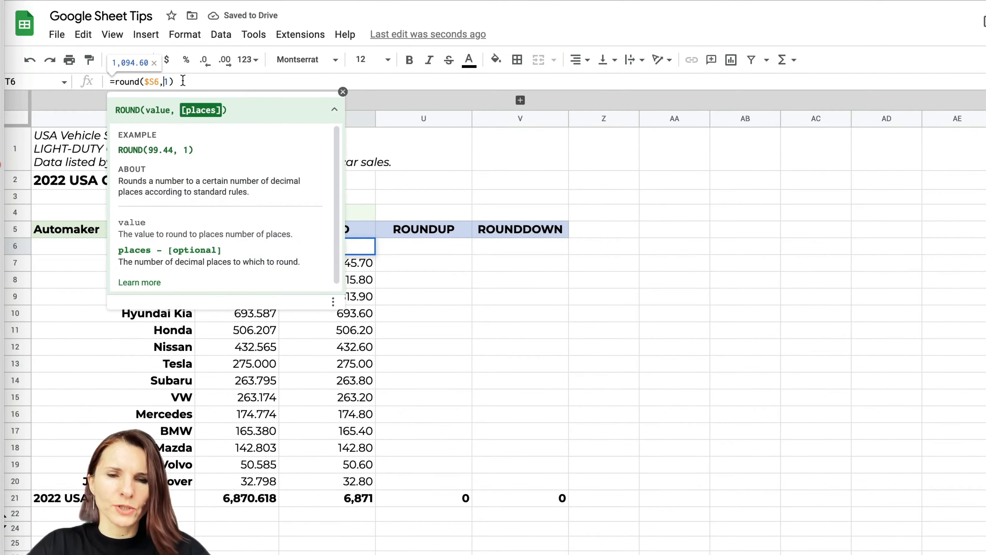
type("-")
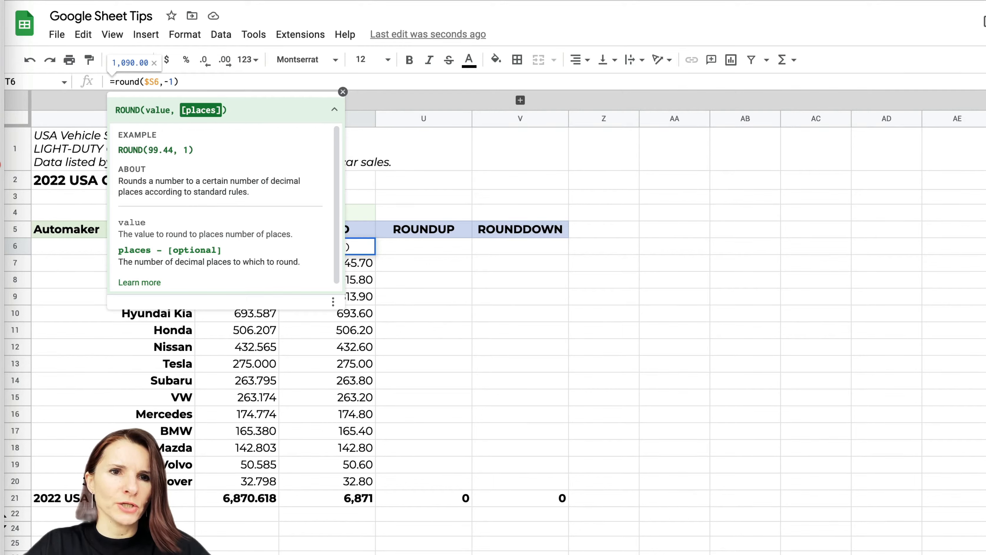
key("Return")
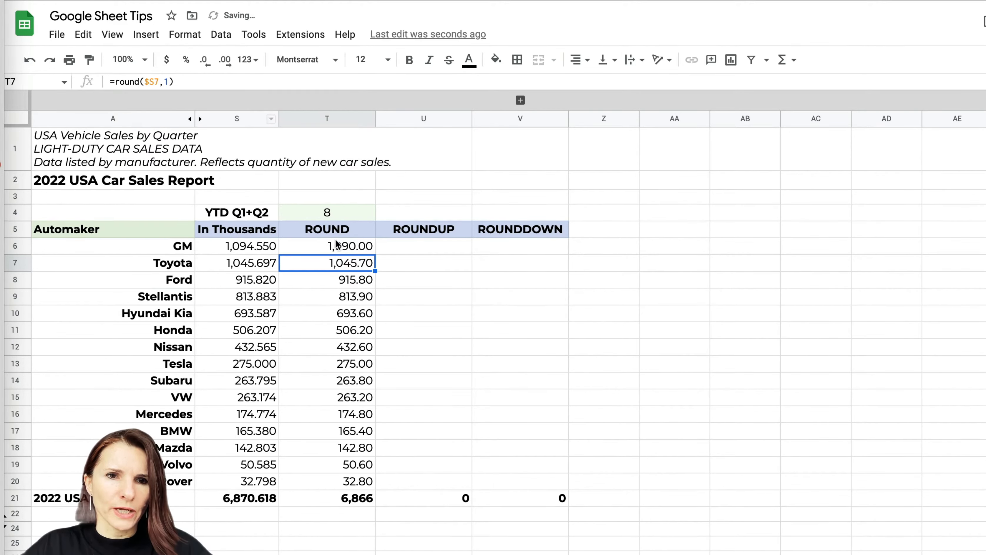
left_click(345, 247)
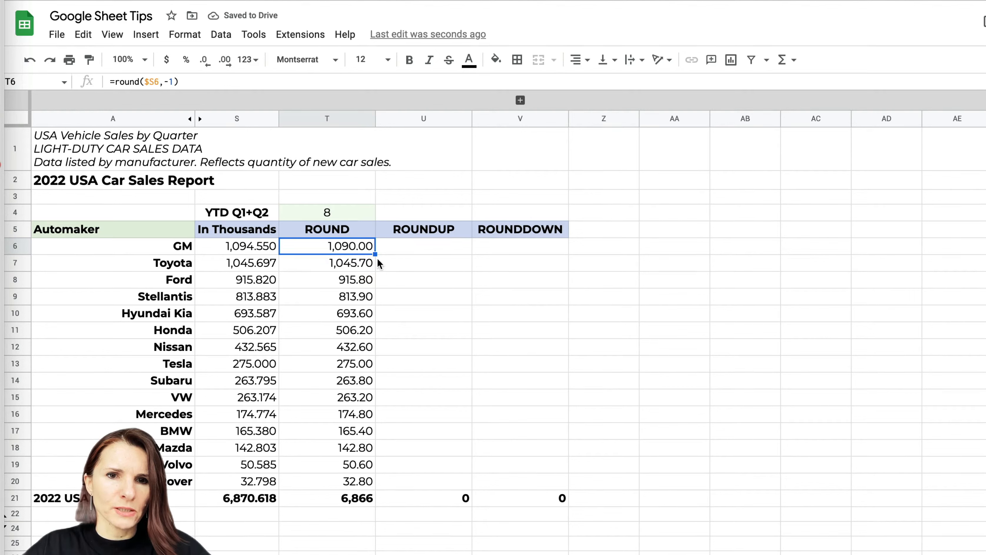
left_click_drag(374, 254, 374, 485)
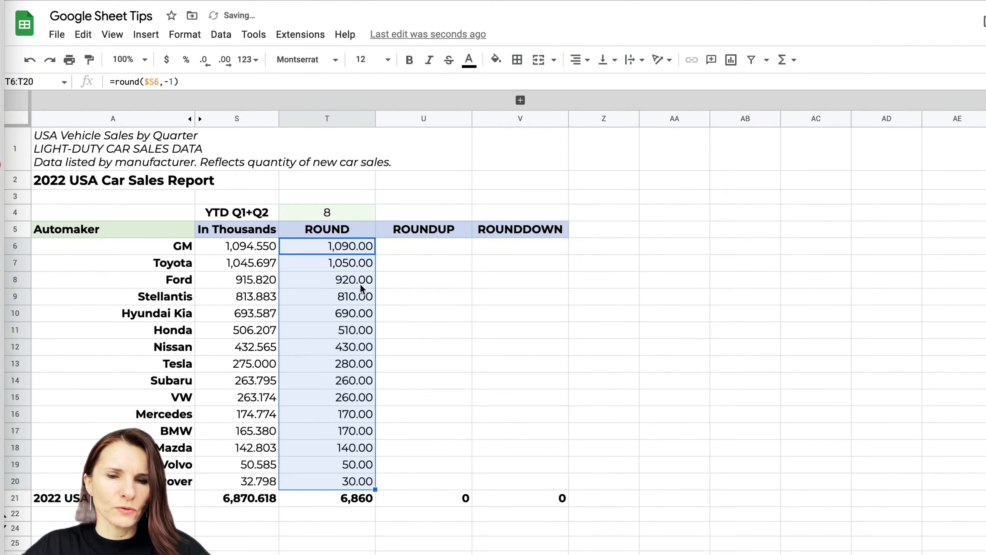
Remove the places argument so T6:T20 use =round($S6) again, and display the values without decimals
left_click(355, 247)
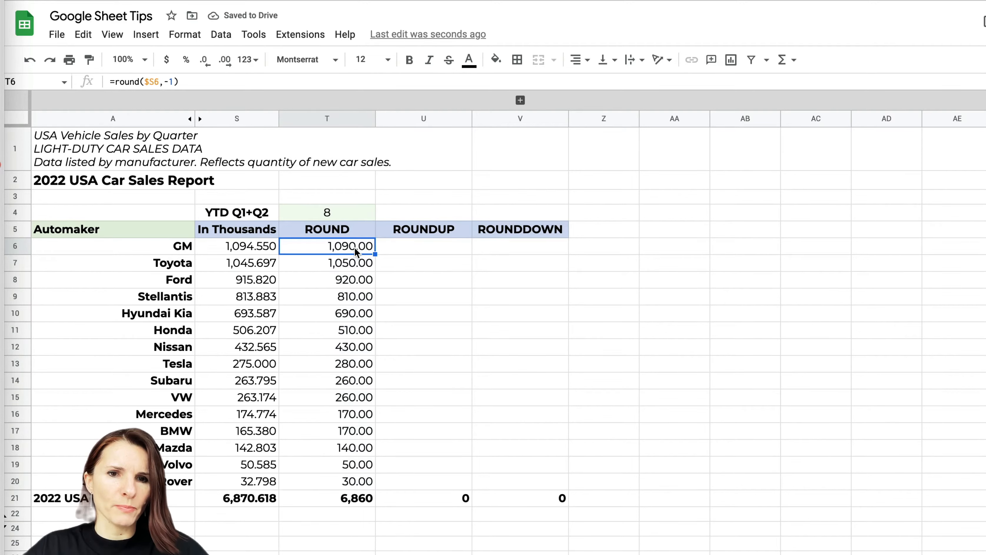
left_click(176, 81)
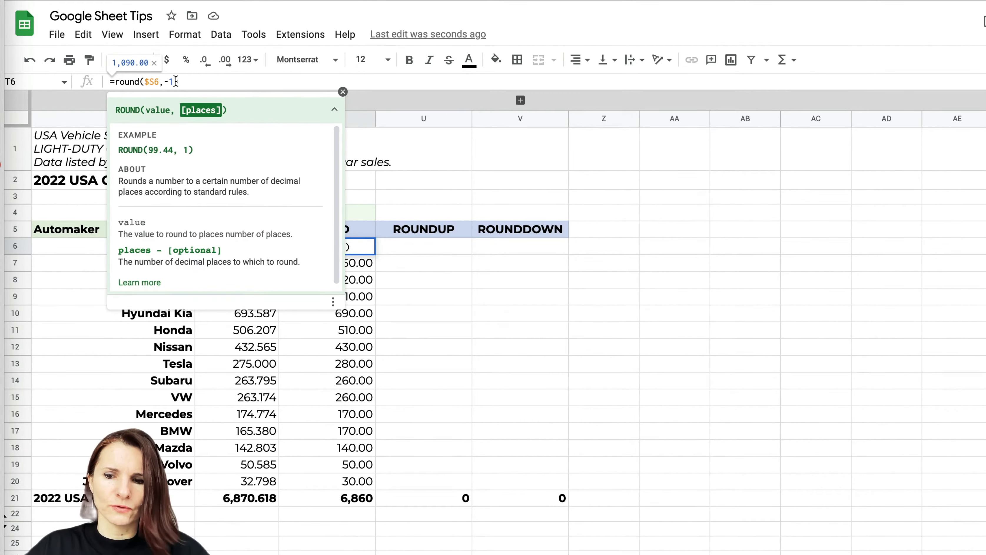
key("BackSpace")
key("BackSpace")
key("BackSpace")
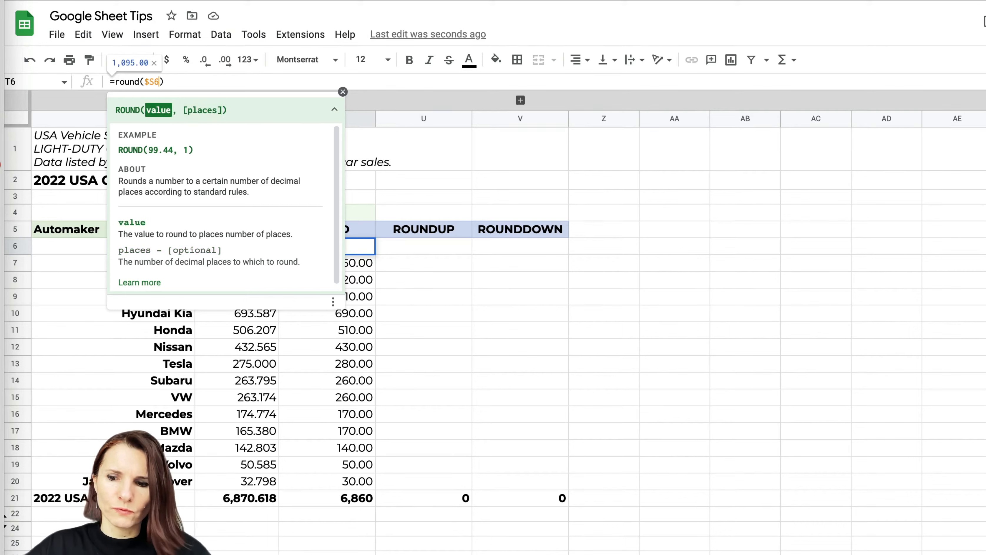
key("Return")
left_click(365, 251)
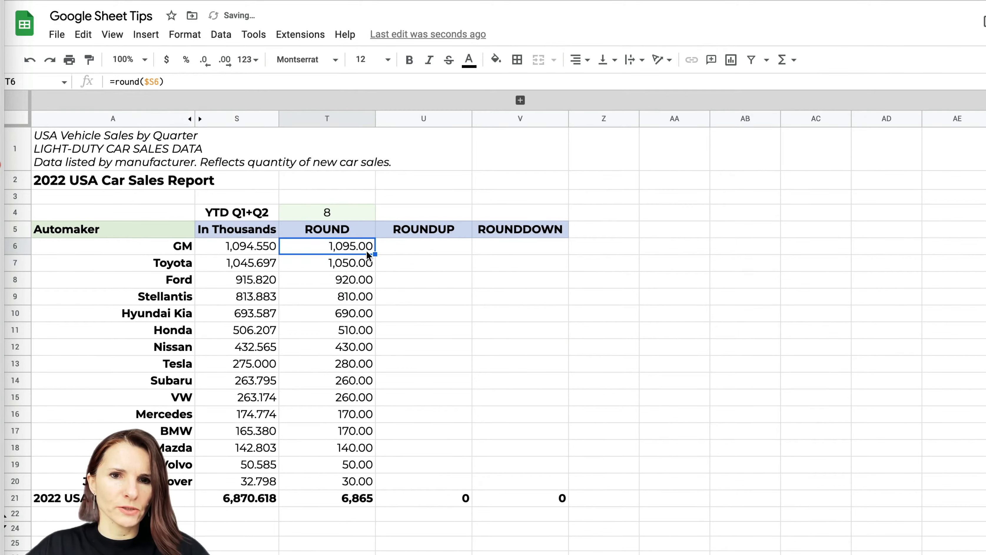
left_click_drag(374, 254, 374, 486)
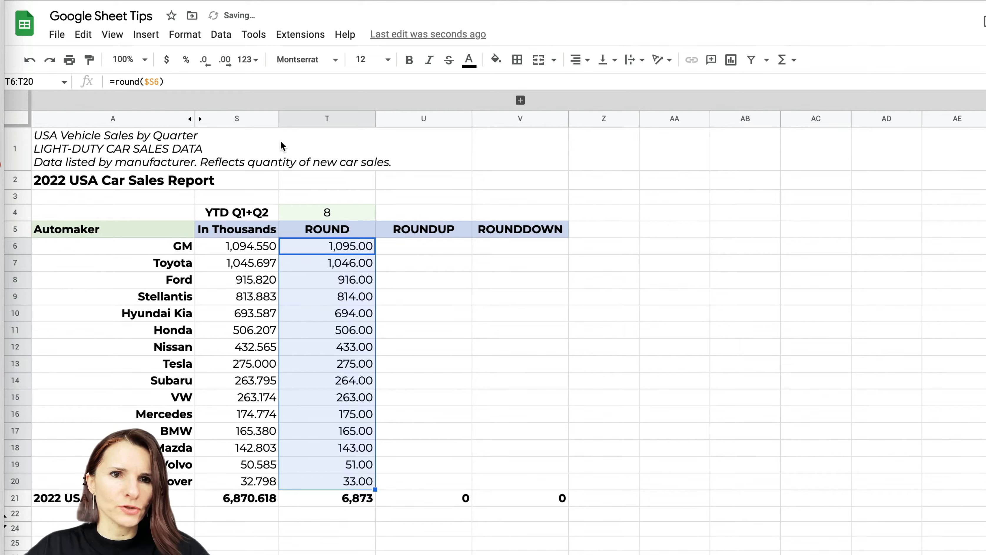
left_click(204, 60)
left_click(205, 60)
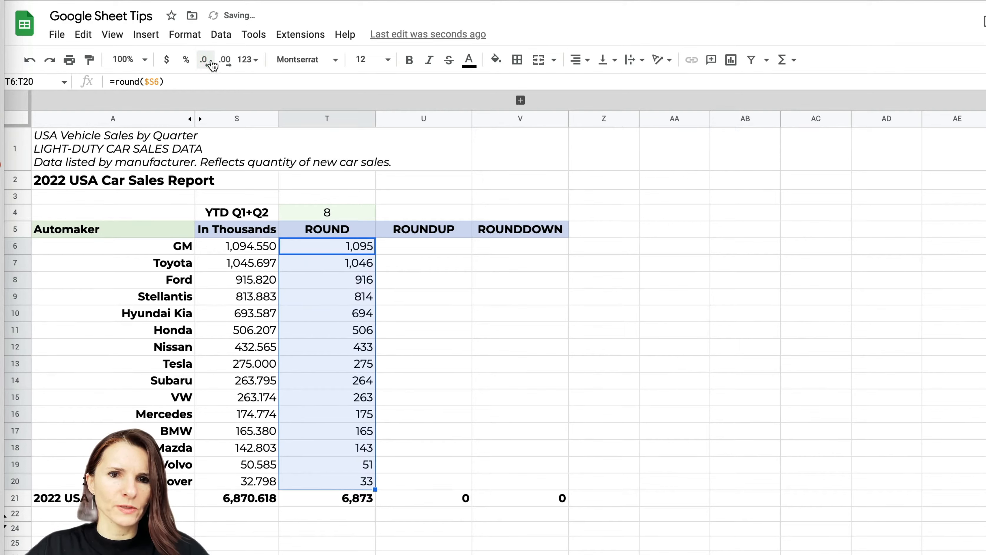
Fill the T6 formula across to U6 and V6 in the ROUNDUP and ROUNDDOWN columns, and check the copies
left_click(367, 243)
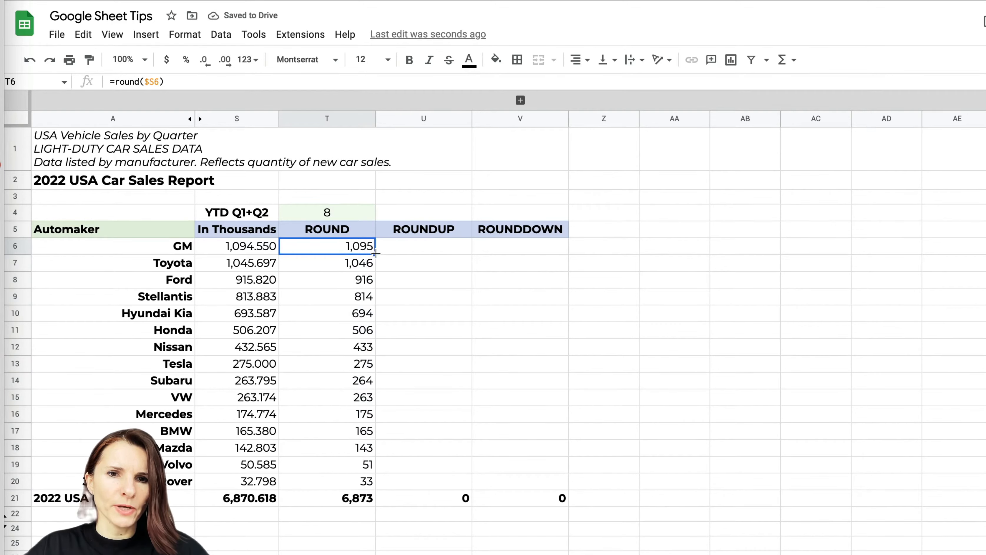
left_click_drag(375, 253, 530, 256)
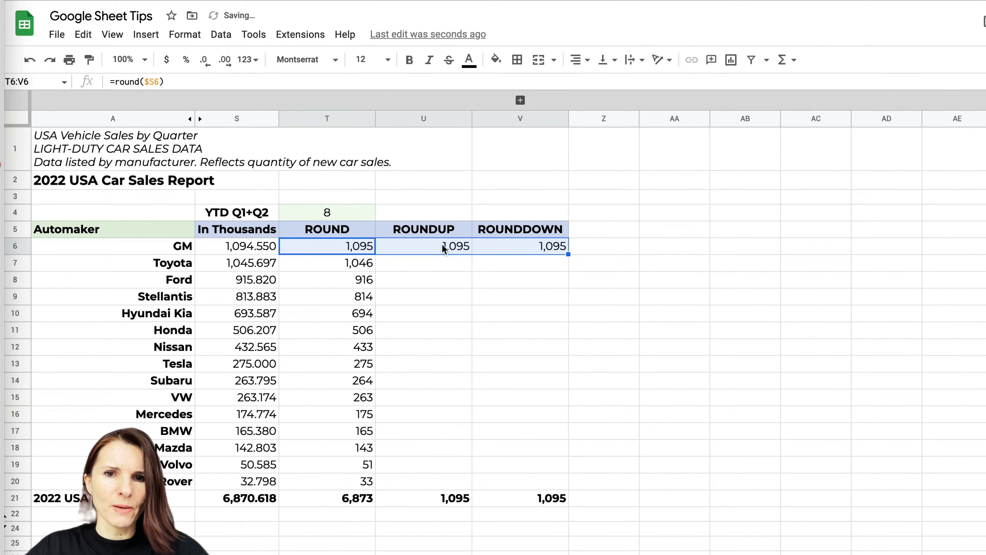
left_click(442, 244)
left_click(514, 245)
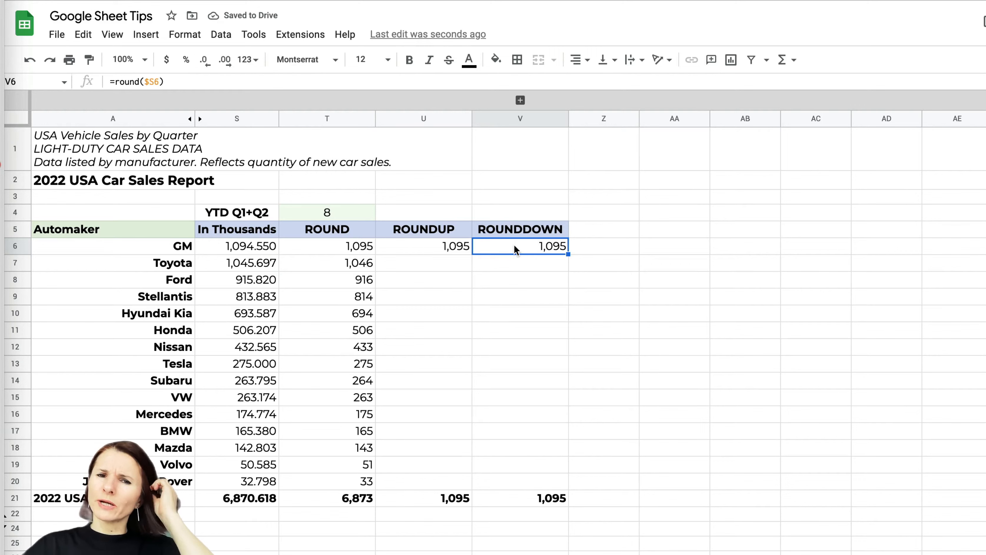
left_click(441, 246)
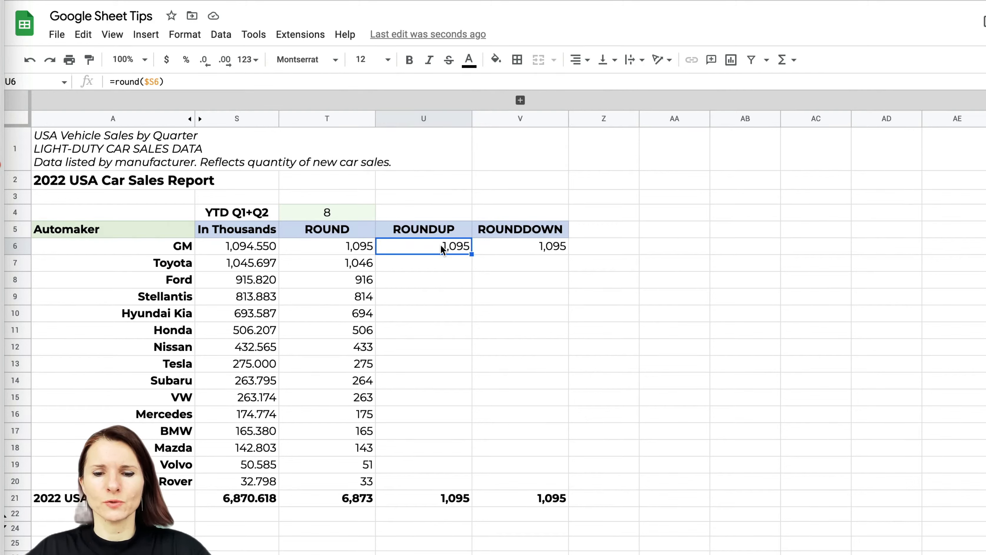
left_click(547, 246)
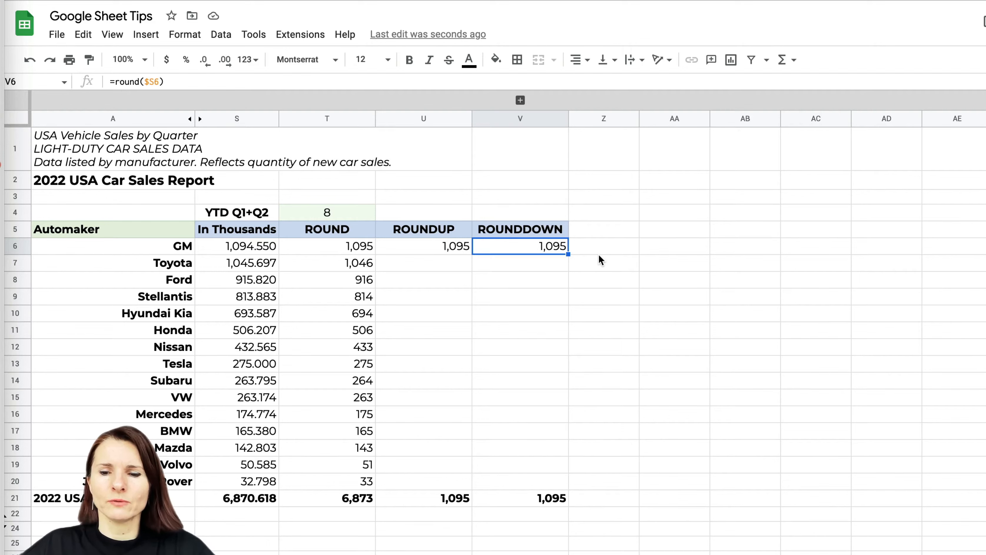
key("Left")
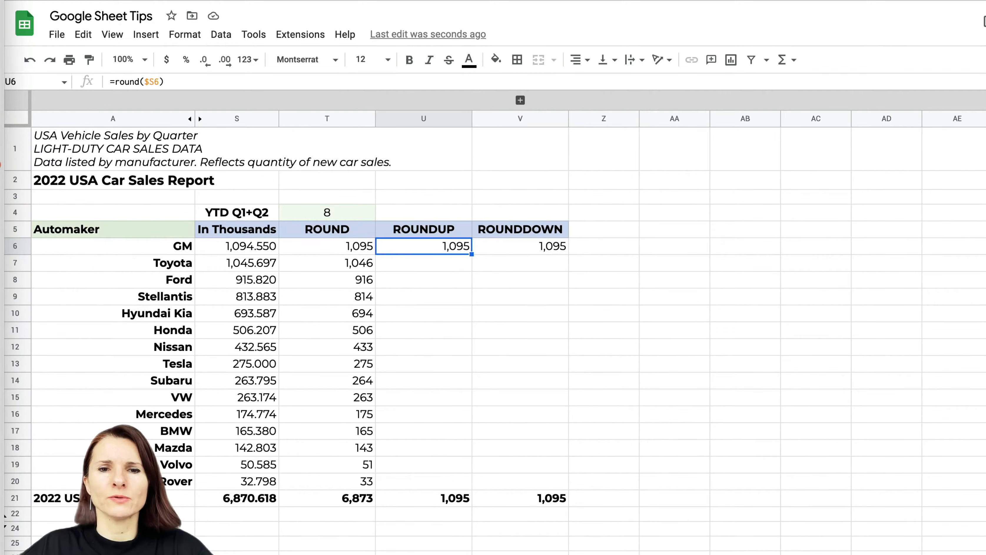
key("Right")
key("Left")
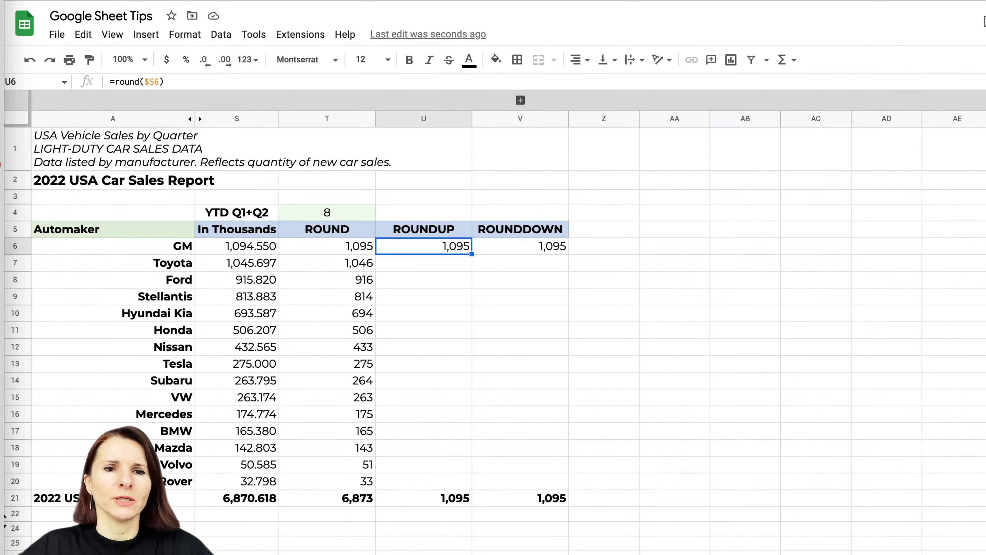
key("Left")
Change the formula in U6 under the ROUNDUP heading to =ROUNDUP($S6)
key("Right")
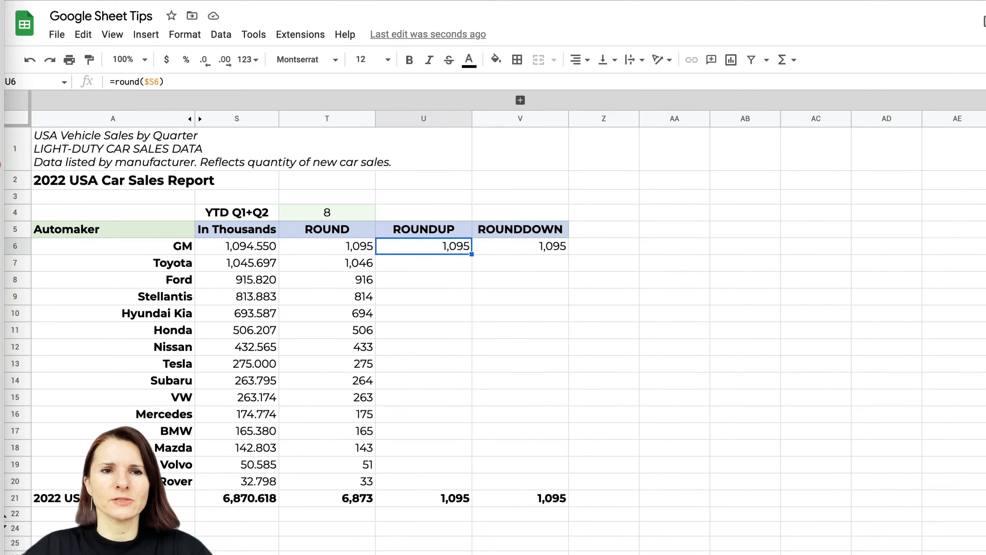
double_click(130, 80)
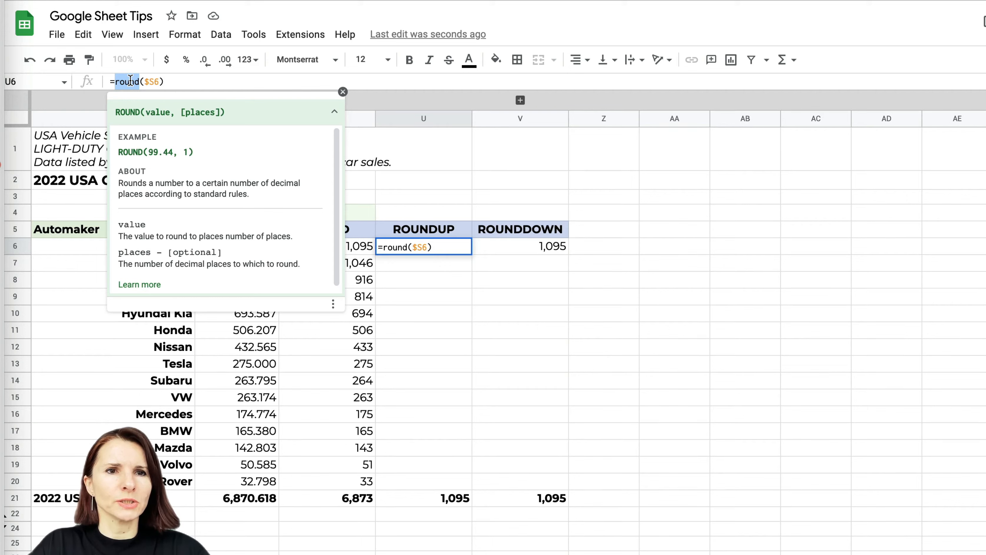
key("Right")
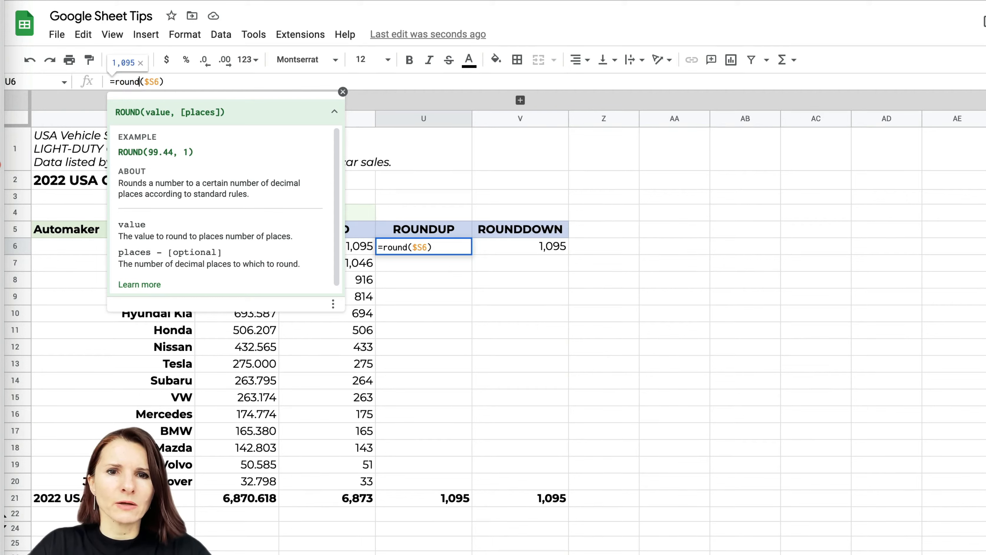
type("up")
key("Tab")
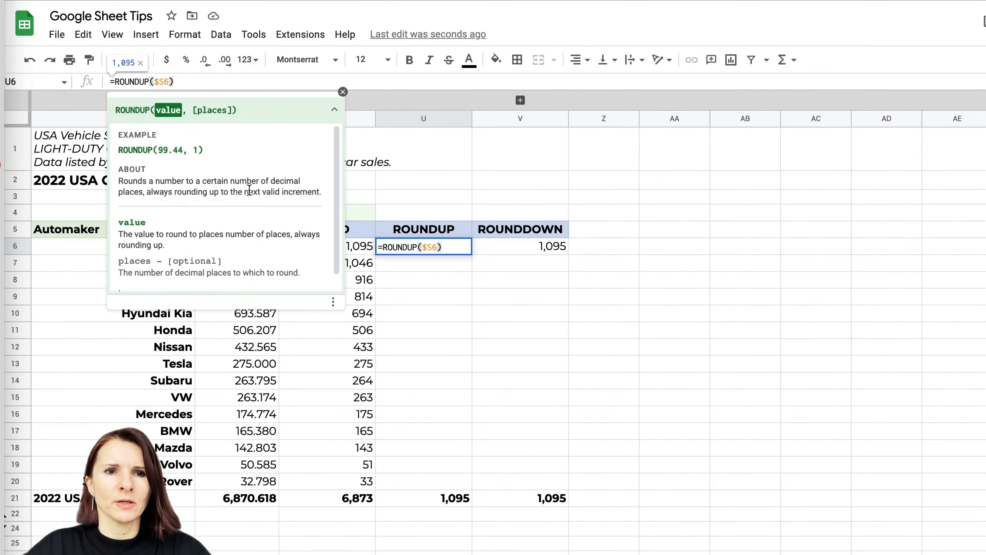
key("Return")
left_click(461, 245)
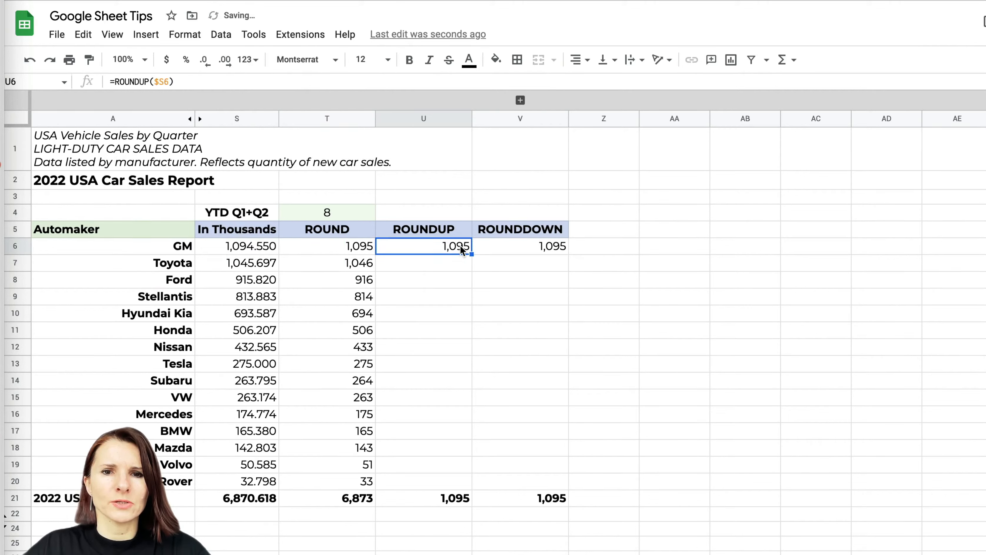
Change the formula in V6 under the ROUNDDOWN heading to =ROUNDDOWN($S6)
left_click(477, 242)
left_click(144, 81)
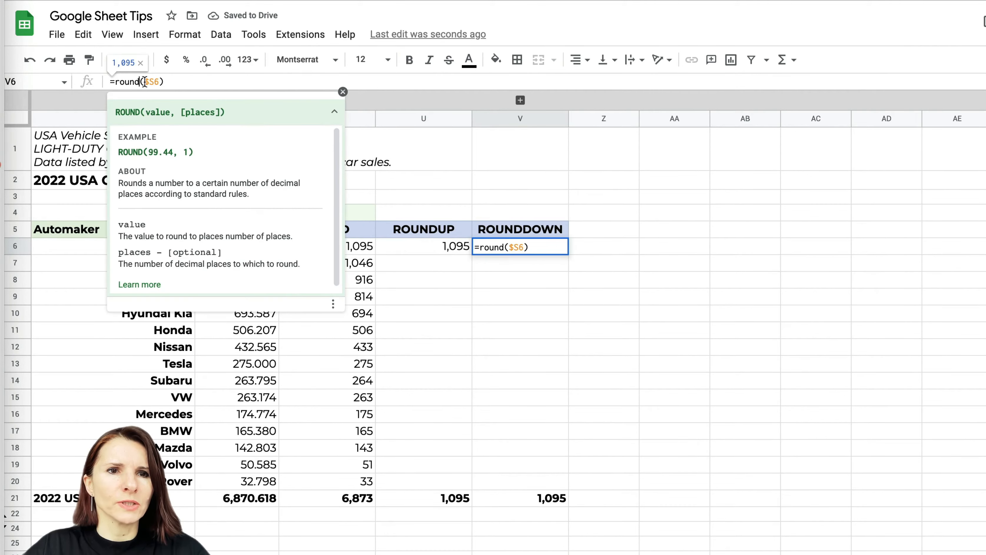
type("down")
key("Tab")
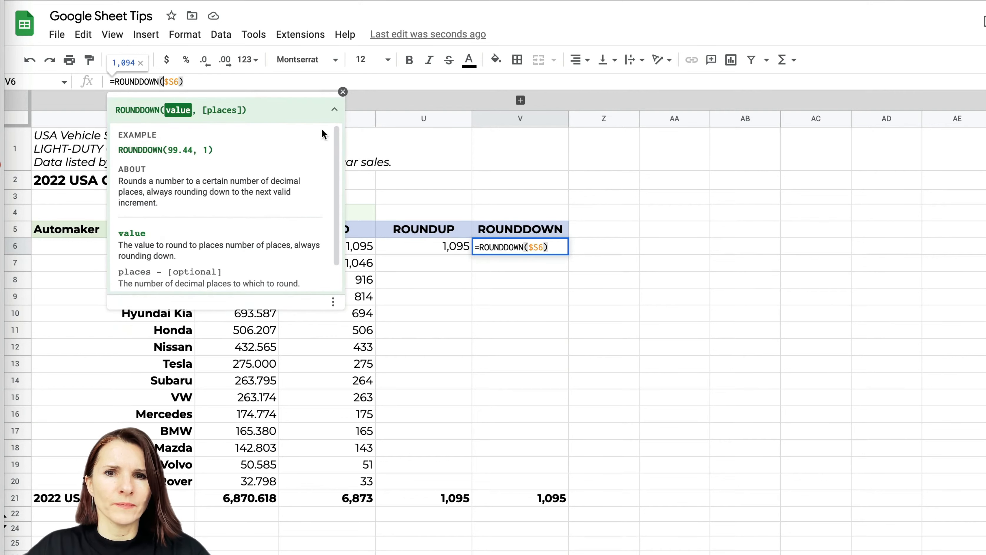
key("Return")
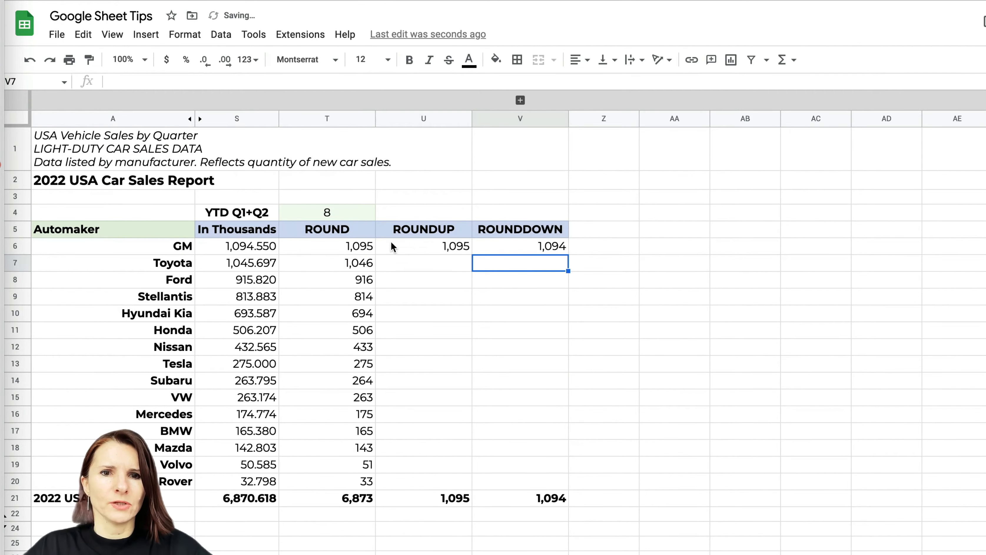
Format T6:V20 with one decimal place and fill the U6 and V6 formulas down through row 20
left_click_drag(364, 246, 511, 459)
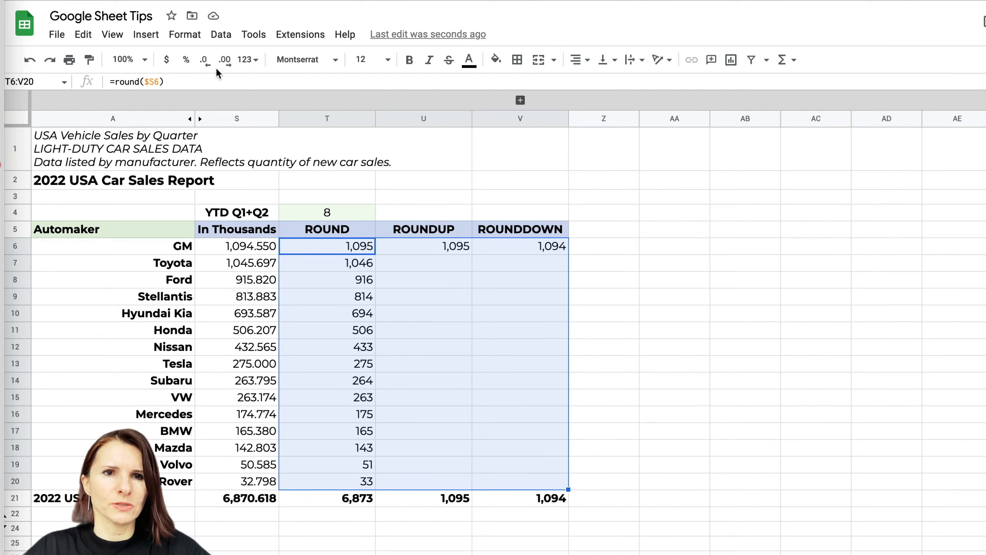
left_click(205, 61)
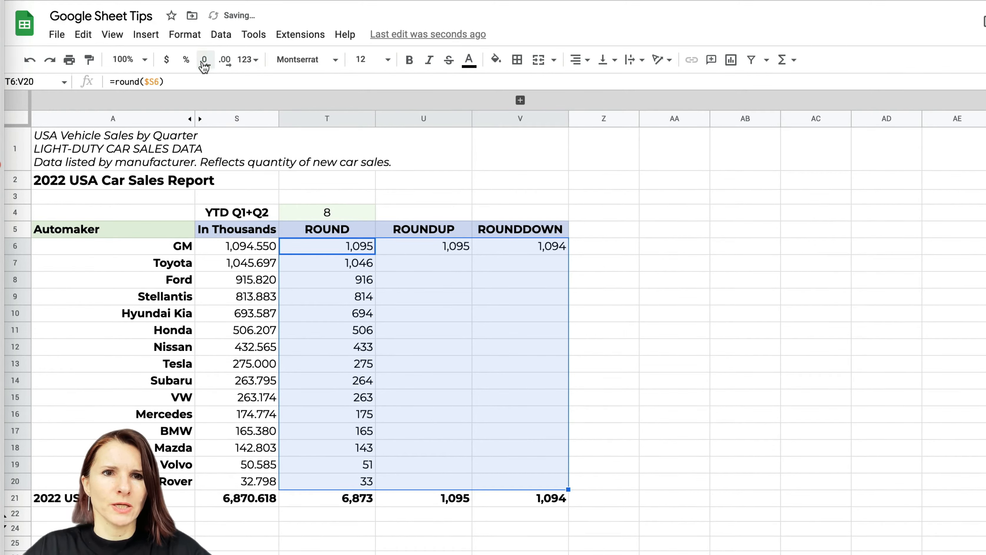
left_click(224, 62)
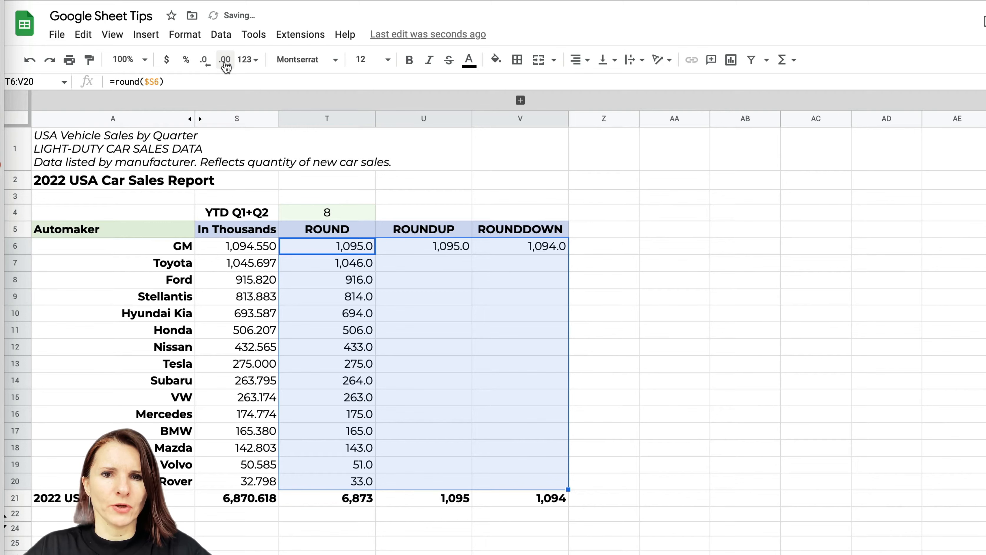
left_click_drag(460, 247, 551, 477)
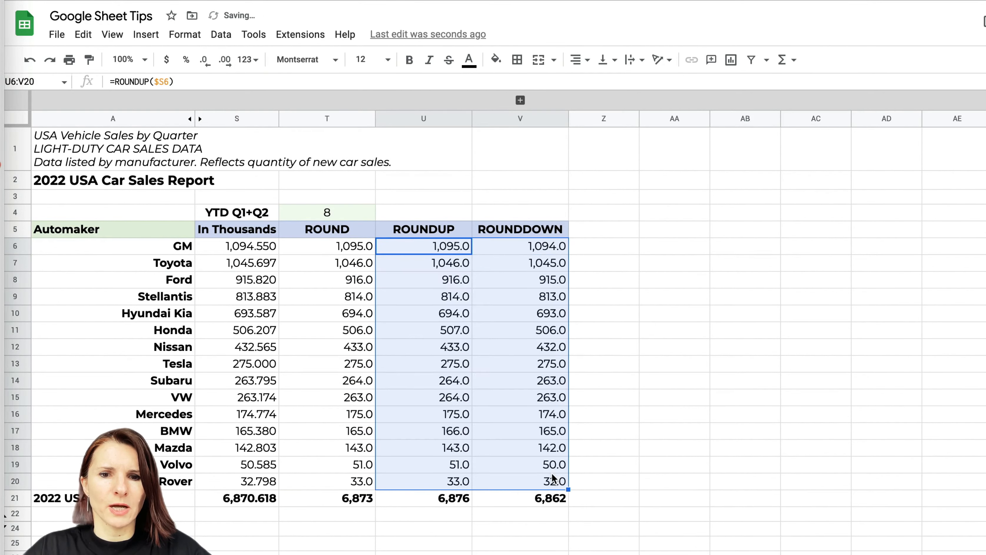
Compare GM's sales in thousands in S6 with its ROUND, ROUNDUP and ROUNDDOWN results
left_click(371, 245)
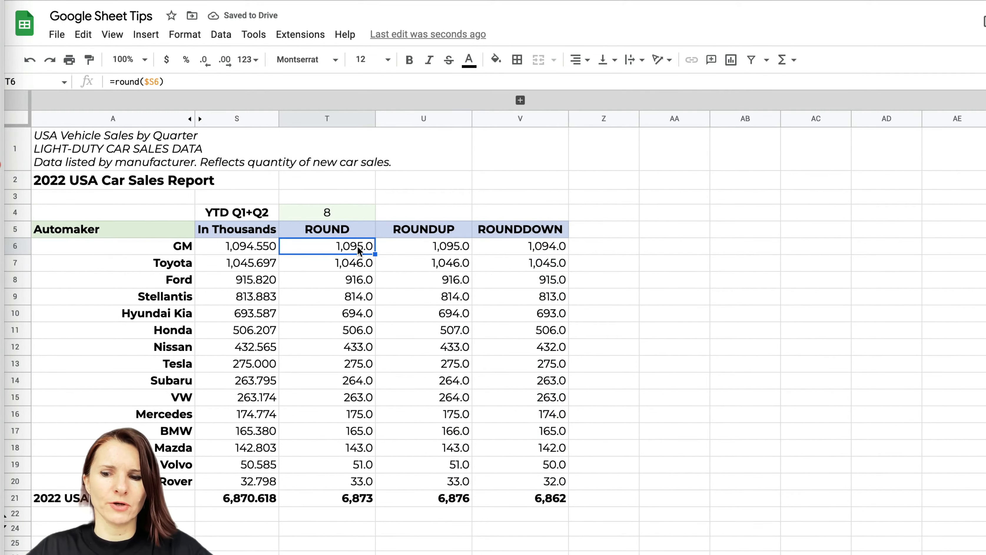
key("Left")
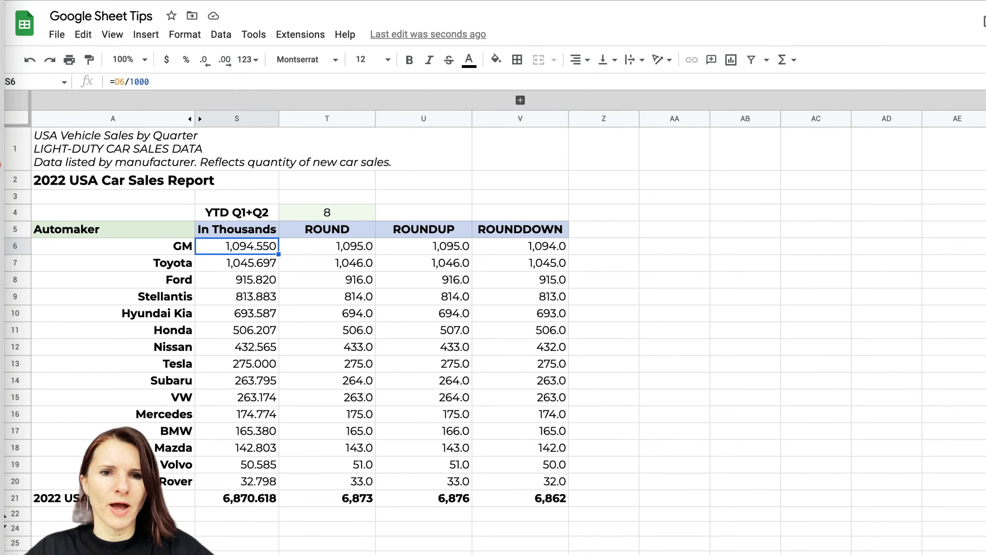
key("Right")
key("Right")
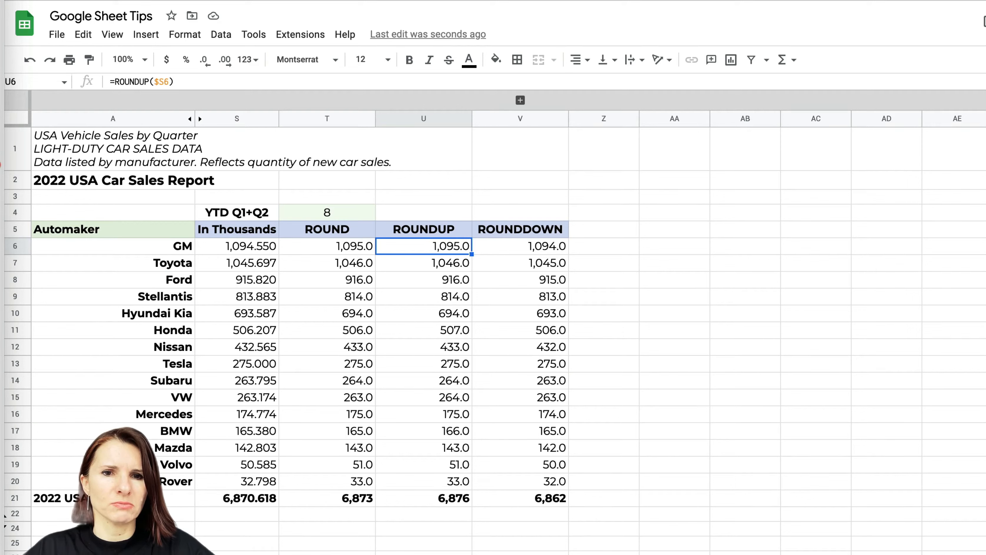
key("Right")
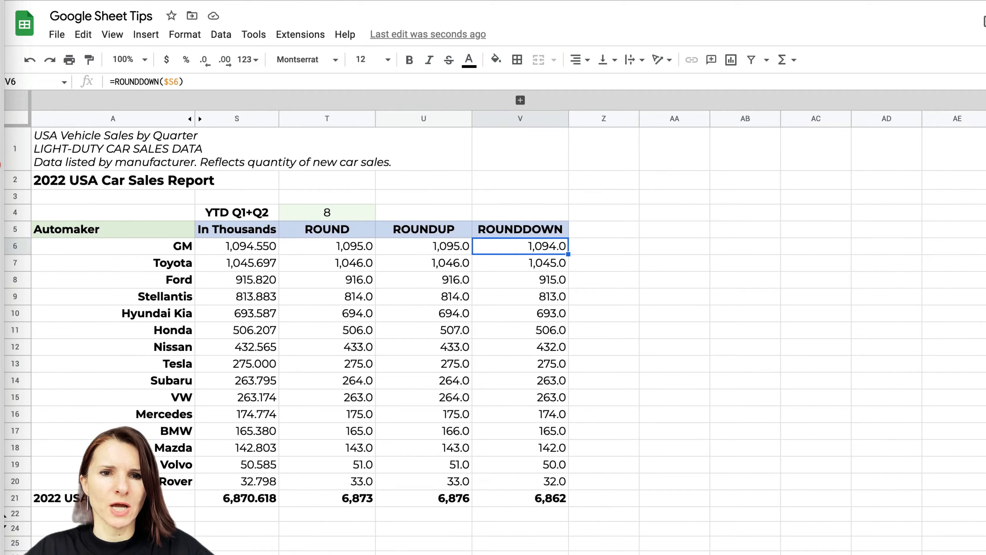
key("Left")
key("Left")
key("Left")
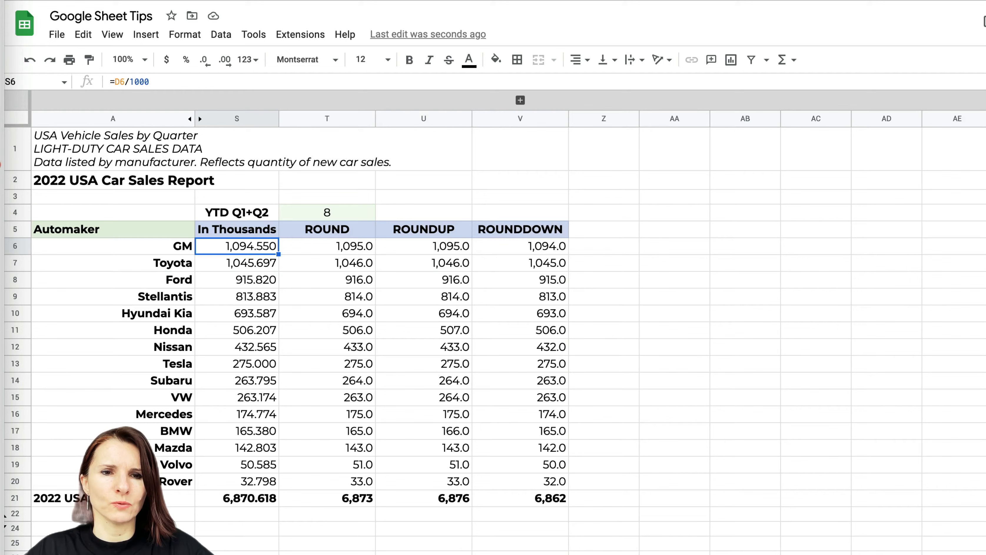
Examine the rounded values of the other automakers down to the totals row
key("Down")
key("Down")
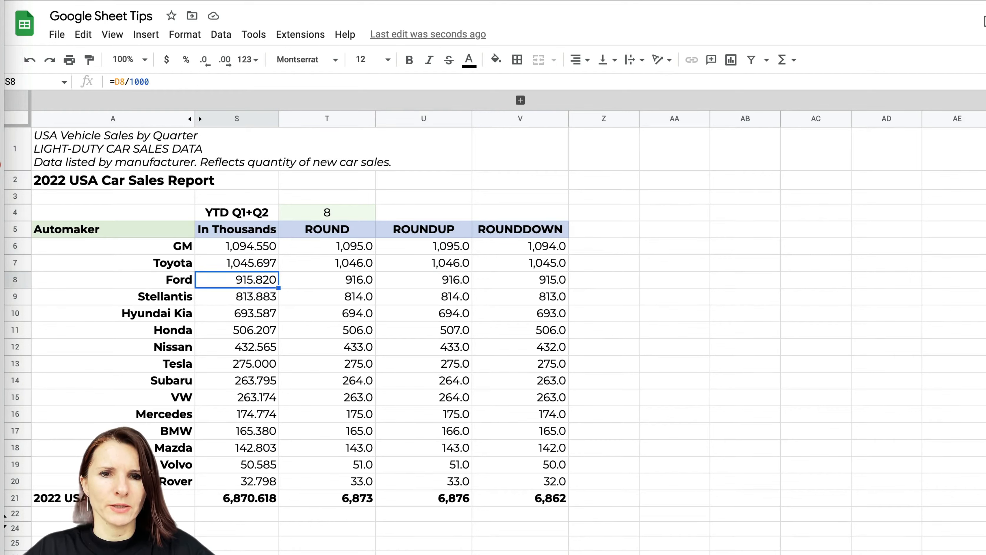
key("Down")
key("Down")
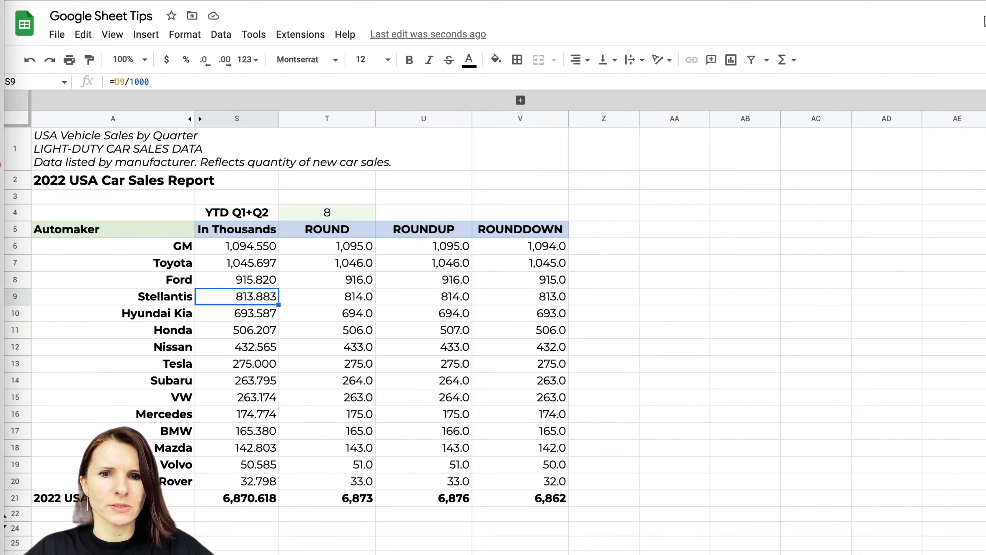
key("Right")
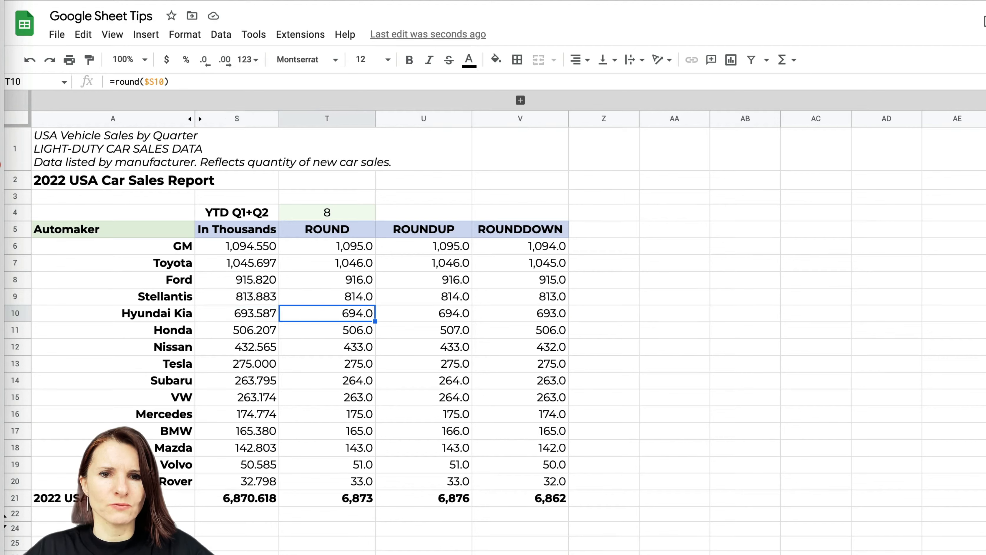
key("Down")
key("Down")
key("Down")
key("Down")
key("Down")
key("Down")
key("Down")
key("Down")
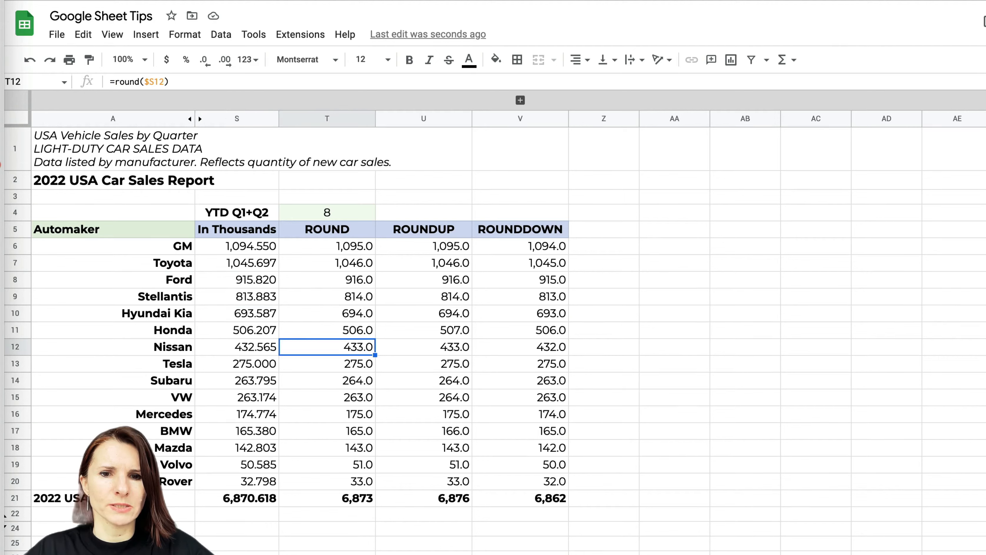
key("Right")
key("Right")
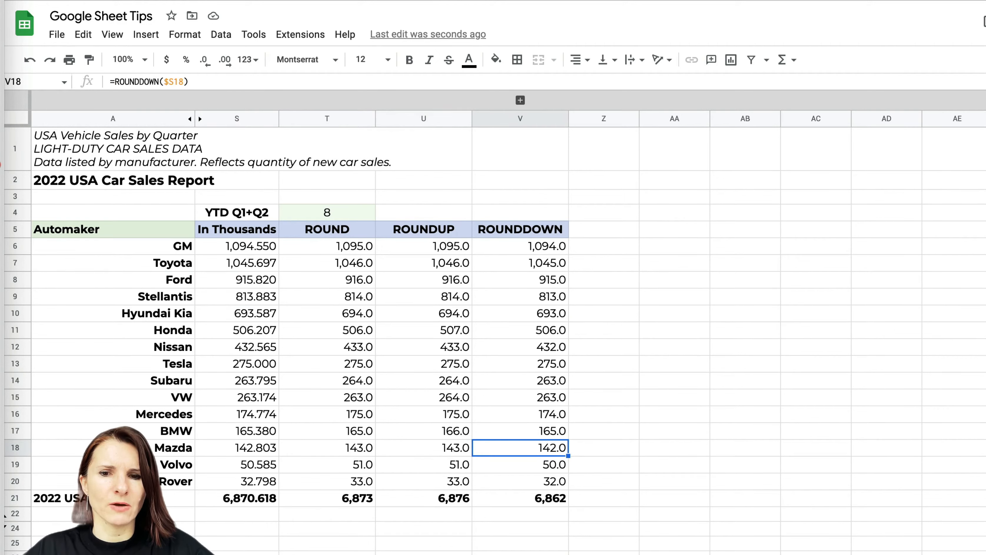
key("Down")
key("Down")
key("Left")
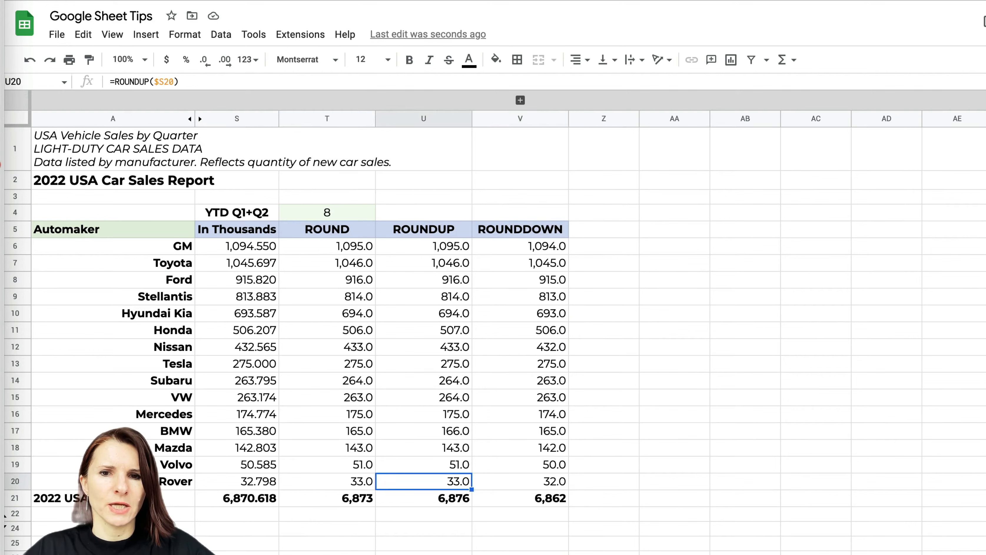
key("Up")
key("Up")
key("Down")
key("Down")
key("Down")
key("Down")
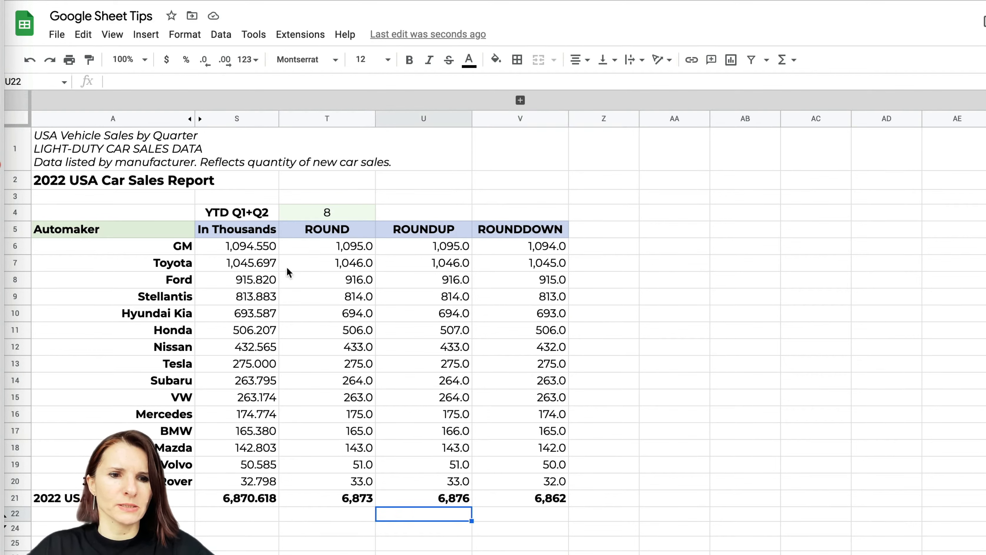
left_click(589, 430)
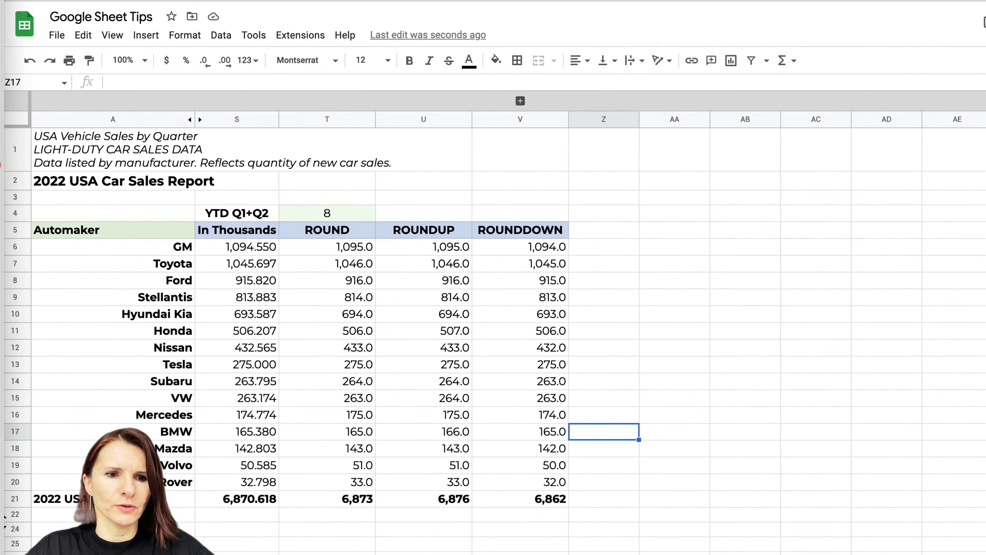
Unhide row 23 and inspect the formula in V23 for the difference between the ROUNDUP and ROUNDDOWN totals
left_click(18, 520)
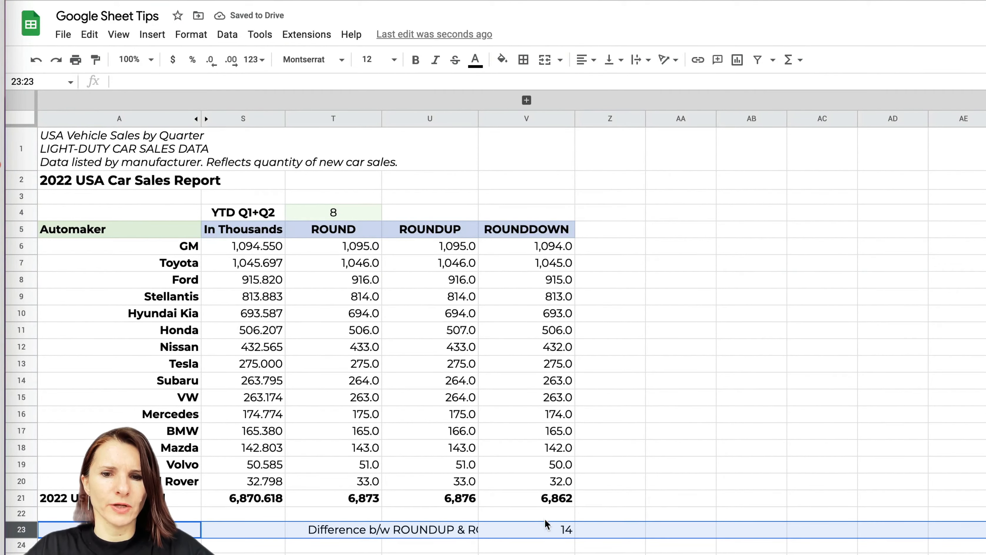
left_click(547, 529)
left_click(430, 81)
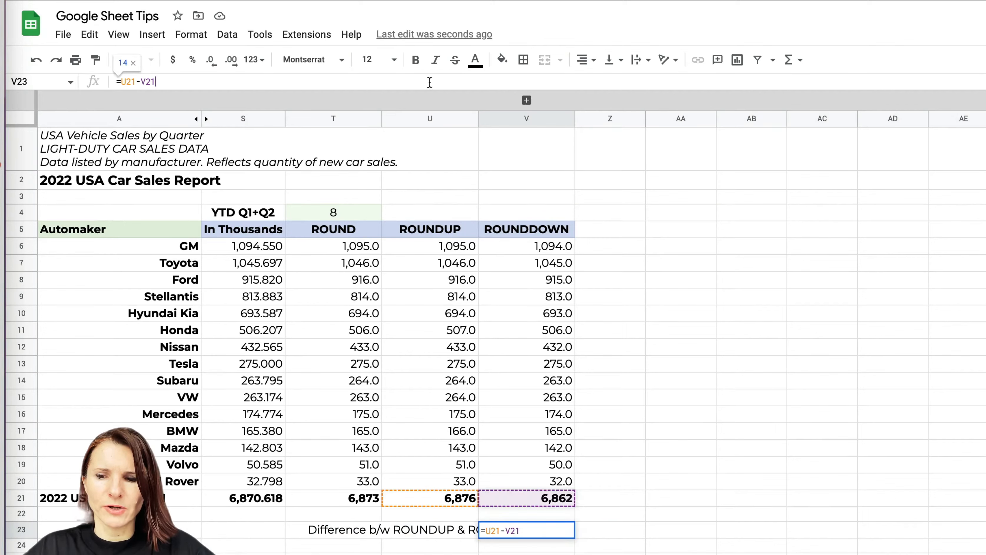
key("Return")
left_click(558, 530)
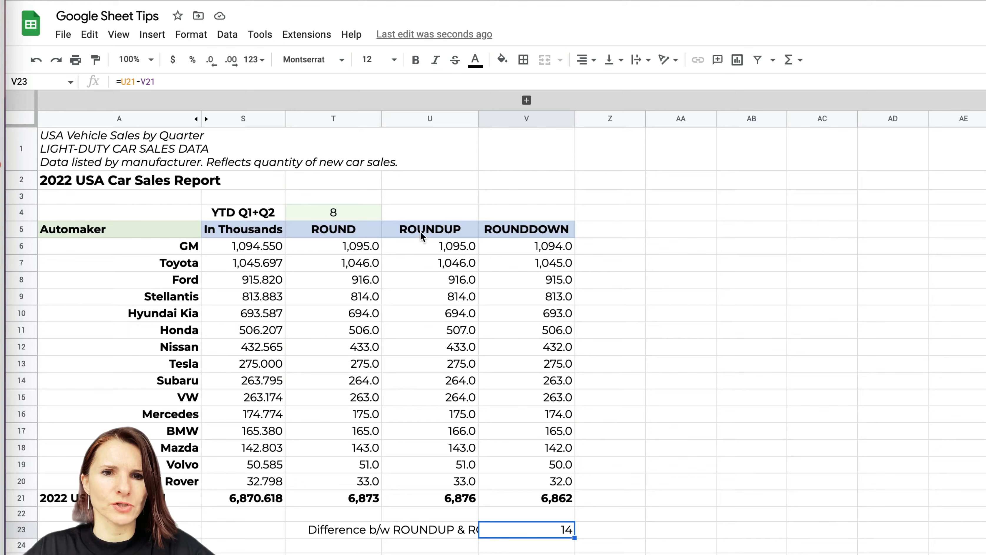
Change the formula in T6 to =round($S6,-1) and fill it down through T20
left_click(355, 248)
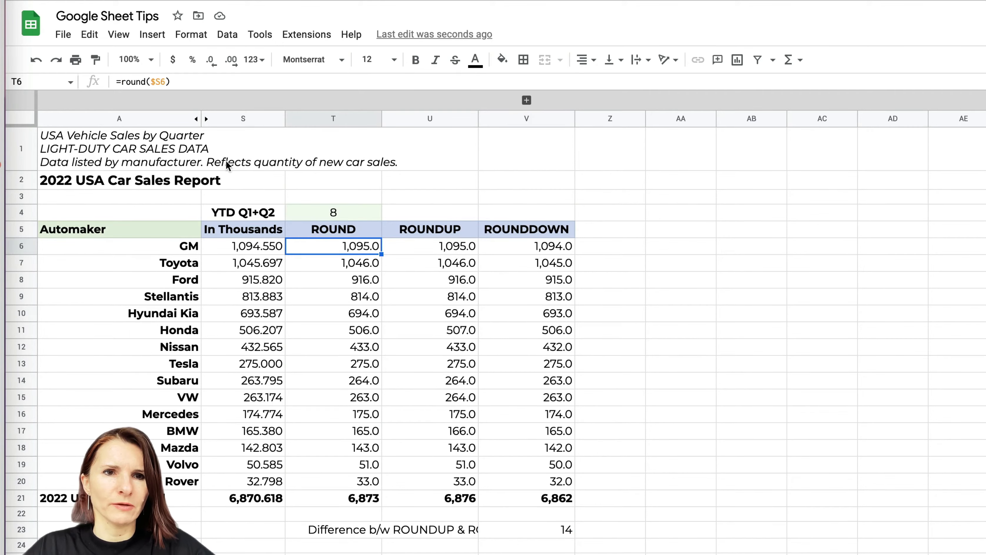
left_click(167, 81)
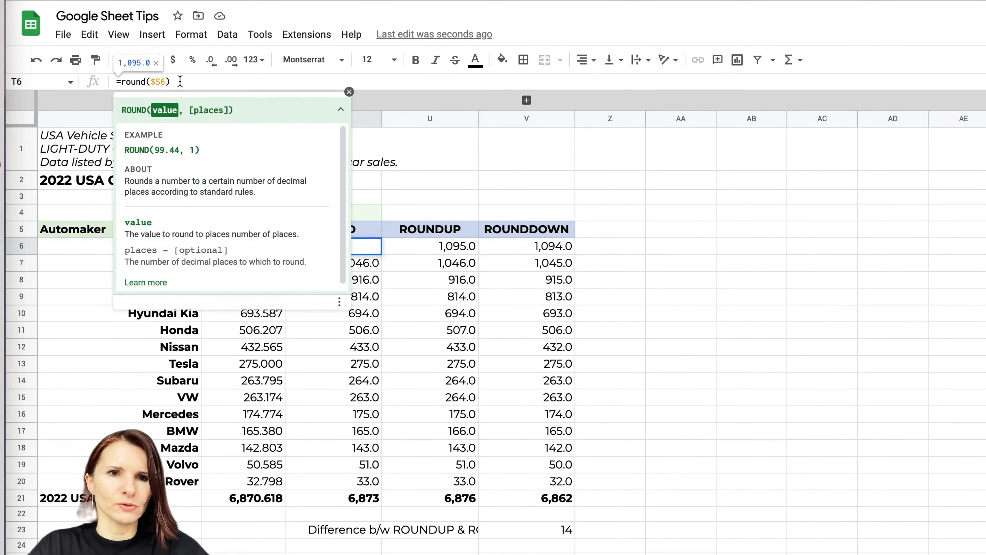
type(",")
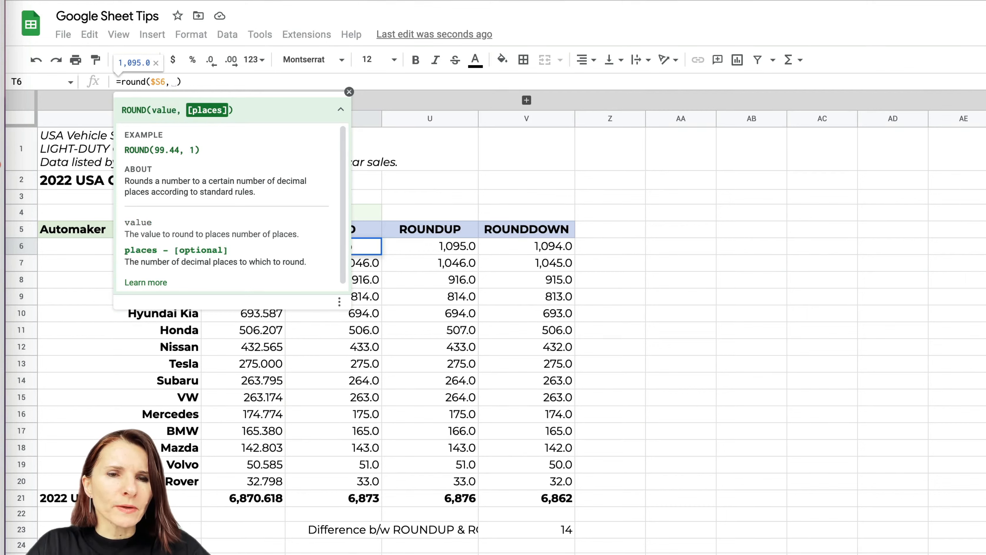
type("-1")
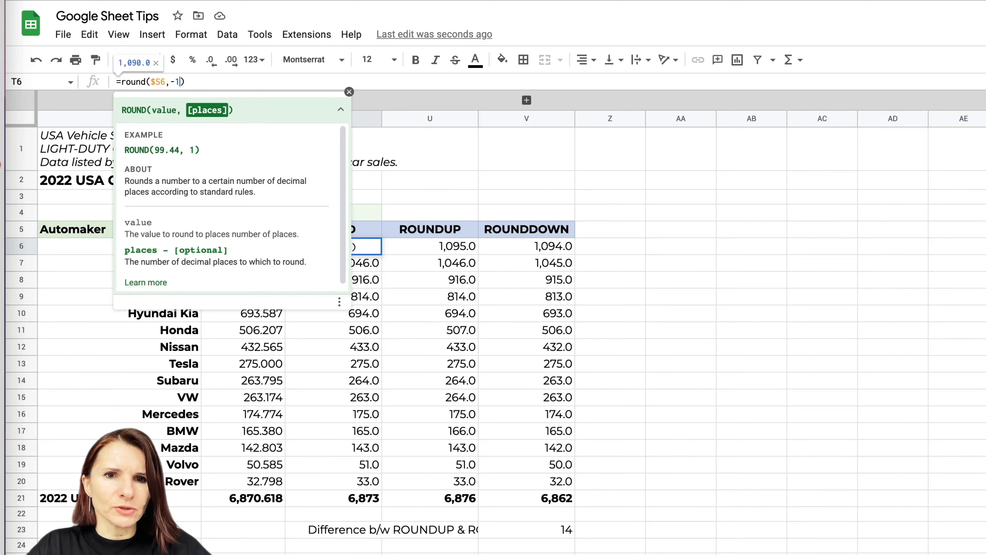
key("Return")
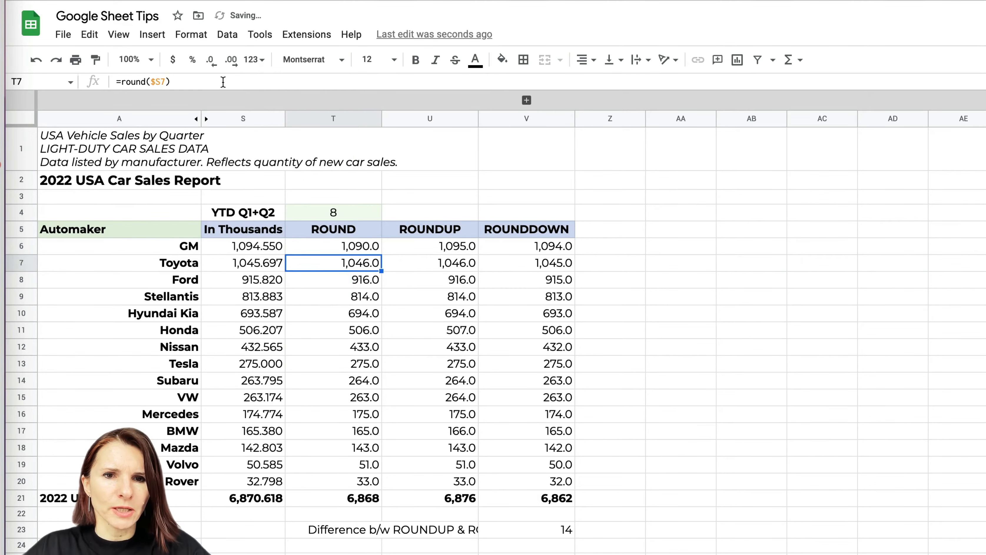
left_click(369, 248)
left_click_drag(381, 253, 381, 483)
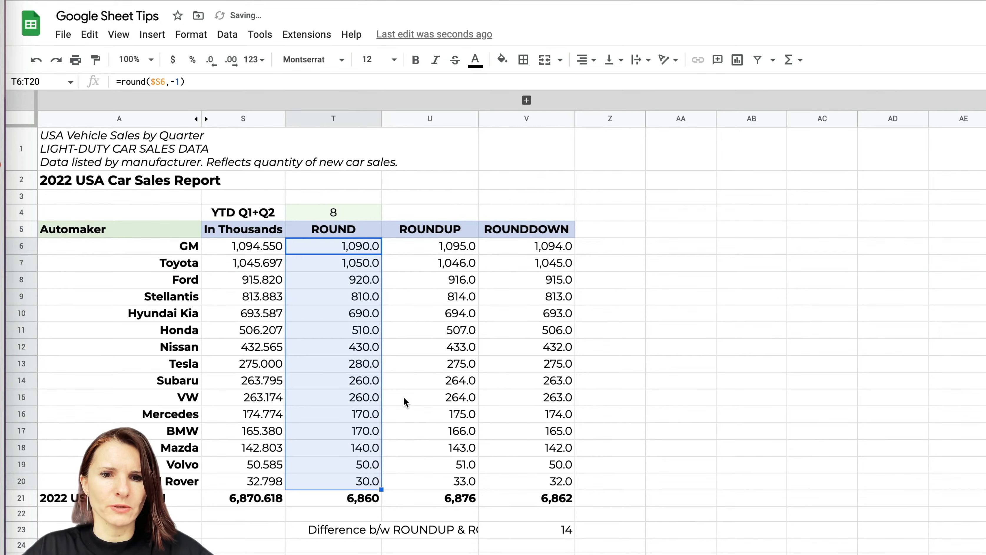
Change GM's ROUNDUP formula in U6 to =ROUNDUP($S6,-1)
left_click(467, 251)
left_click(185, 81)
key("BackSpace")
key("BackSpace")
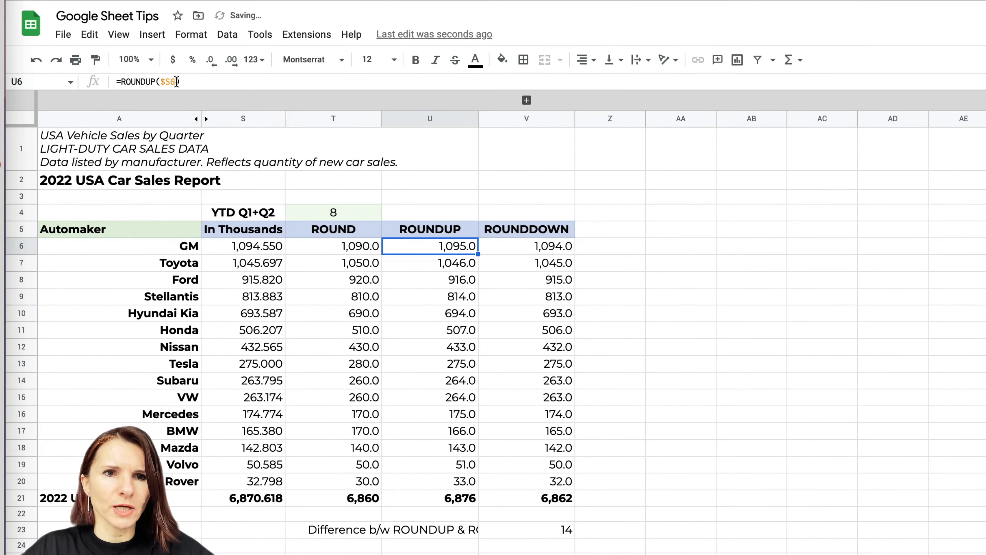
type(",1")
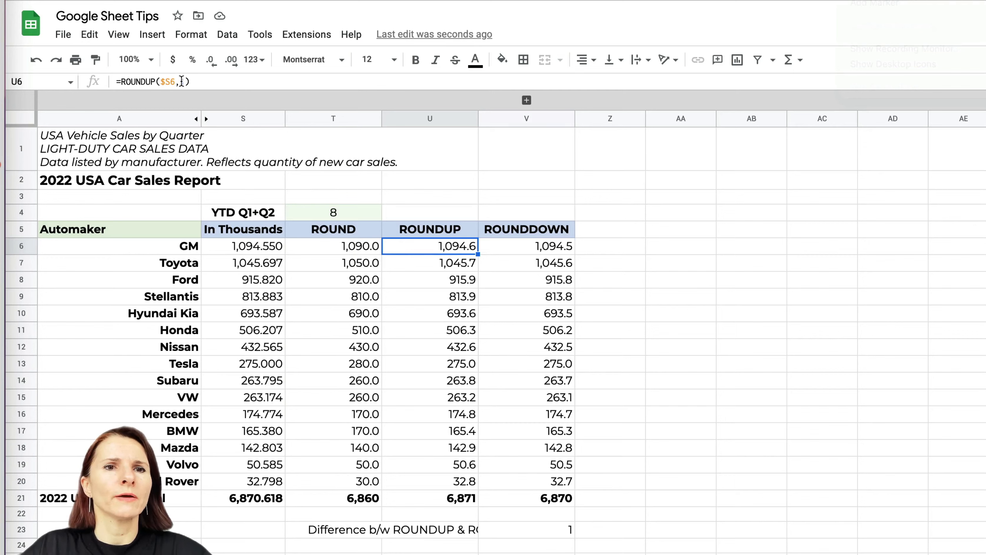
type("-")
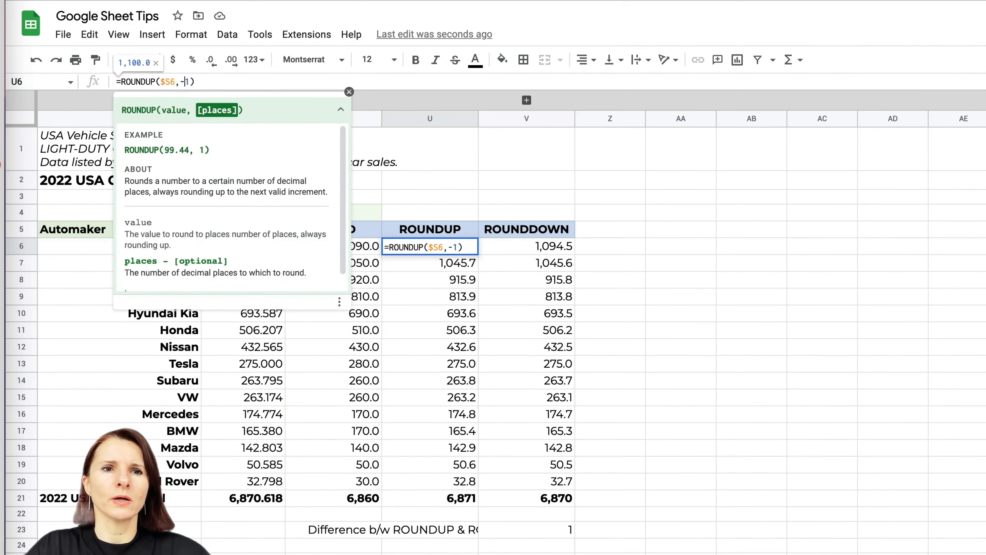
key("Return")
Change V6 to =ROUNDDOWN($S6,-1) and fill the row 6 rounding formulas down through row 20 in T6:V20
left_click(507, 246)
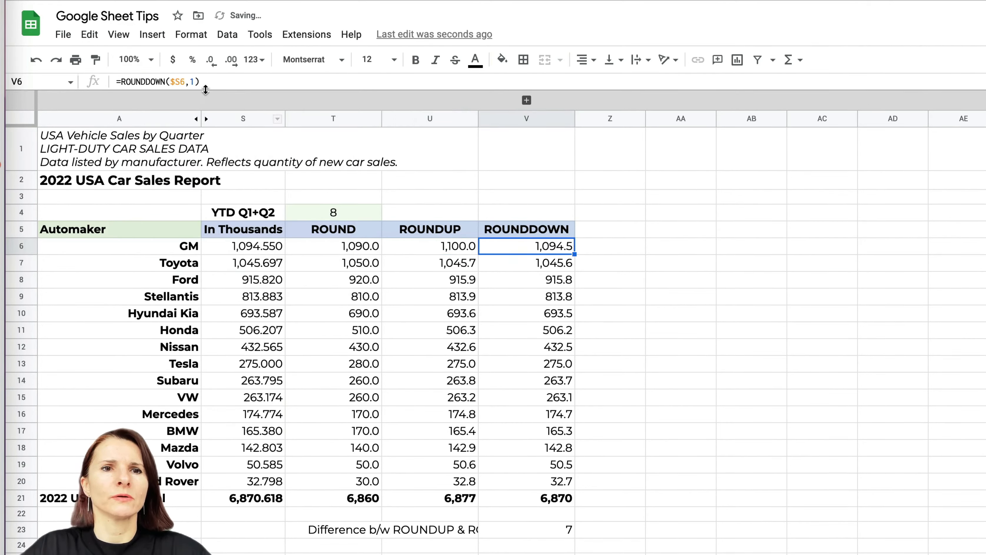
left_click(191, 81)
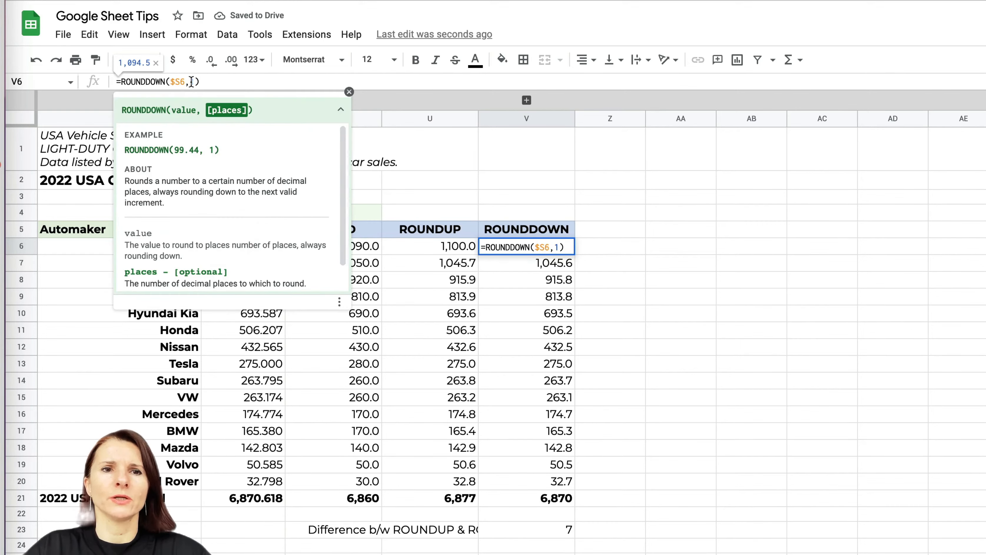
type("-")
key("Return")
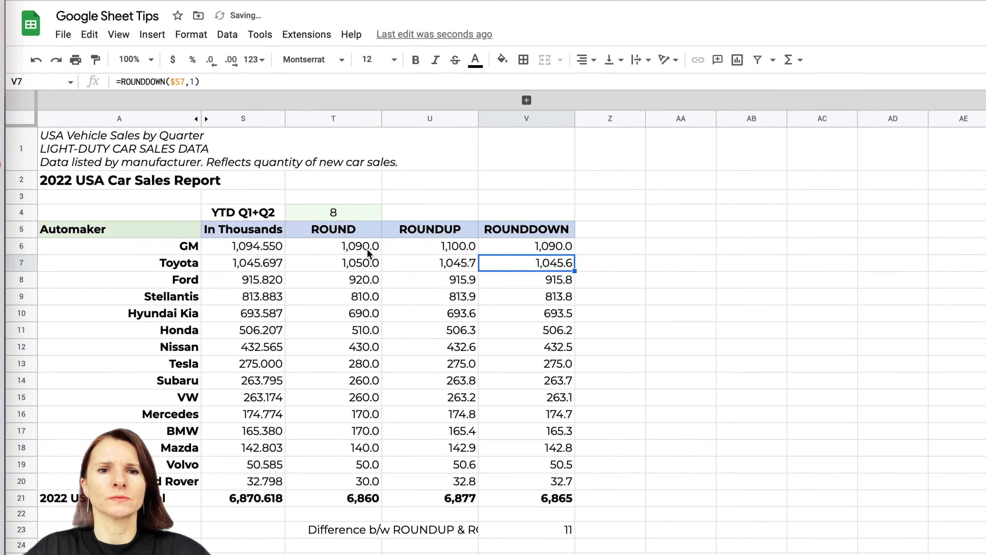
left_click_drag(368, 253, 573, 481)
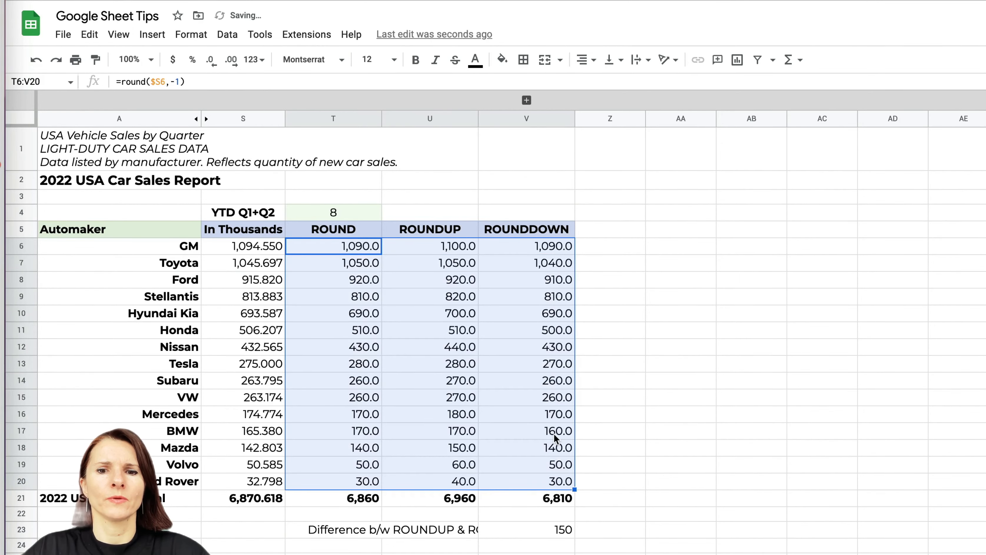
left_click(610, 385)
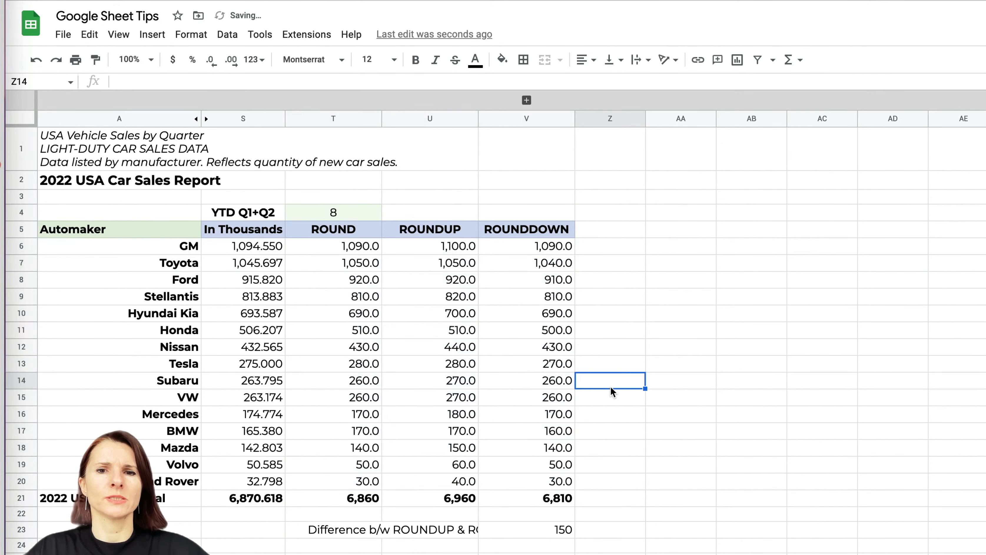
Compare GM's ROUNDUP and ROUNDDOWN results in U6 and V6, and check the totals difference in V23
left_click(467, 250)
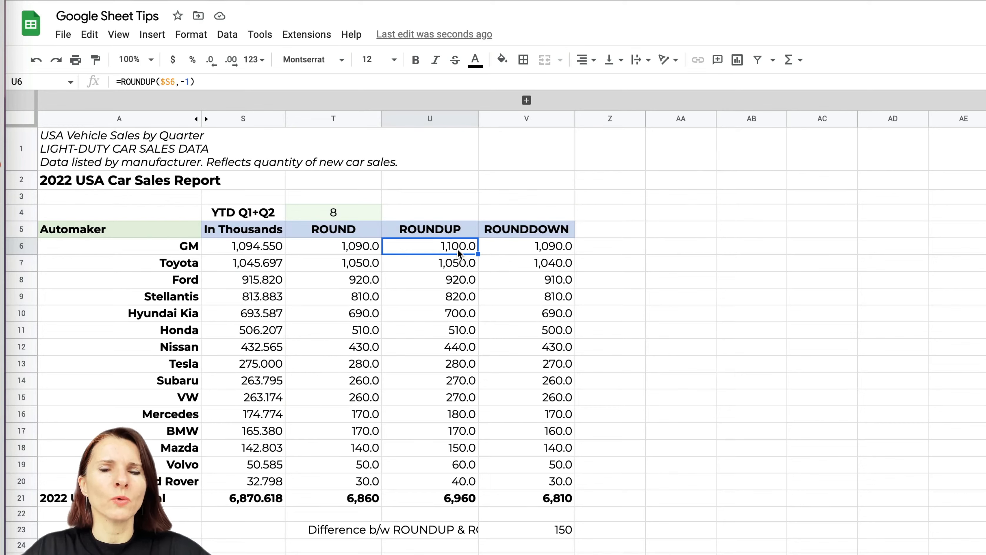
left_click(536, 251)
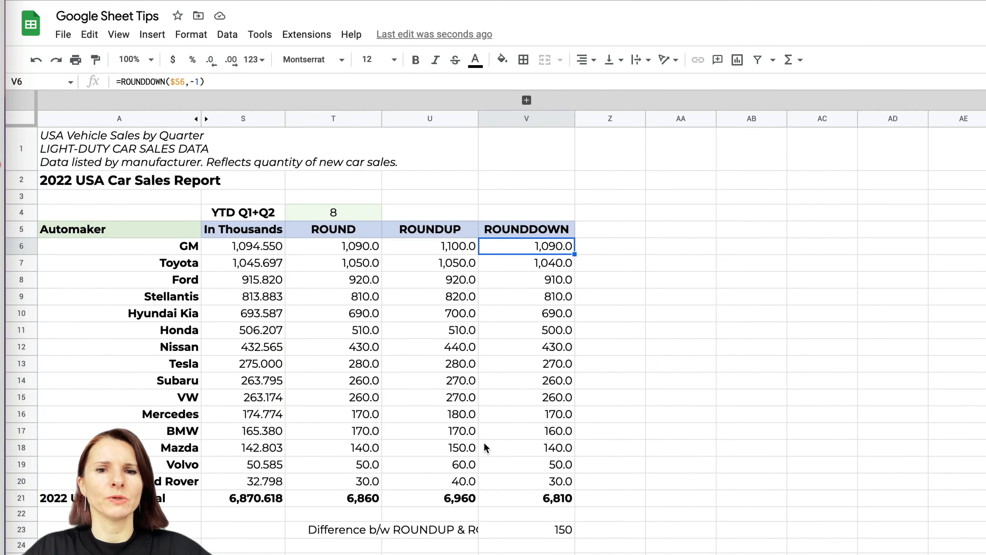
left_click(562, 531)
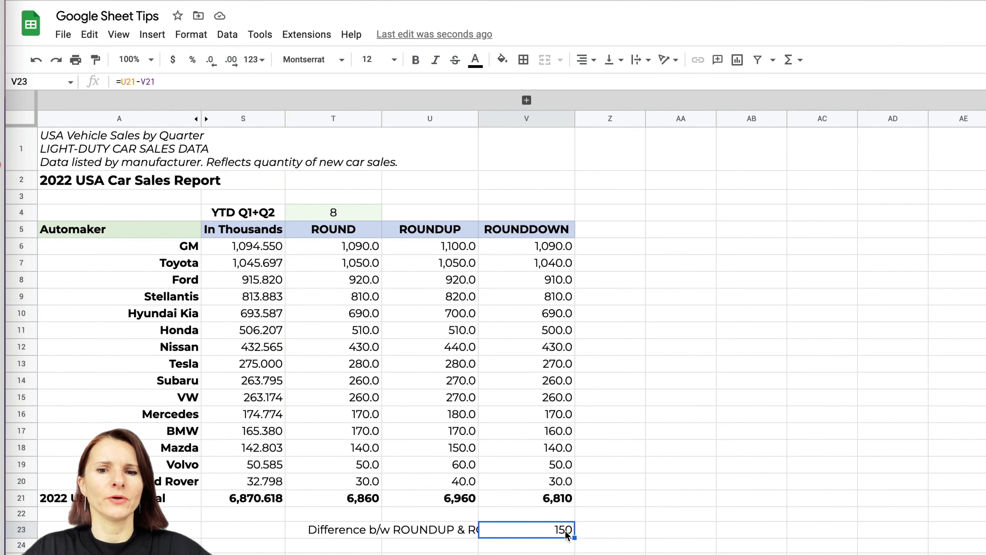
Right-align the label in U23 so the full text "Difference b/w ROUNDUP & ROUNDDOWN" shows beside V23
left_click(460, 533)
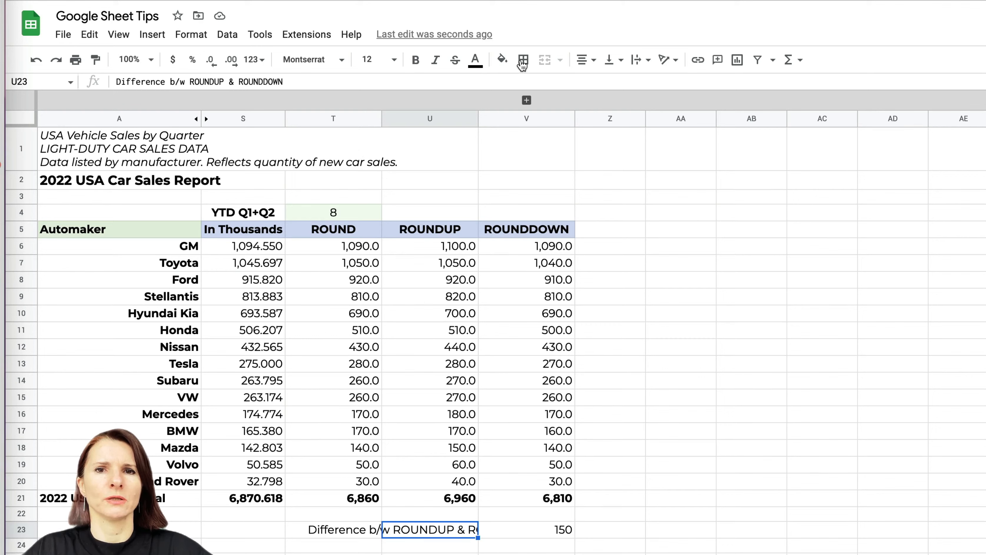
left_click(586, 59)
left_click(614, 85)
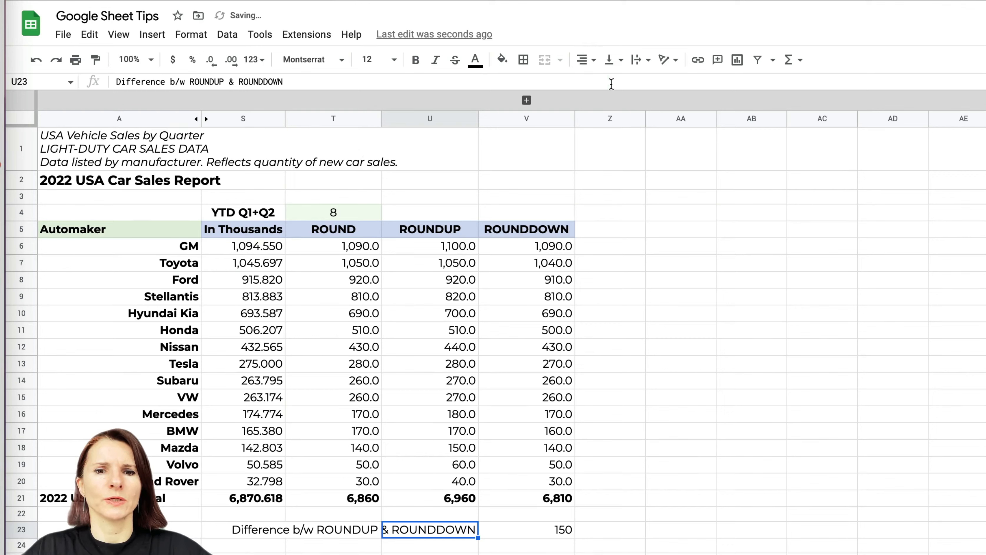
left_click(572, 532)
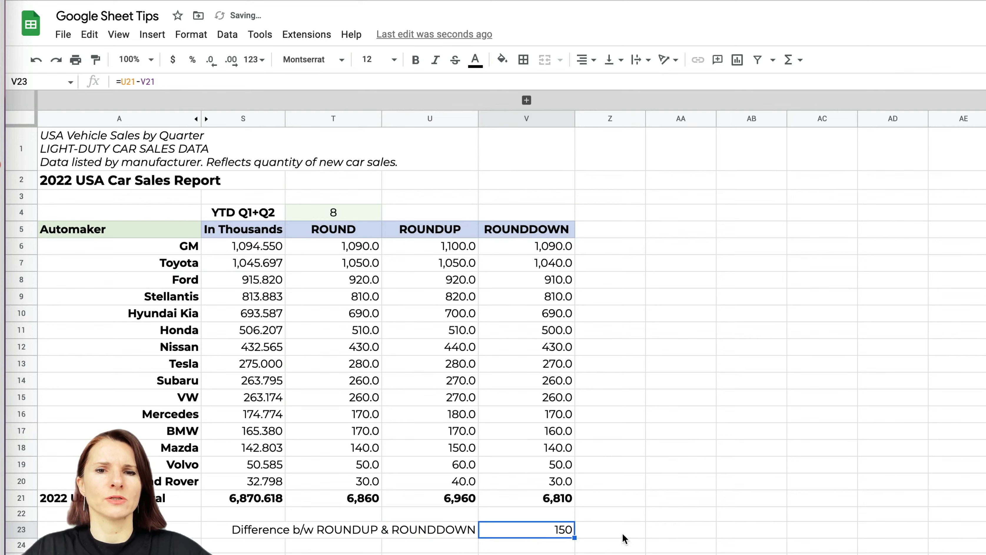
left_click(626, 529)
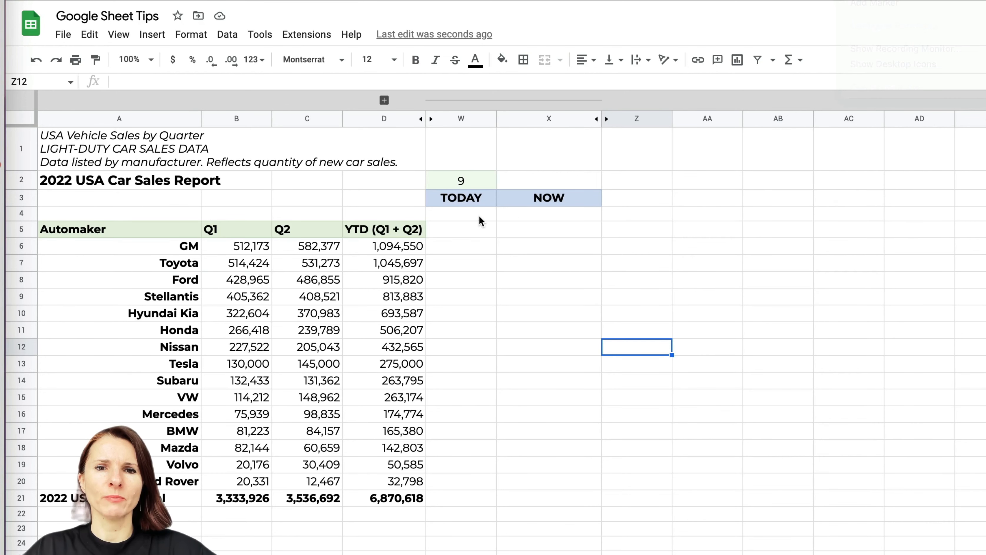
Enter =TODAY() in W4 under the TODAY header to return the current date
left_click(478, 215)
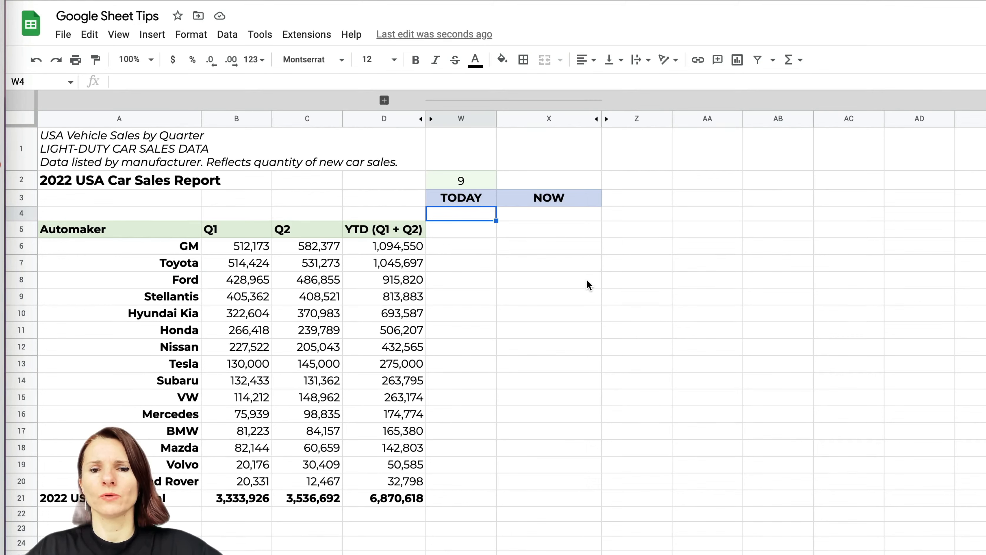
left_click(587, 211)
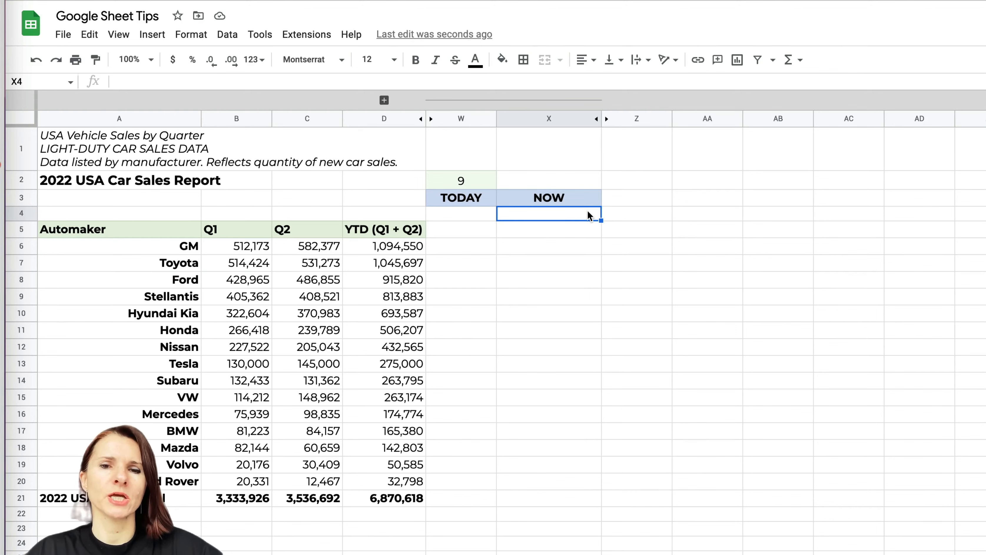
left_click(477, 217)
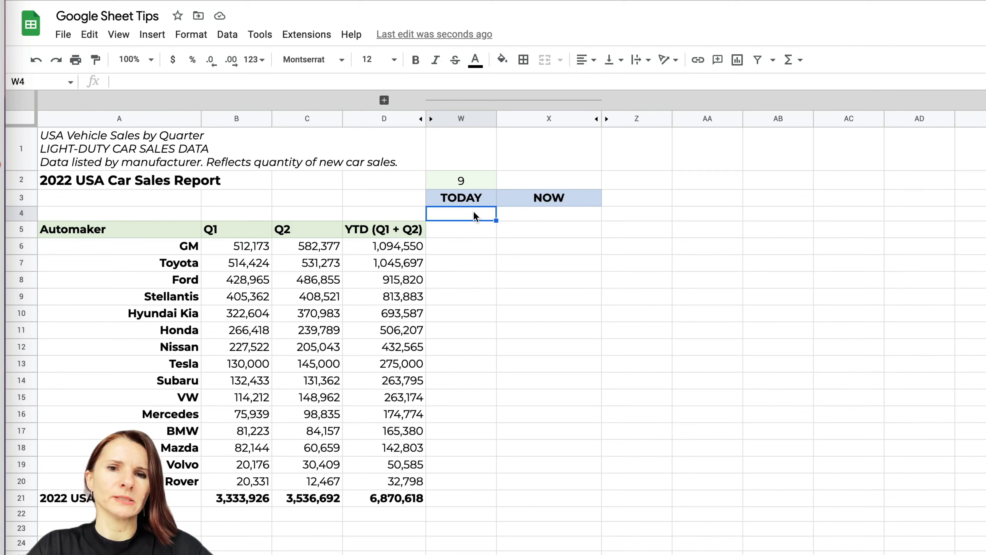
type("=tod")
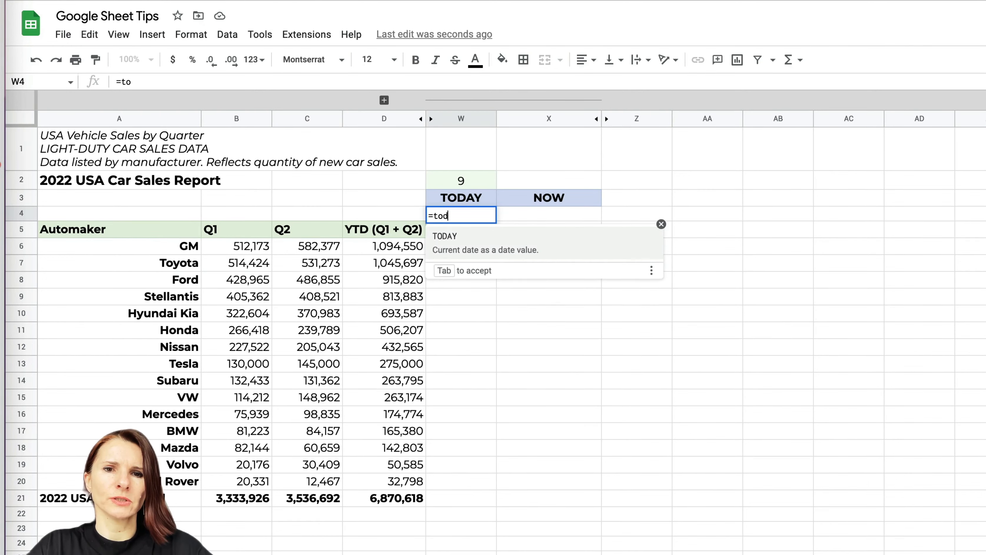
type("ay")
key("Tab")
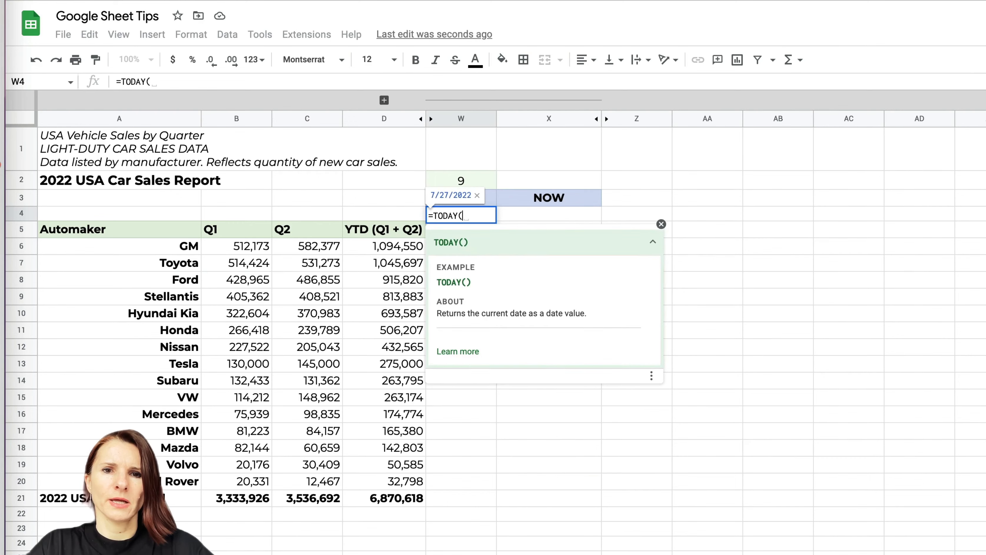
type(")")
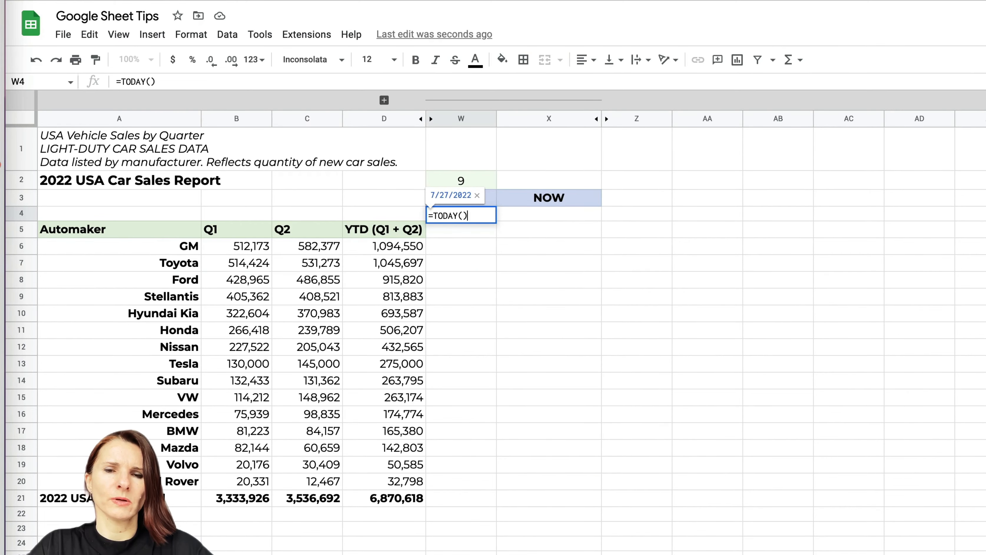
key("Return")
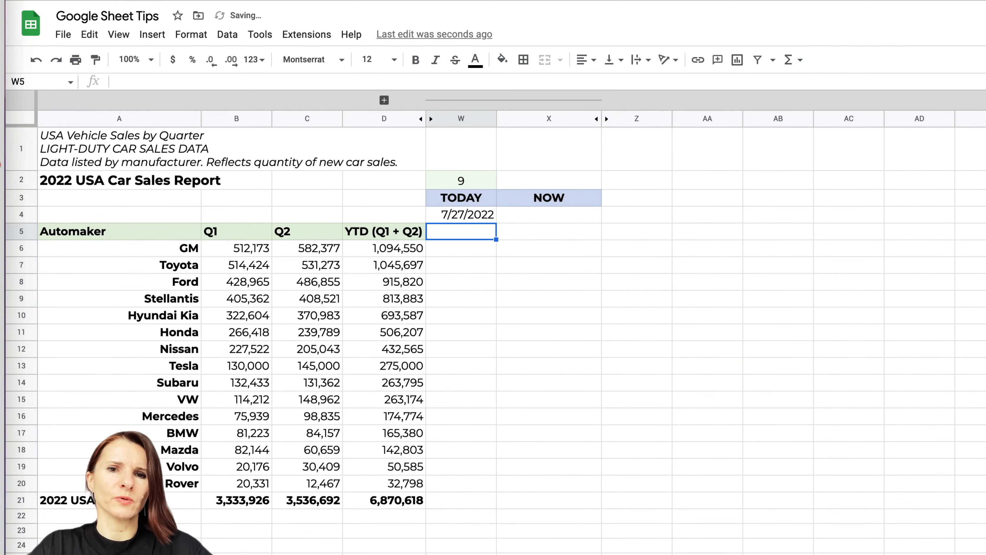
Enter =today()-7 in W5 to return the date one week before today
left_click(481, 220)
left_click(478, 237)
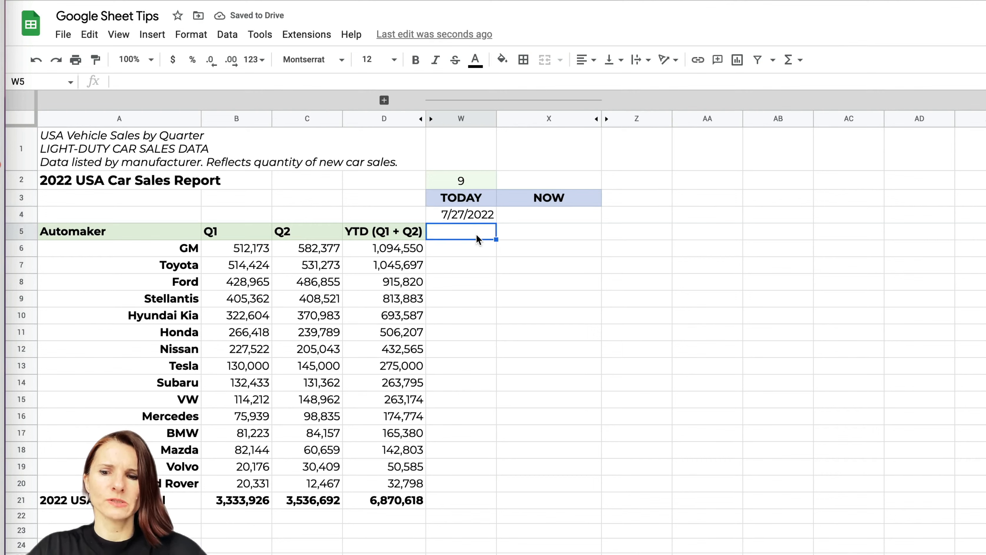
type("=")
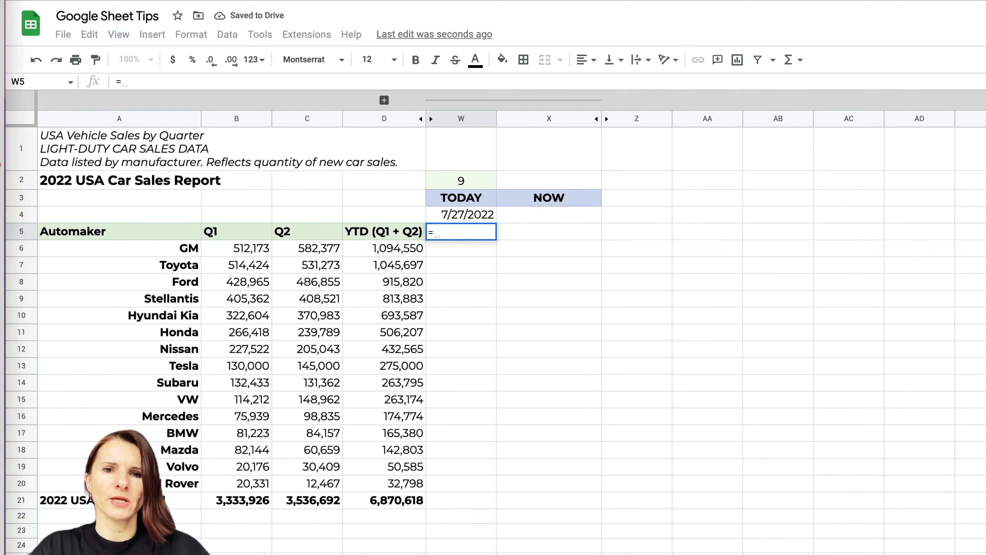
type("today()=")
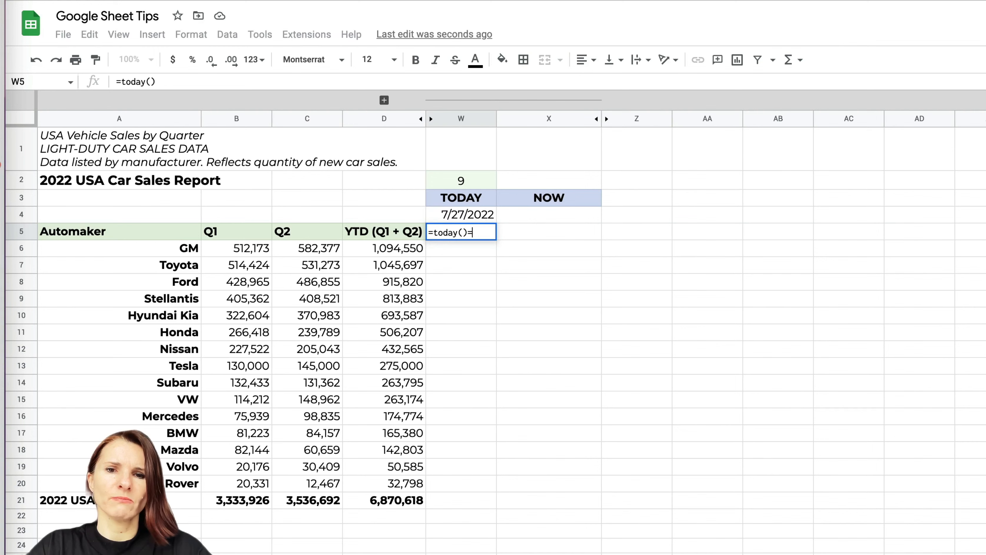
key("BackSpace")
type("-7")
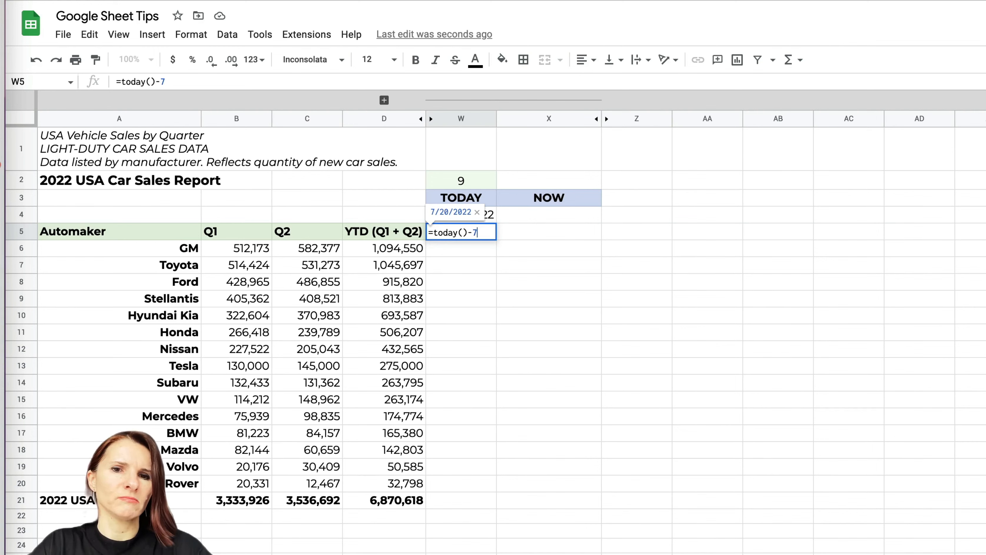
key("Return")
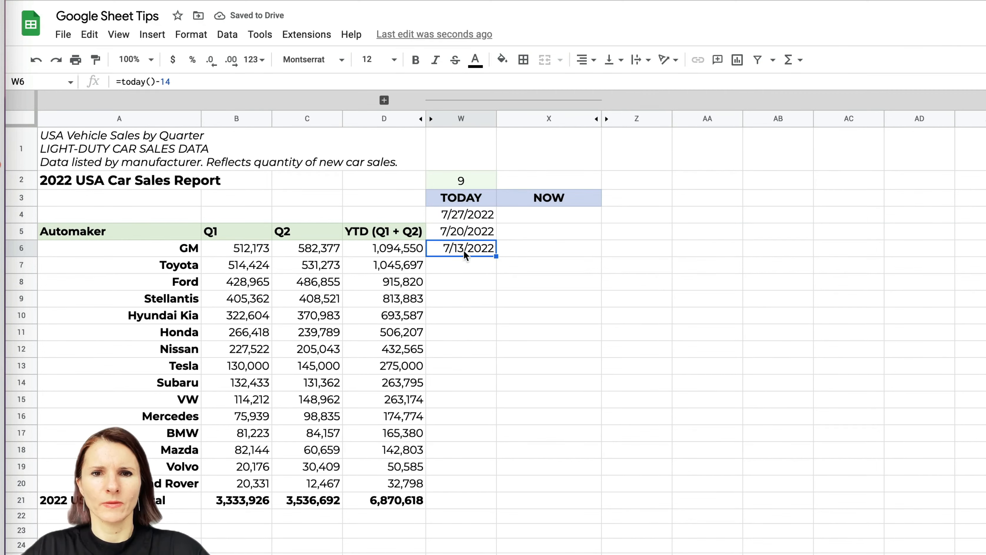
Compare the formulas in W5 and W6 that subtract days from today's date
left_click(461, 234)
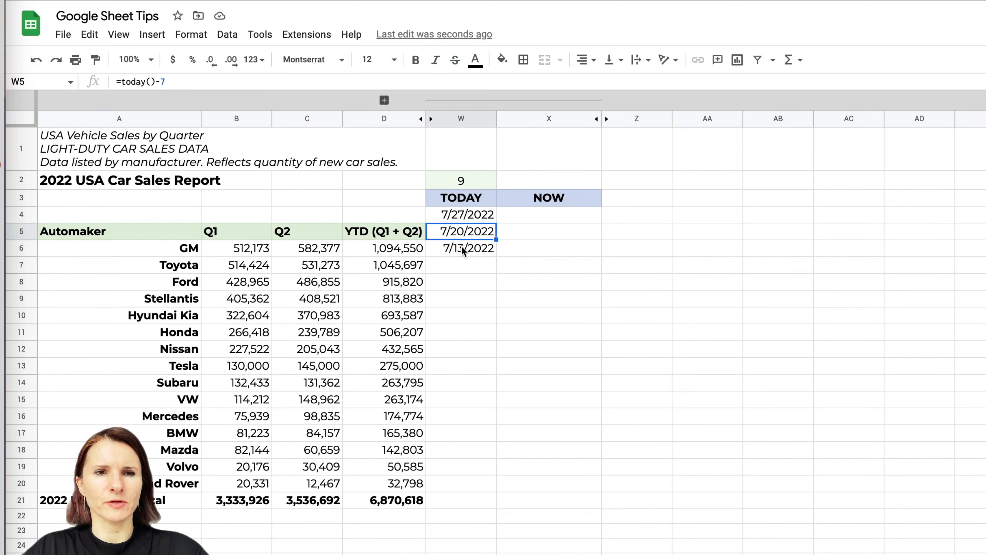
left_click(462, 246)
left_click(467, 231)
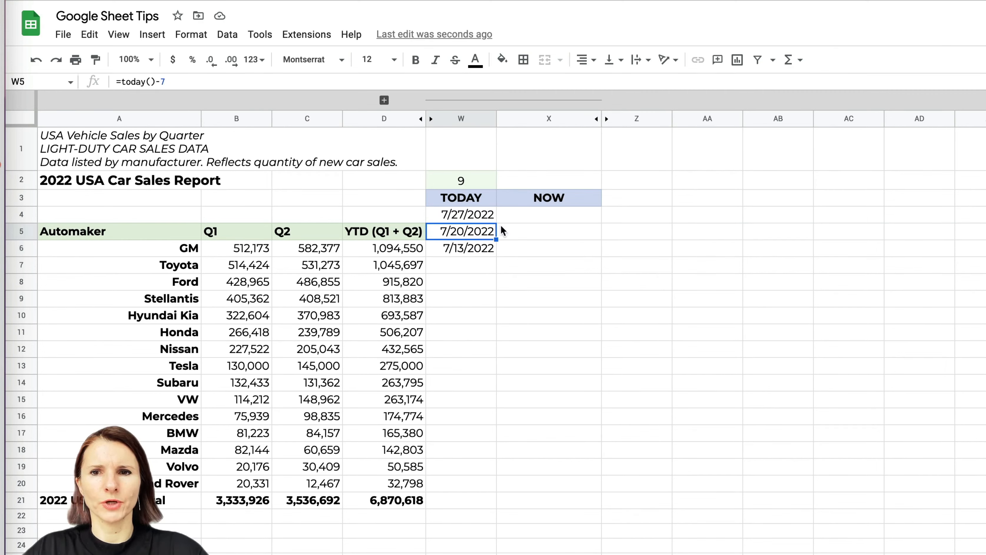
Enter 7 in AB5 as the first number of a helper column of day offsets
left_click(783, 231)
type("7")
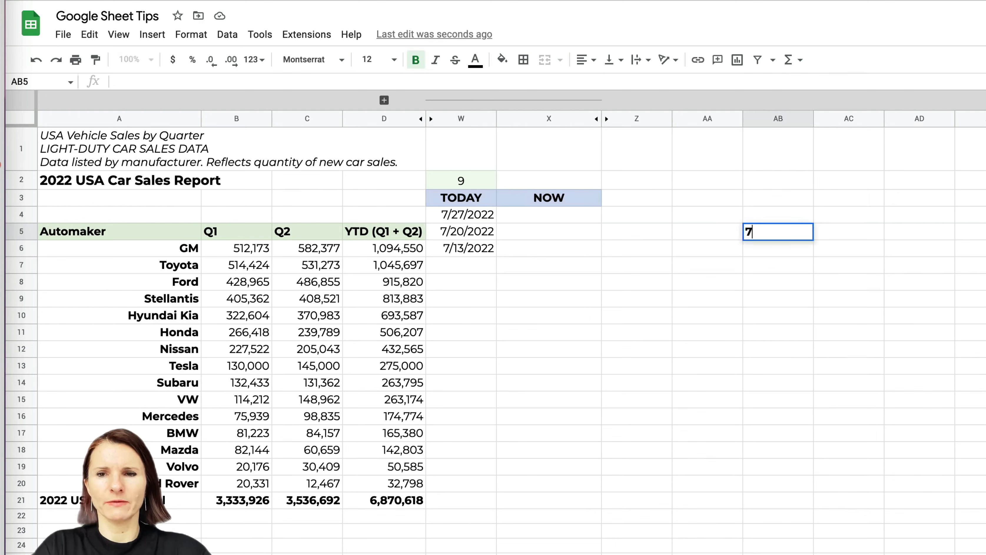
key("Return")
Enter =AB5+7 in AB6 and fill the formula down through AB9
type("=")
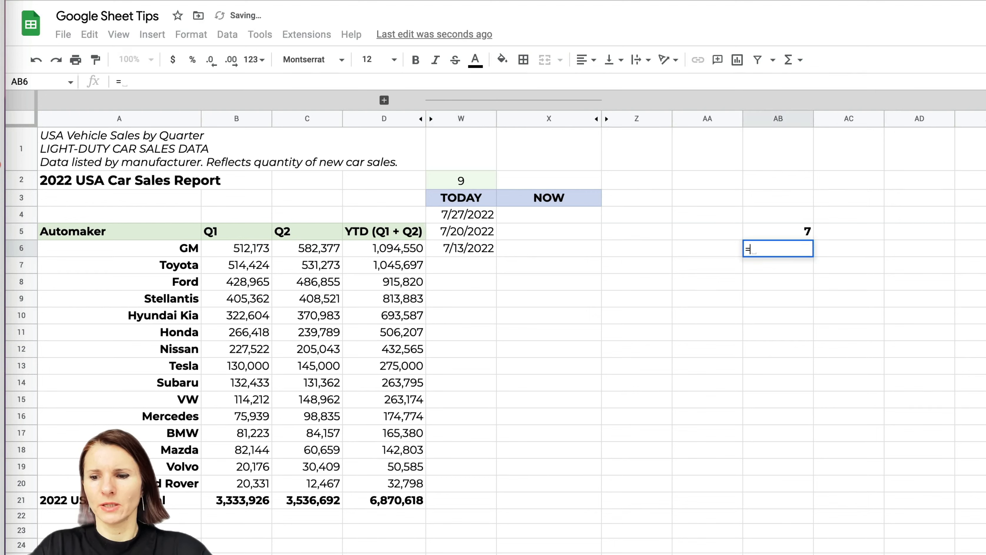
type("AB5+")
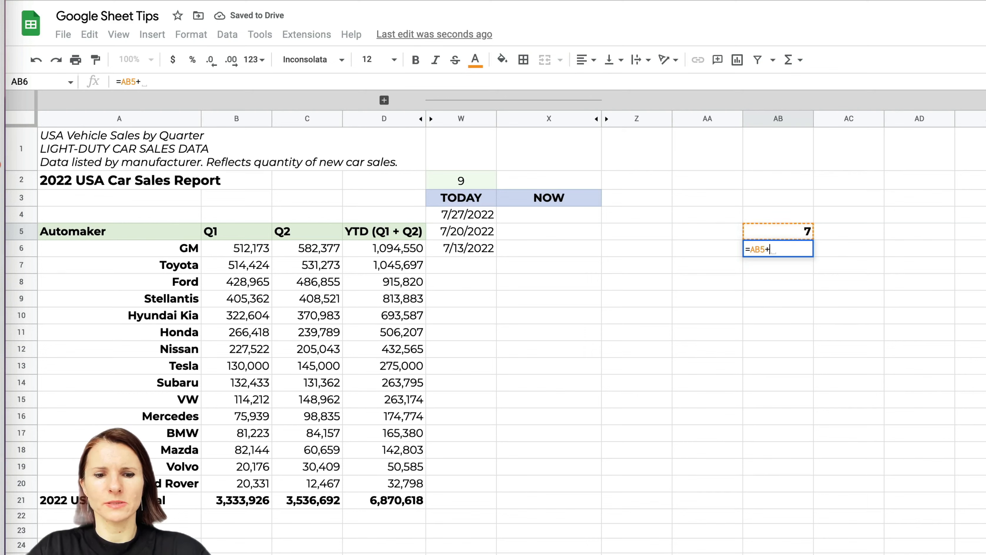
type("7")
key("Return")
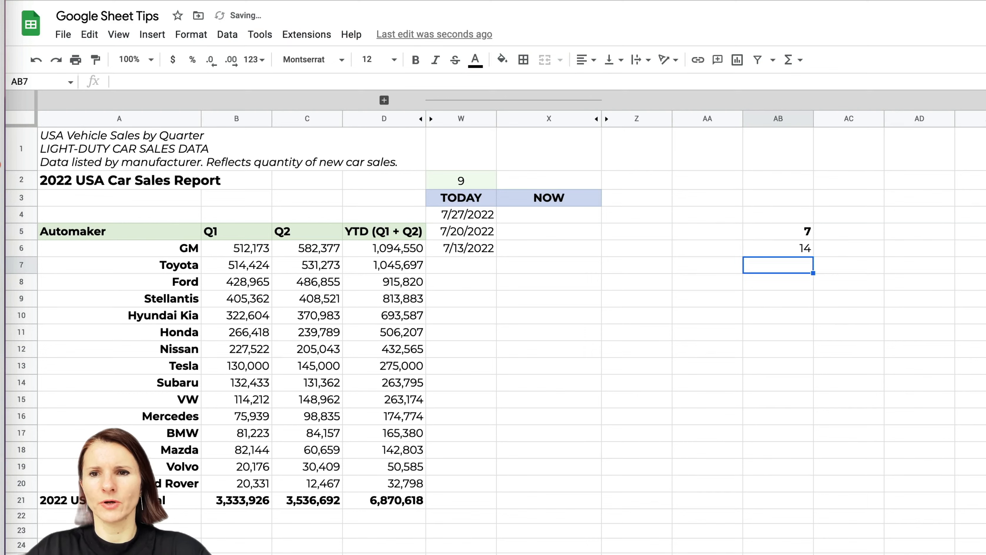
left_click(808, 249)
left_click_drag(811, 257, 811, 298)
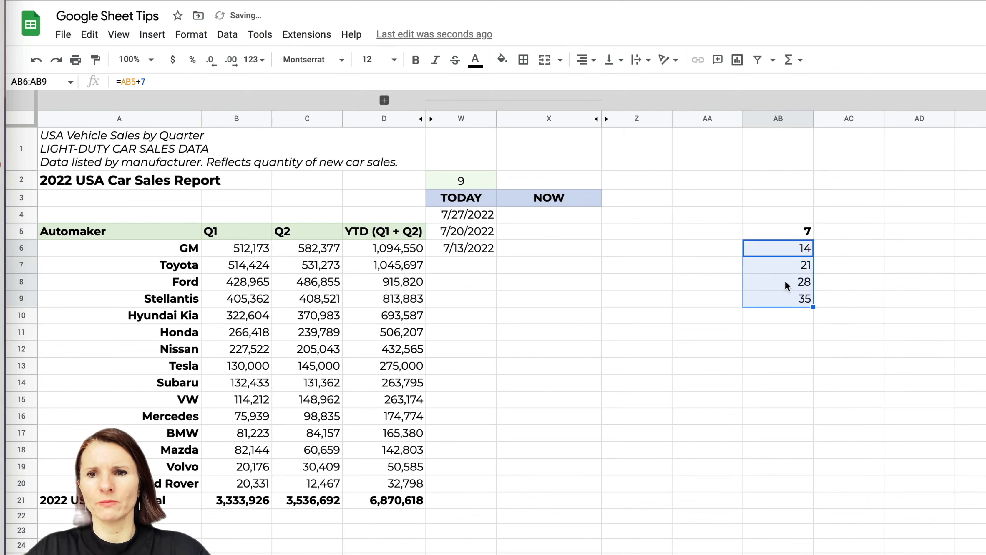
Change the formula in W5 to =today()-AB5 and fill it down through W9
left_click(460, 262)
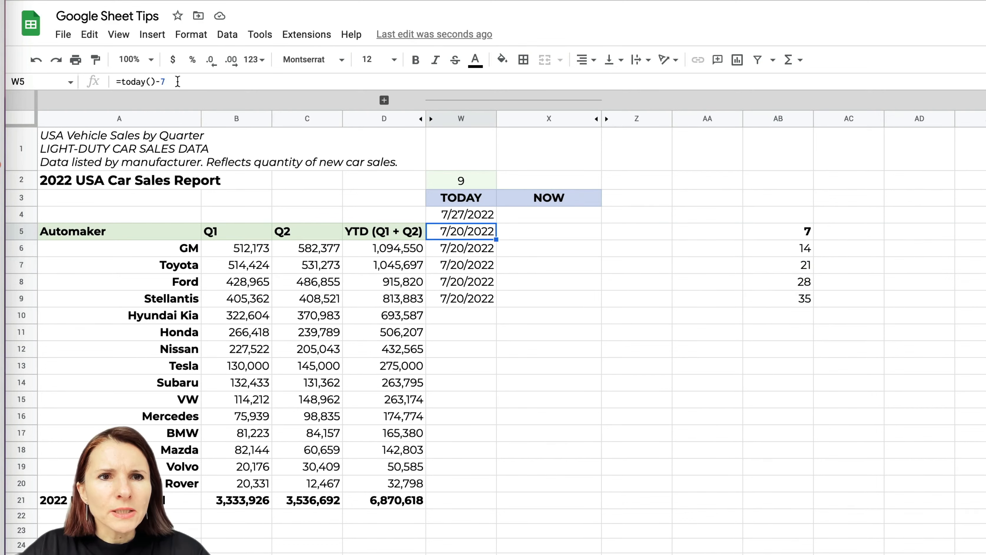
left_click(175, 82)
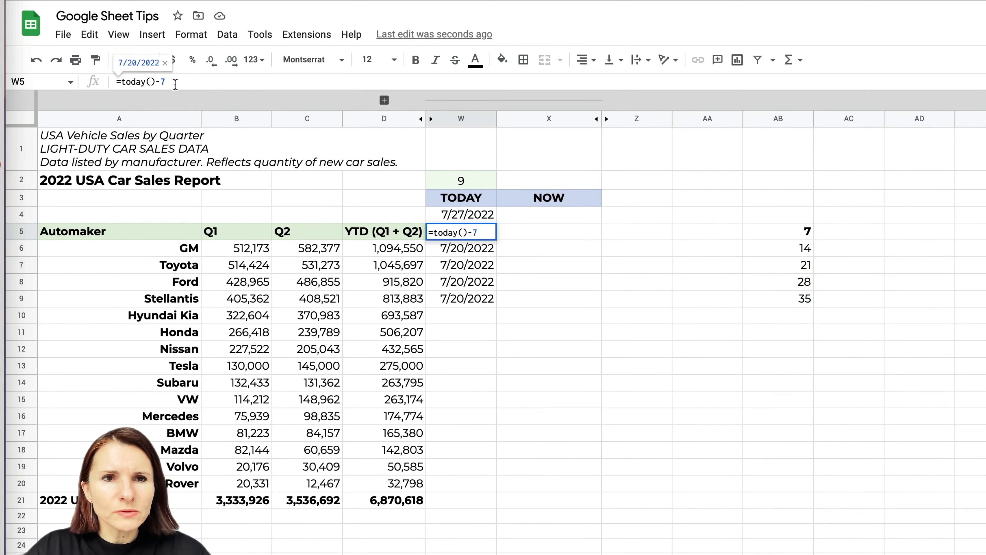
key("BackSpace")
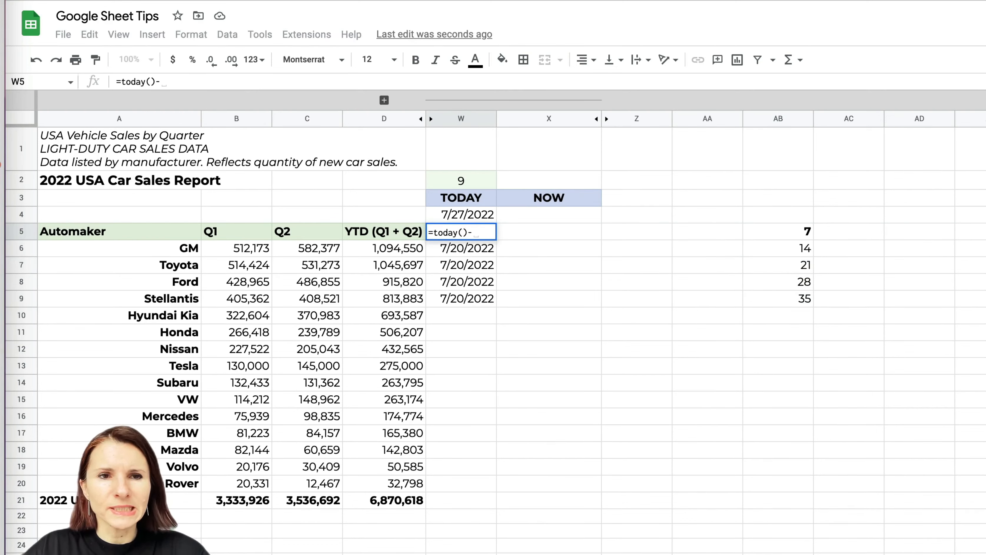
left_click(779, 237)
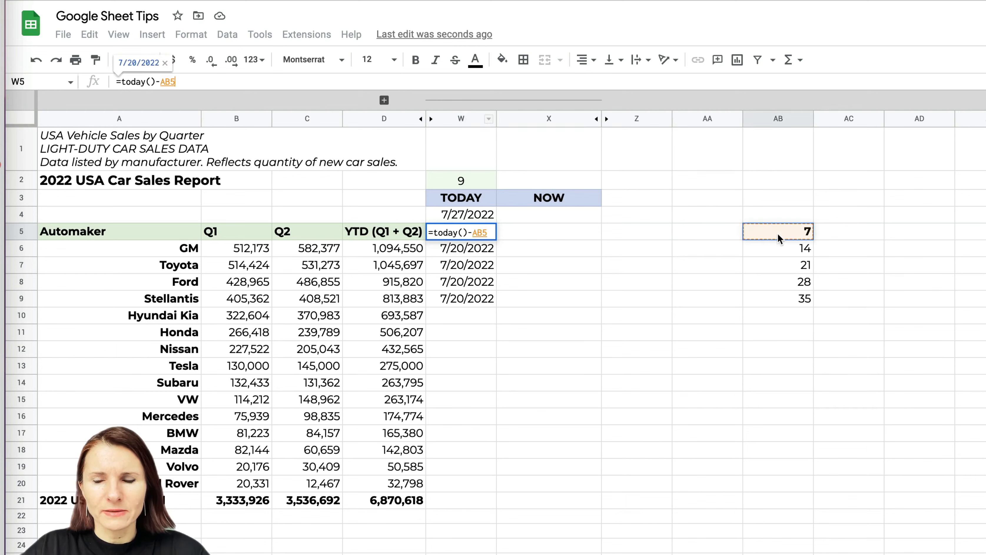
key("Return")
left_click(493, 239)
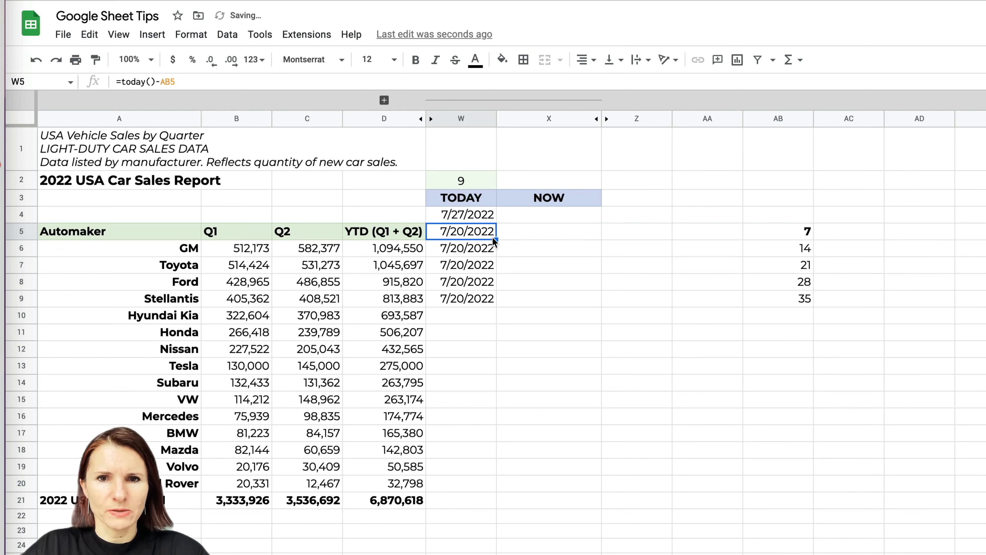
left_click_drag(494, 241, 496, 302)
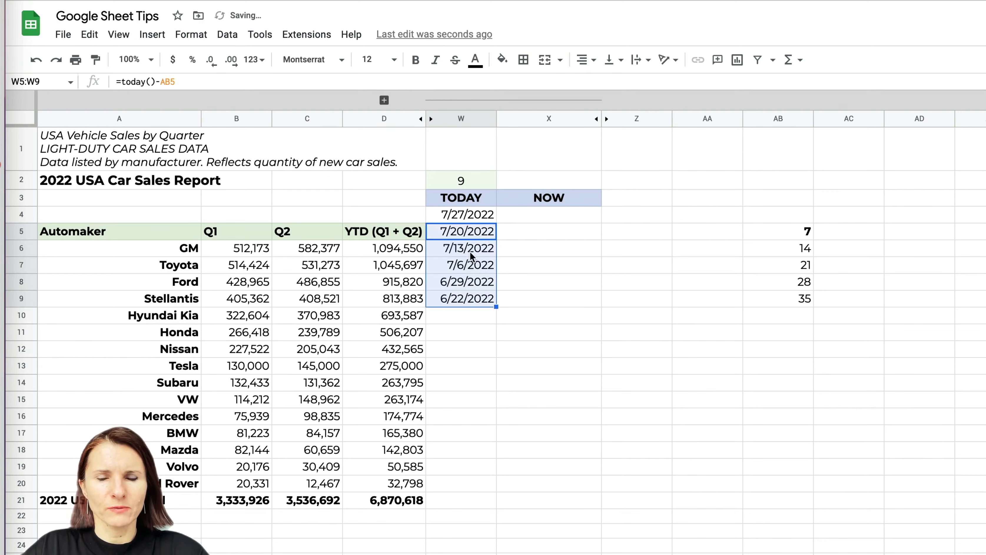
left_click(481, 218)
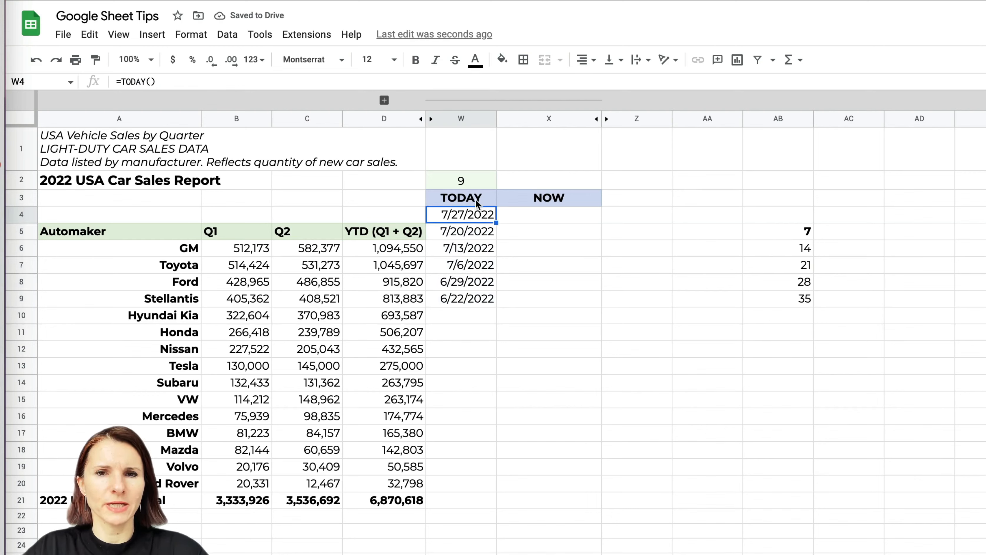
left_click(477, 201)
left_click(477, 217)
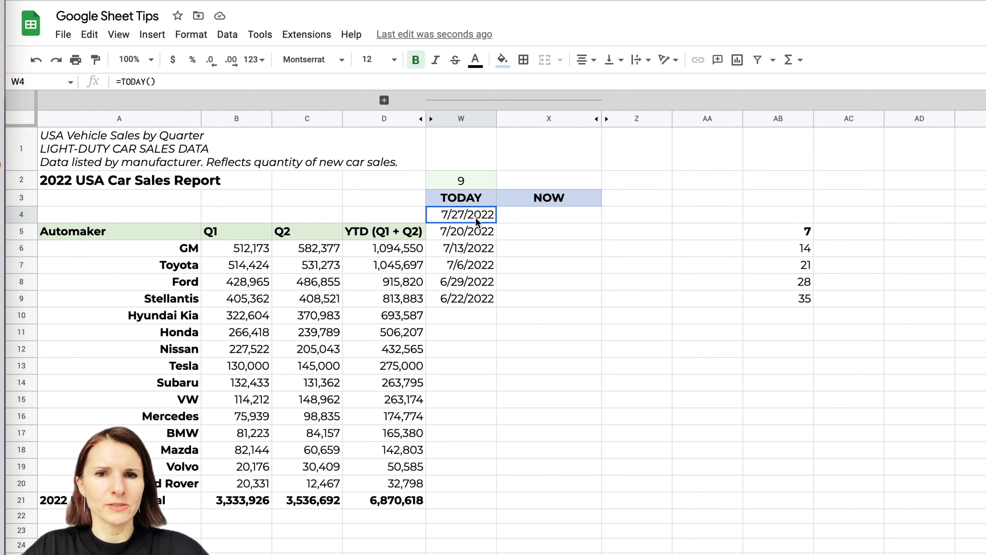
left_click(478, 202)
Enter =now() in X4 under the NOW header to return the current date and time
left_click(546, 218)
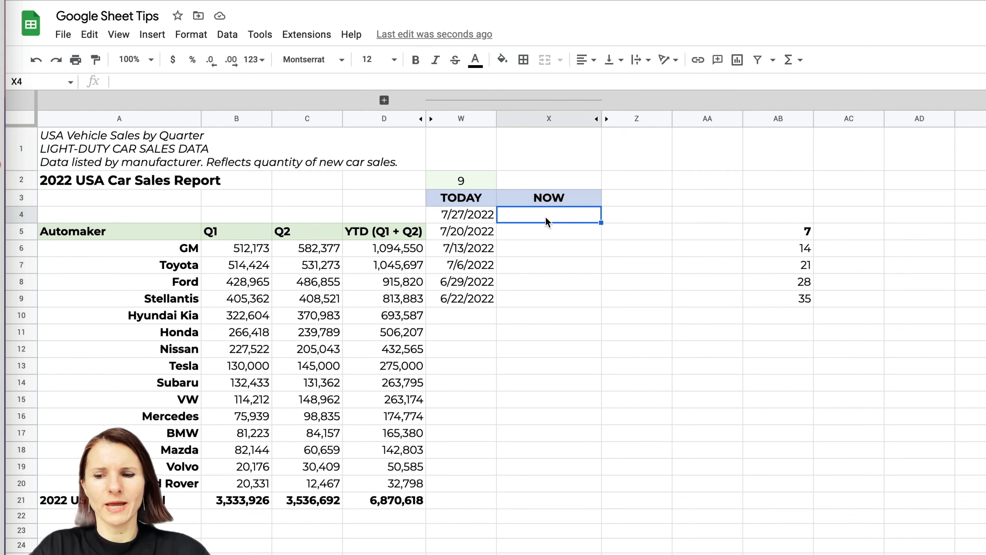
type("=")
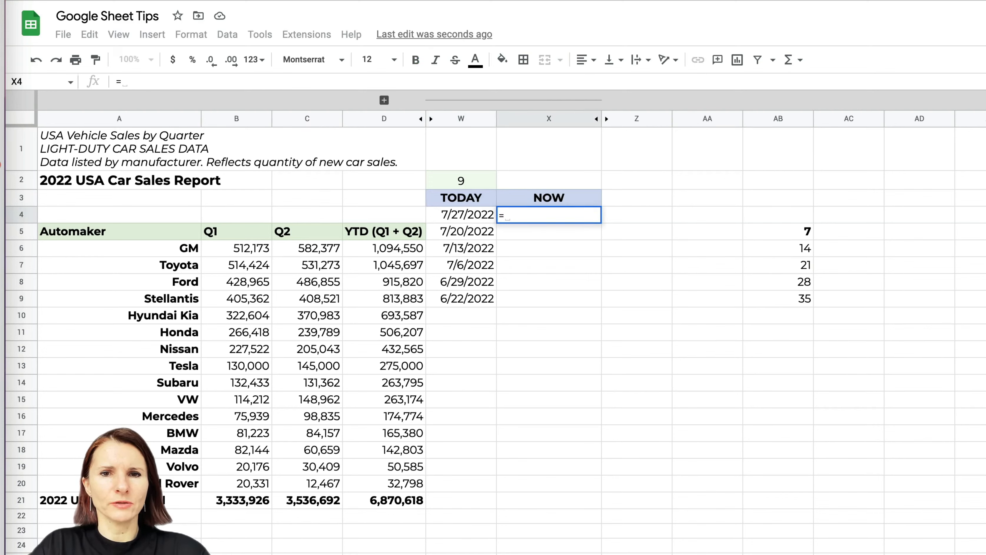
type("now")
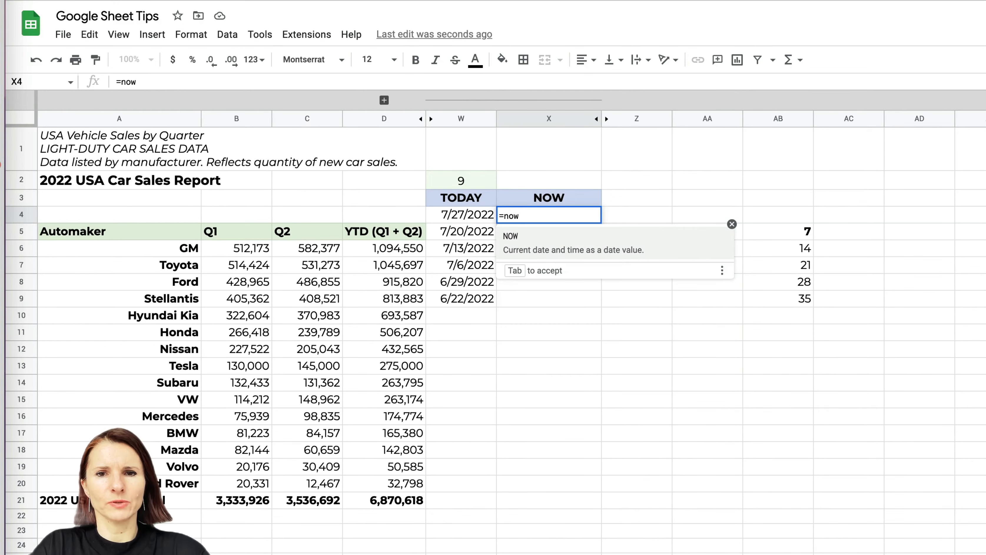
type("()")
key("Return")
left_click(578, 217)
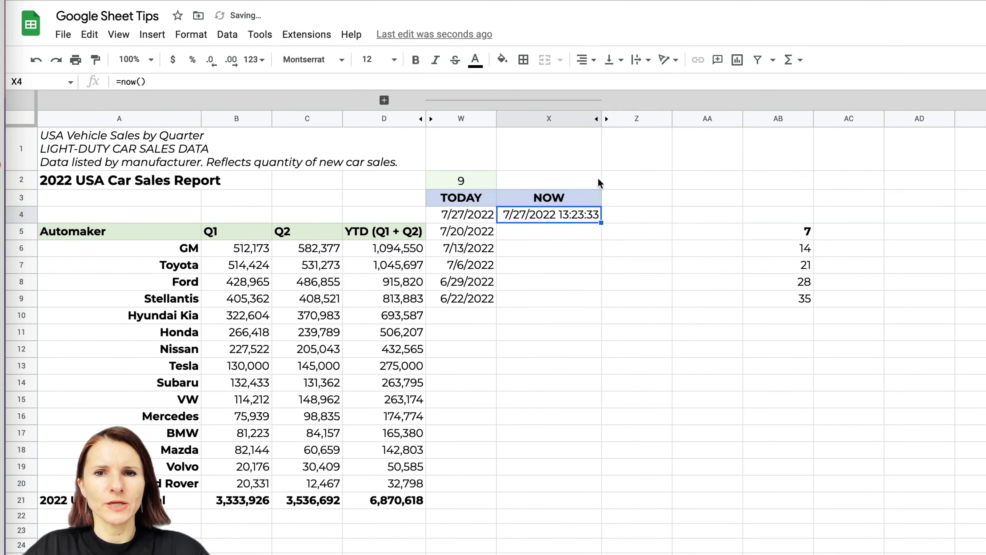